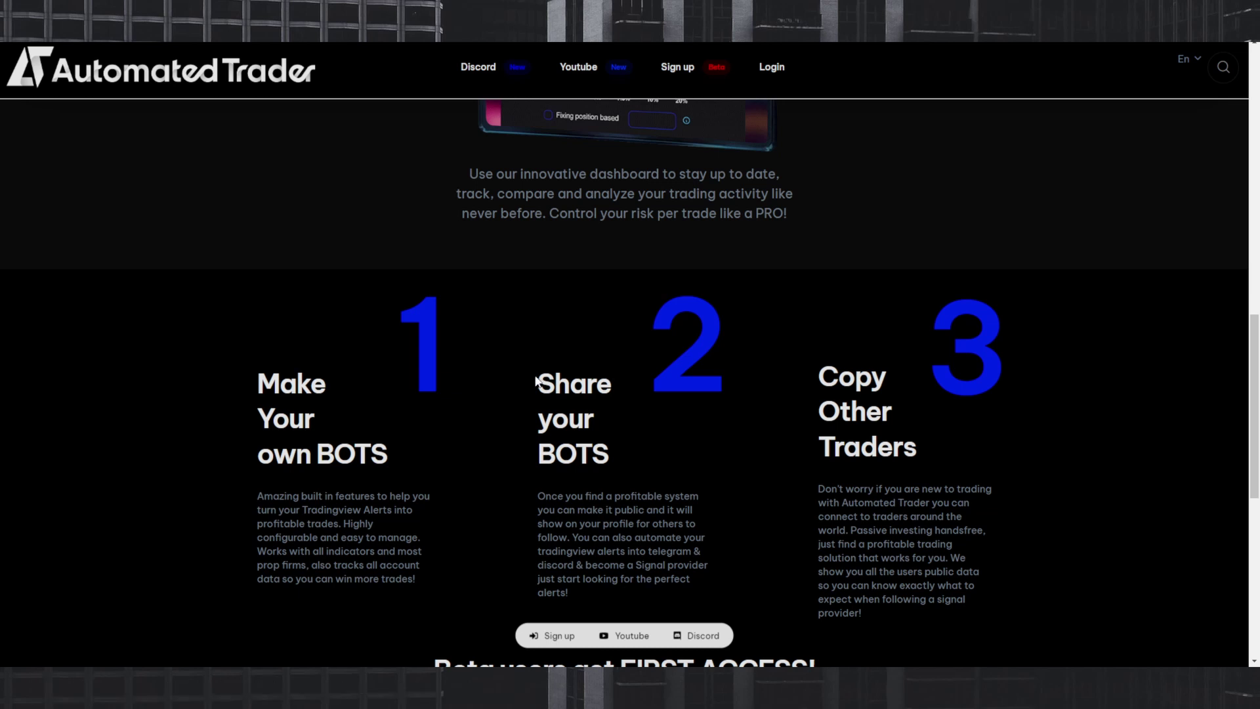
- Scroll down and back up through the Automated Trader landing page
scroll(534, 376, down, 2)
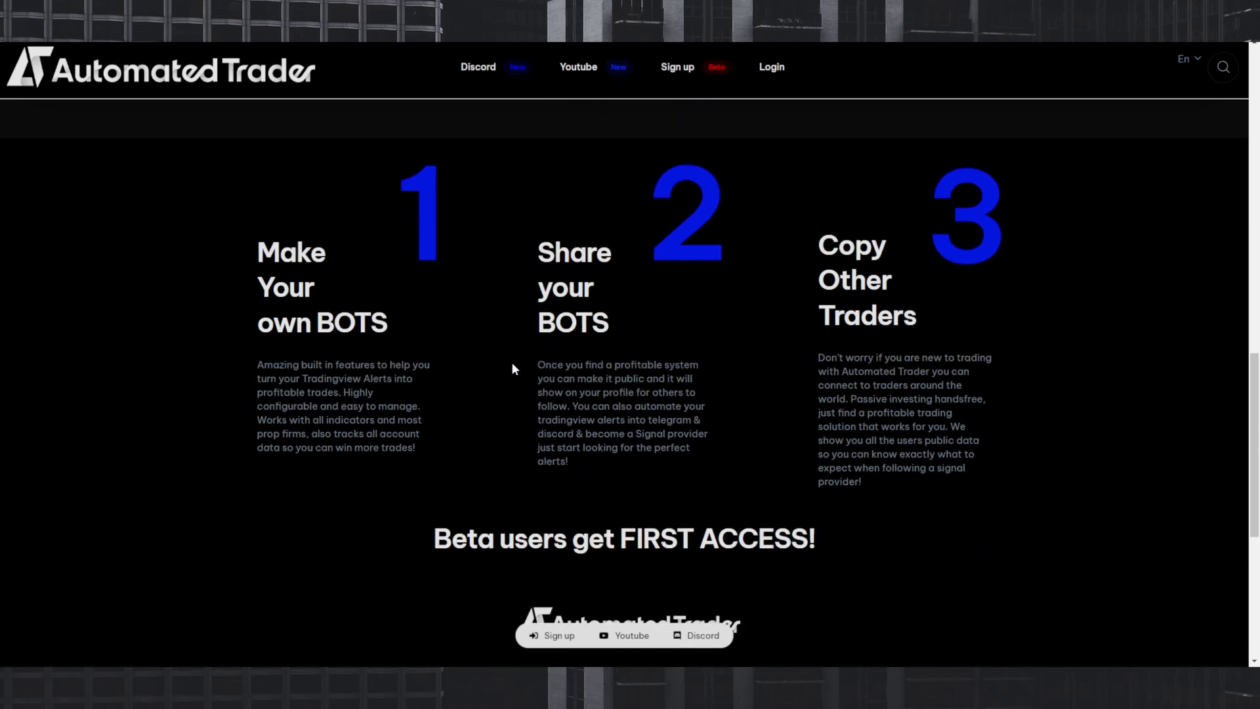
scroll(473, 355, down, 2)
scroll(452, 361, up, 4)
scroll(470, 387, up, 1)
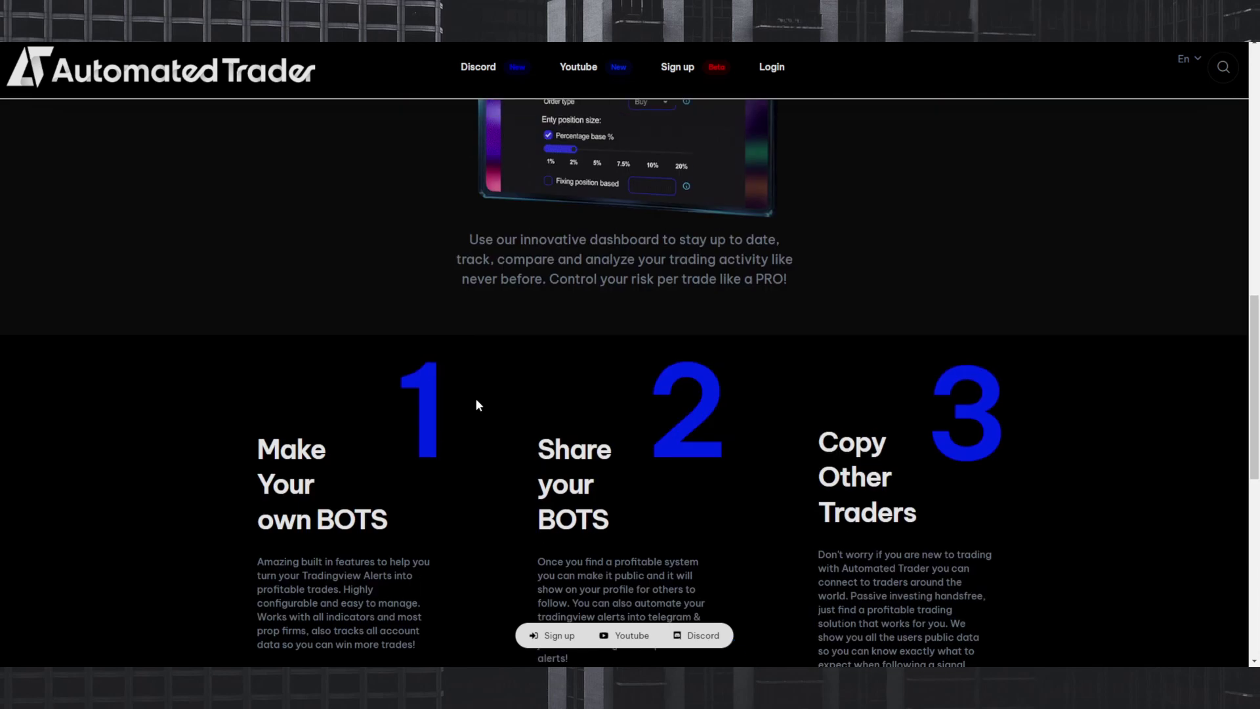
scroll(482, 423, up, 6)
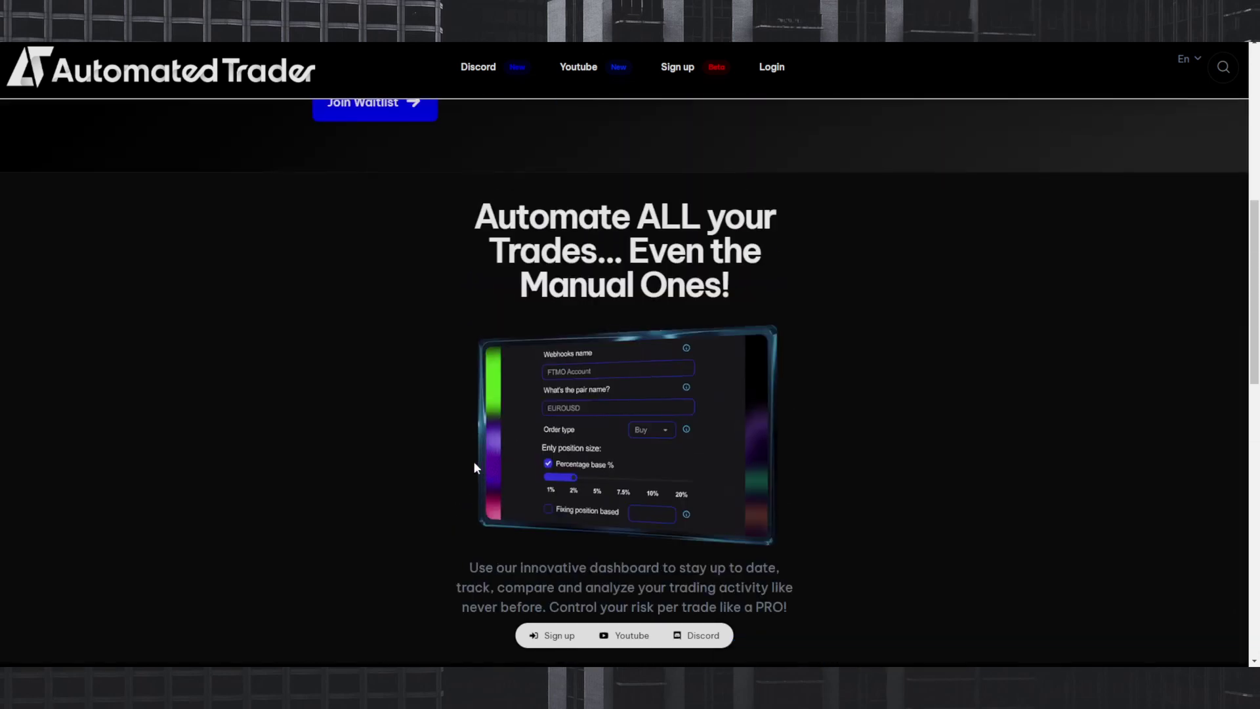
scroll(447, 456, up, 6)
scroll(457, 466, up, 2)
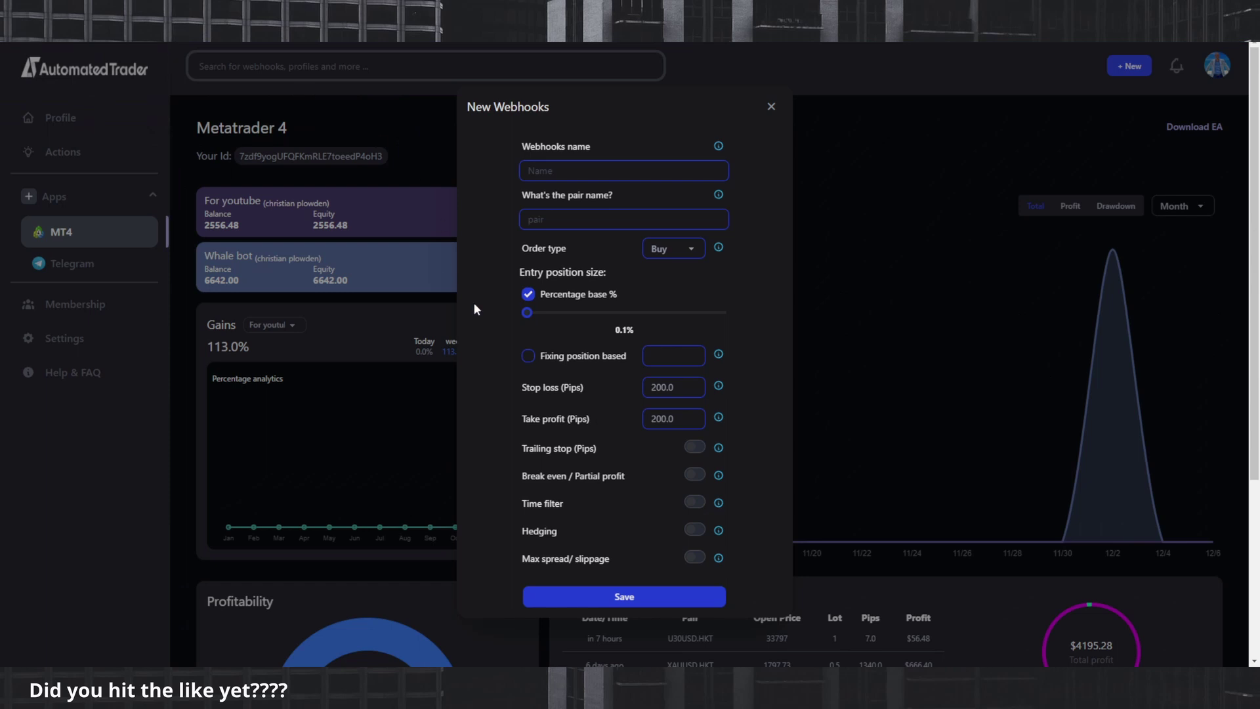
- Place the cursor in the new webhook's Webhooks name field
click(592, 171)
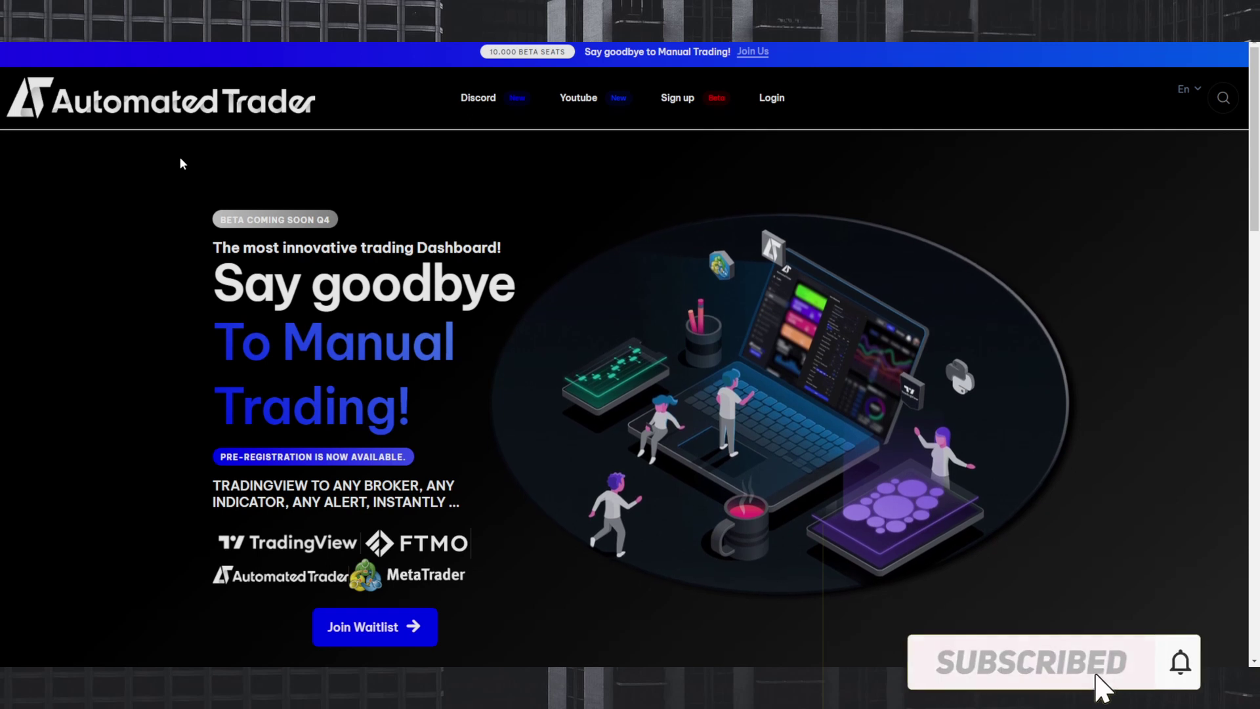
- Scroll the landing page, then reload it with F5
scroll(174, 200, down, 1)
key(F5)
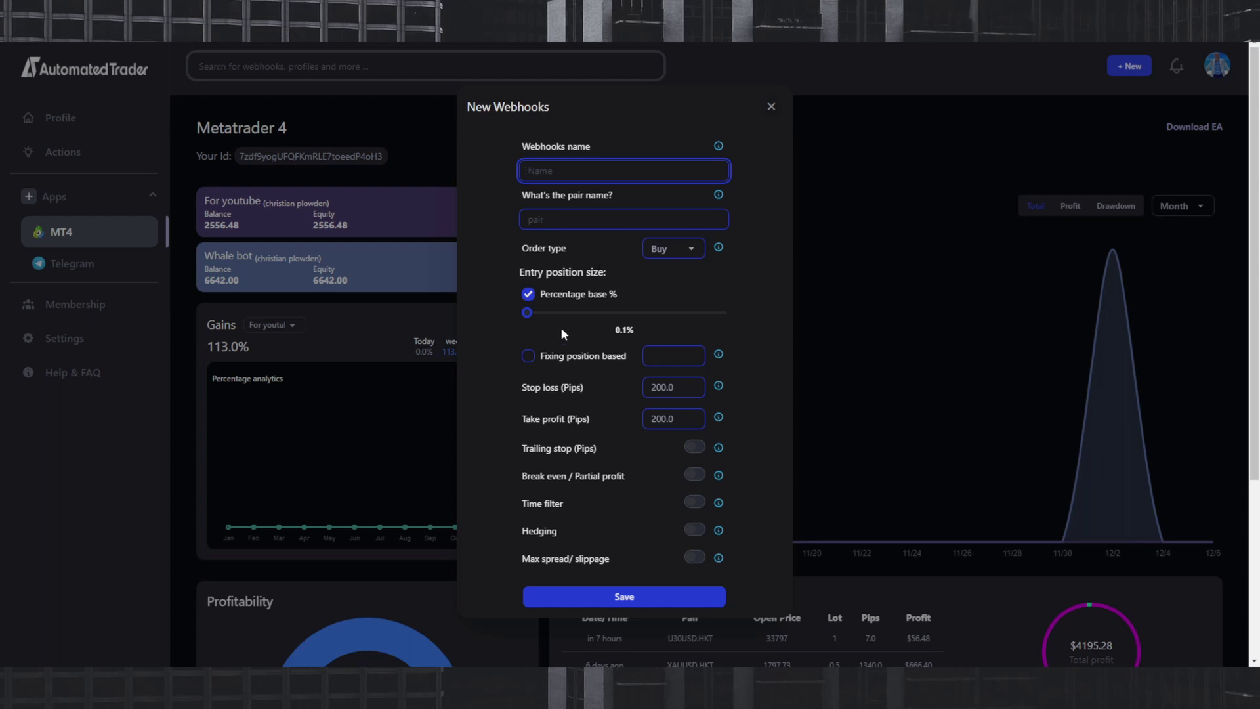
- Close the New Webhooks form with its X button
scroll(620, 534, down, 4)
scroll(618, 487, up, 4)
click(997, 233)
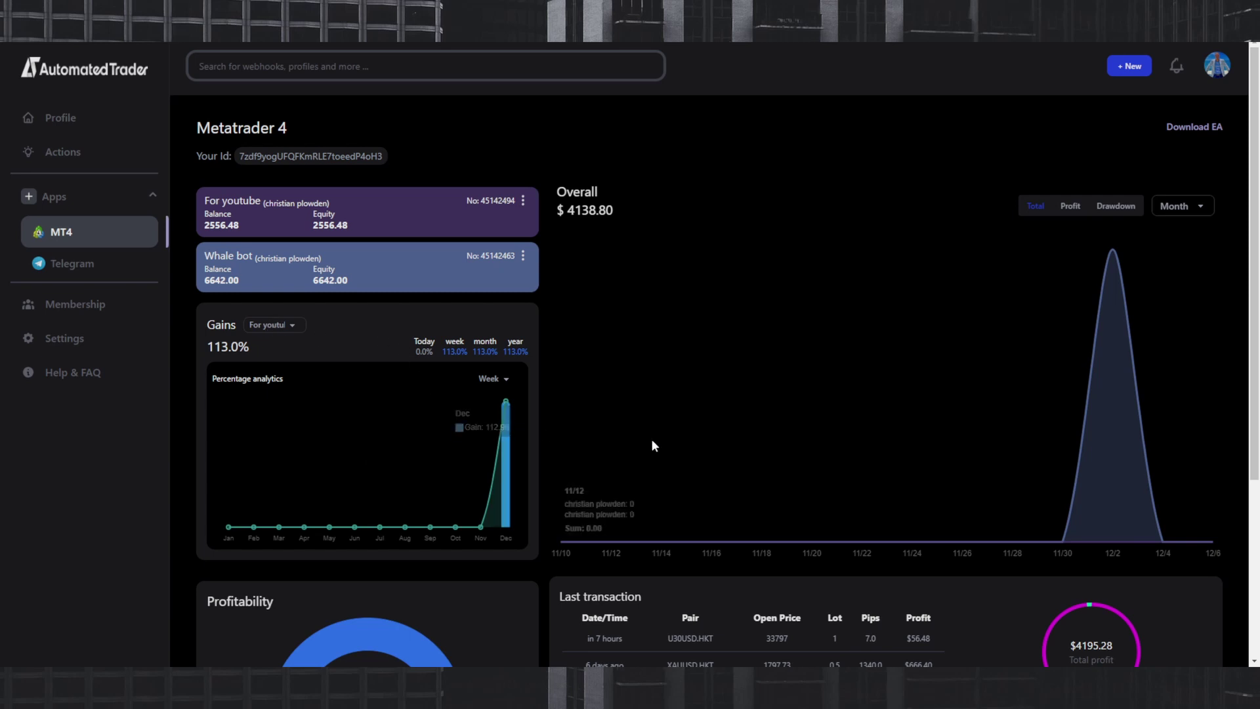
- Review the Last transaction table and profit donut, highlighting the XAUUSD.HKT profit figure
scroll(644, 416, down, 4)
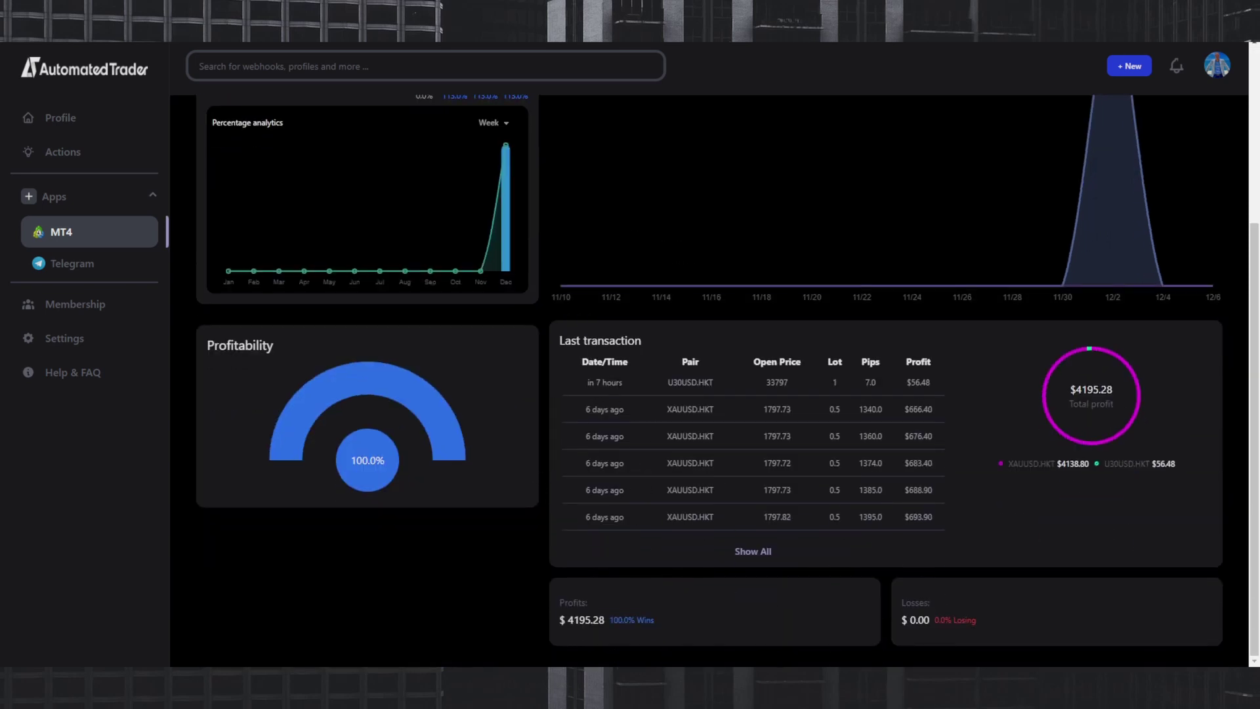
drag(1010, 469, 1118, 464)
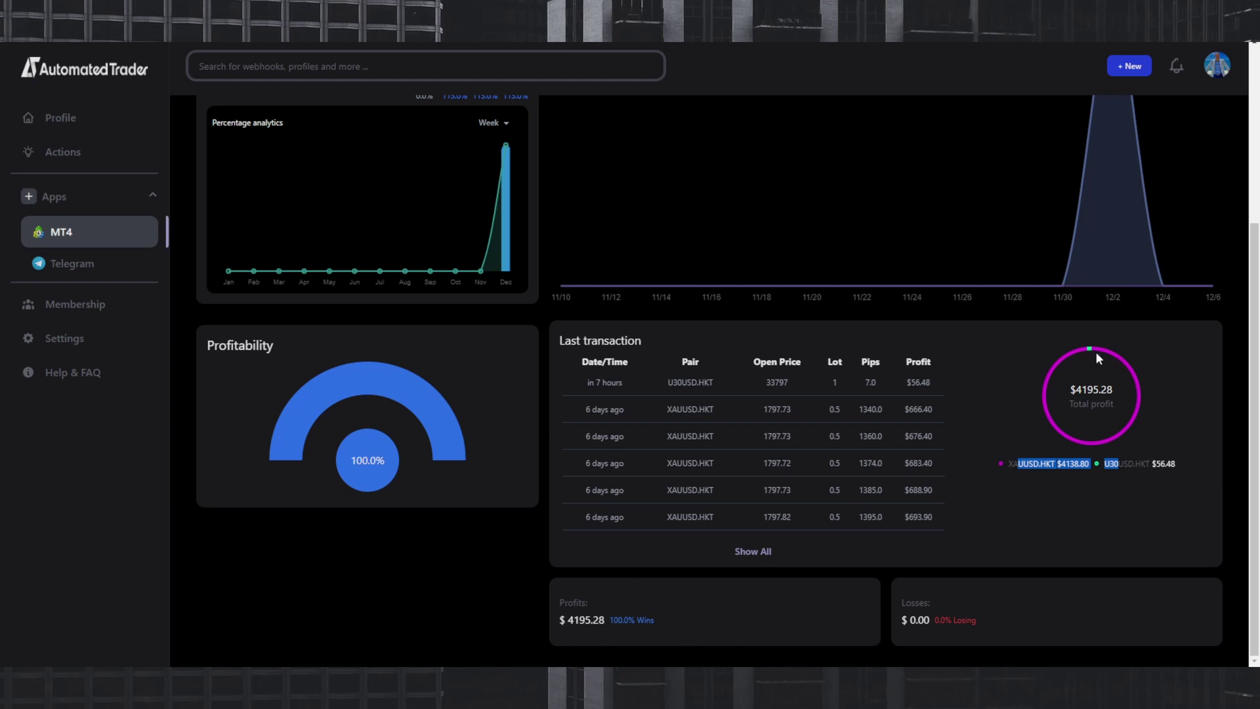
click(1115, 491)
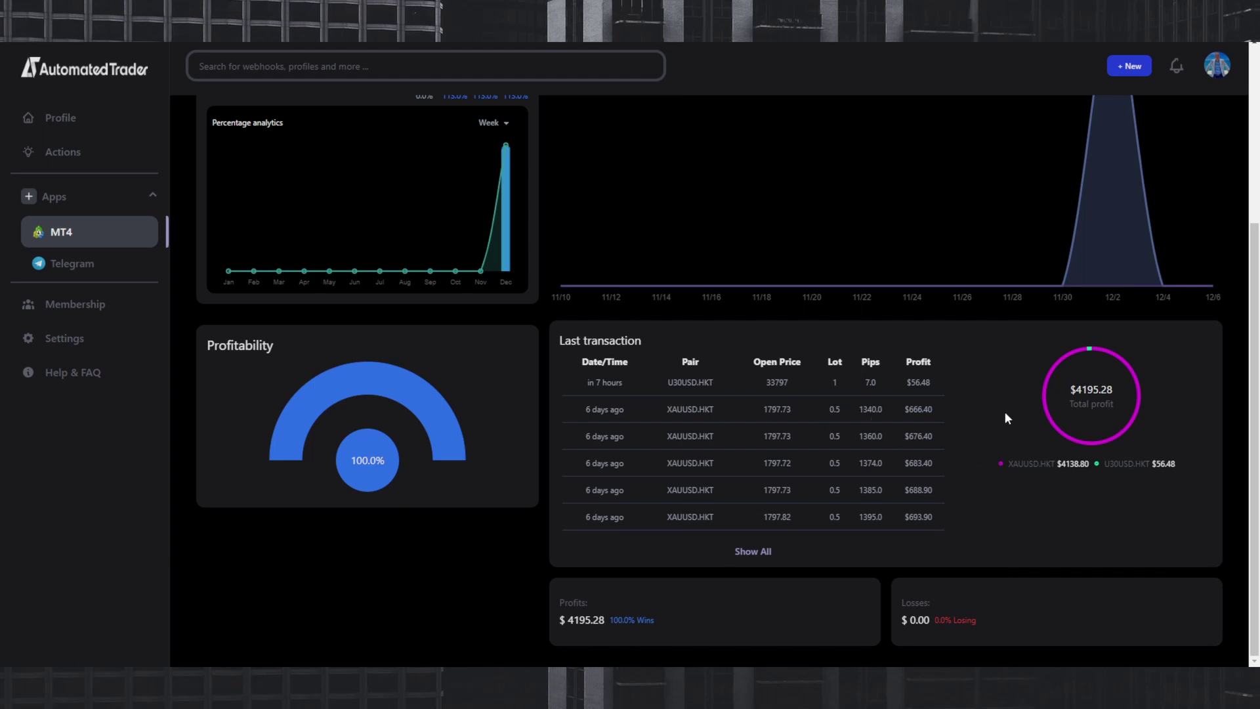
scroll(1014, 426, up, 2)
scroll(1033, 498, down, 2)
- Switch the Gains account dropdown from For youtube to Whale bot
scroll(567, 584, up, 4)
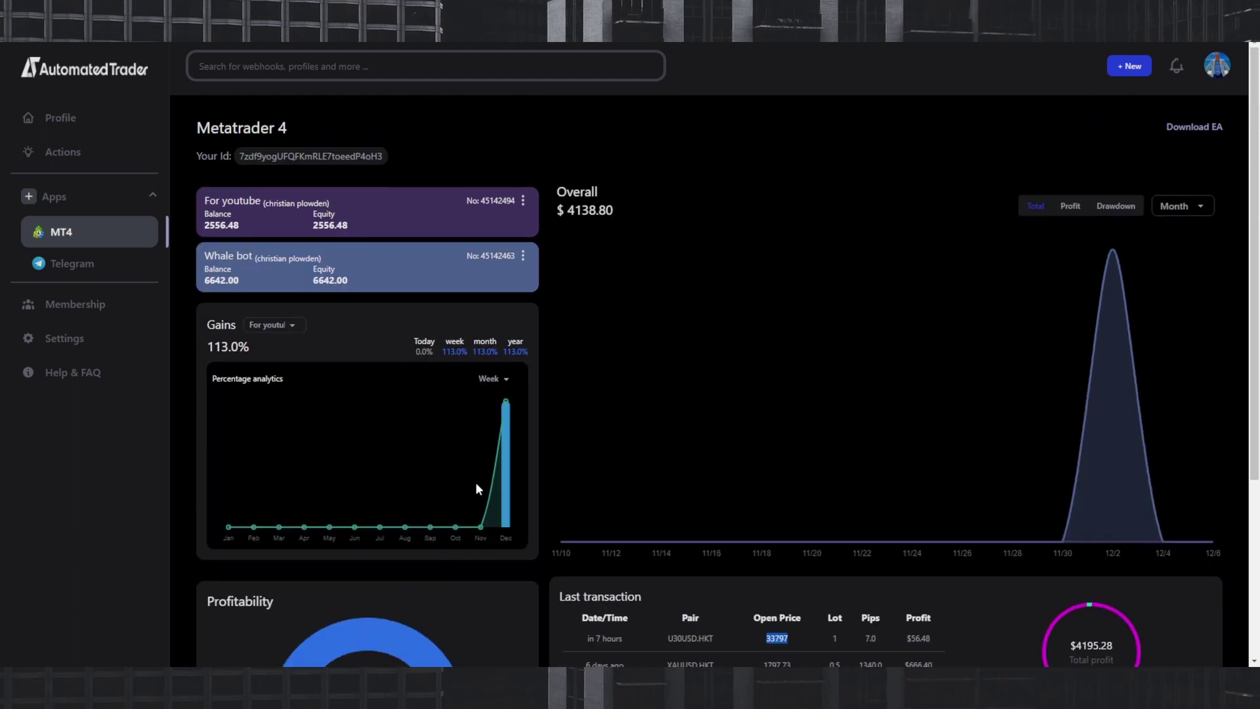
click(295, 326)
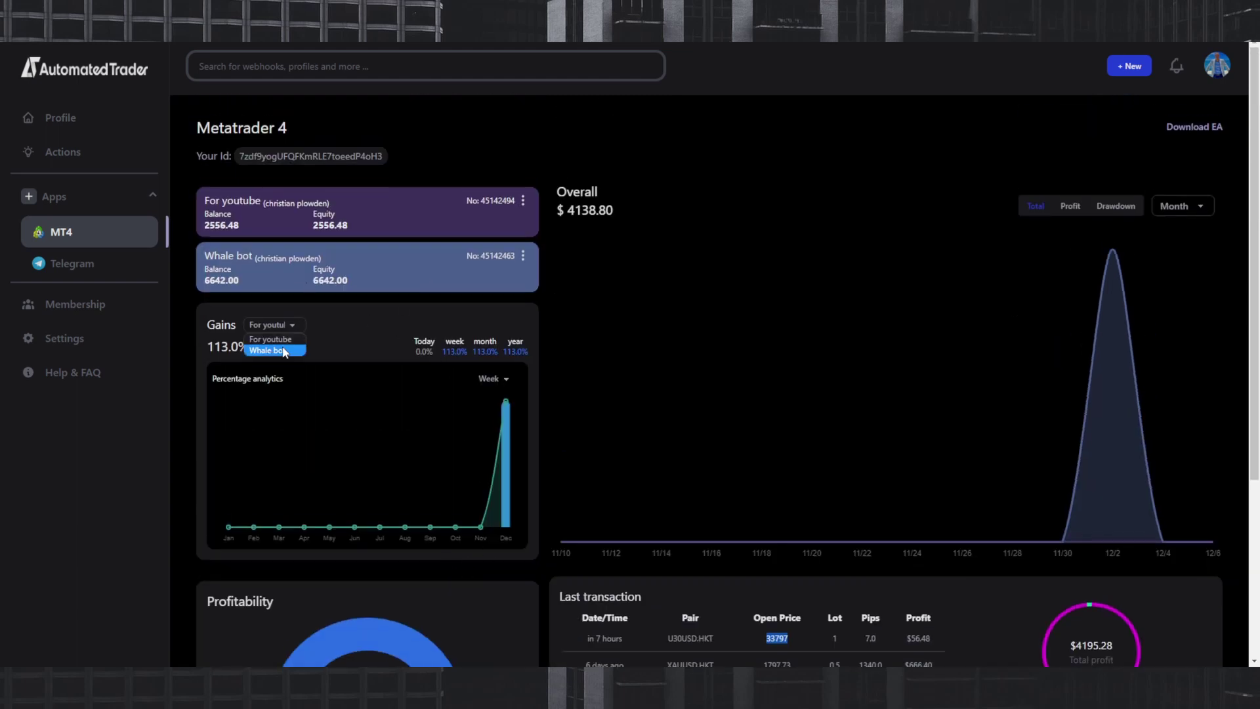
click(289, 350)
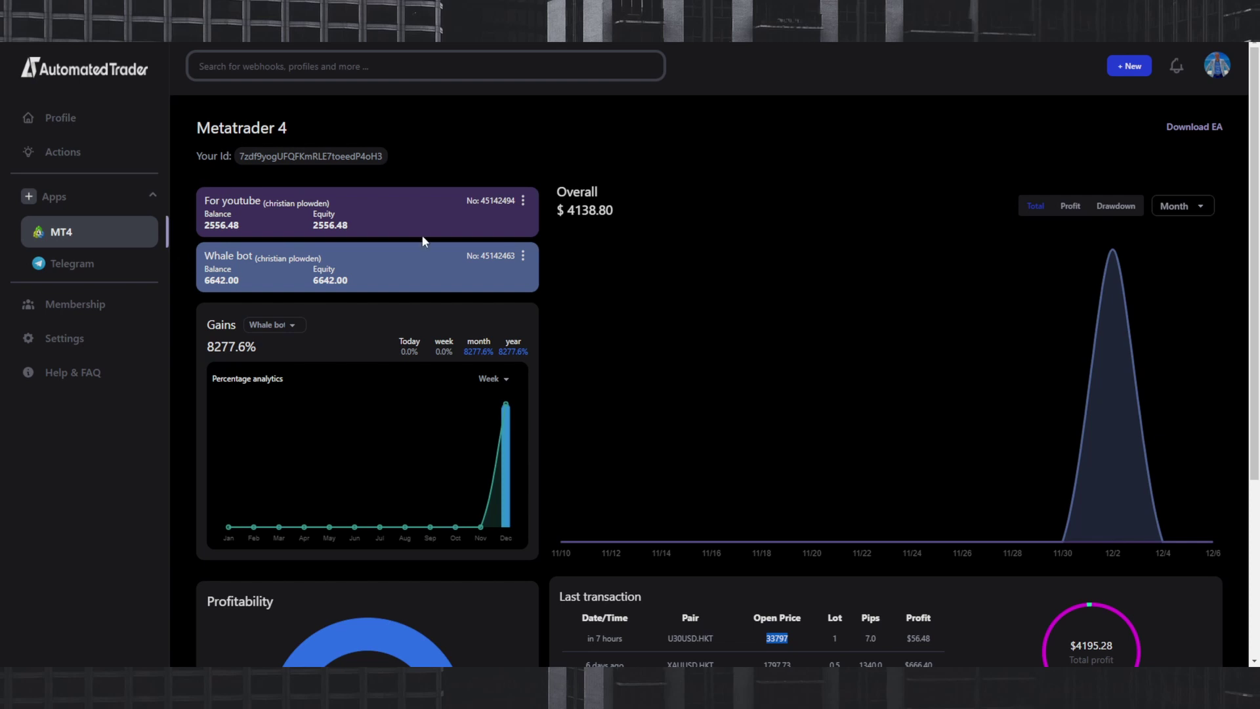
click(523, 202)
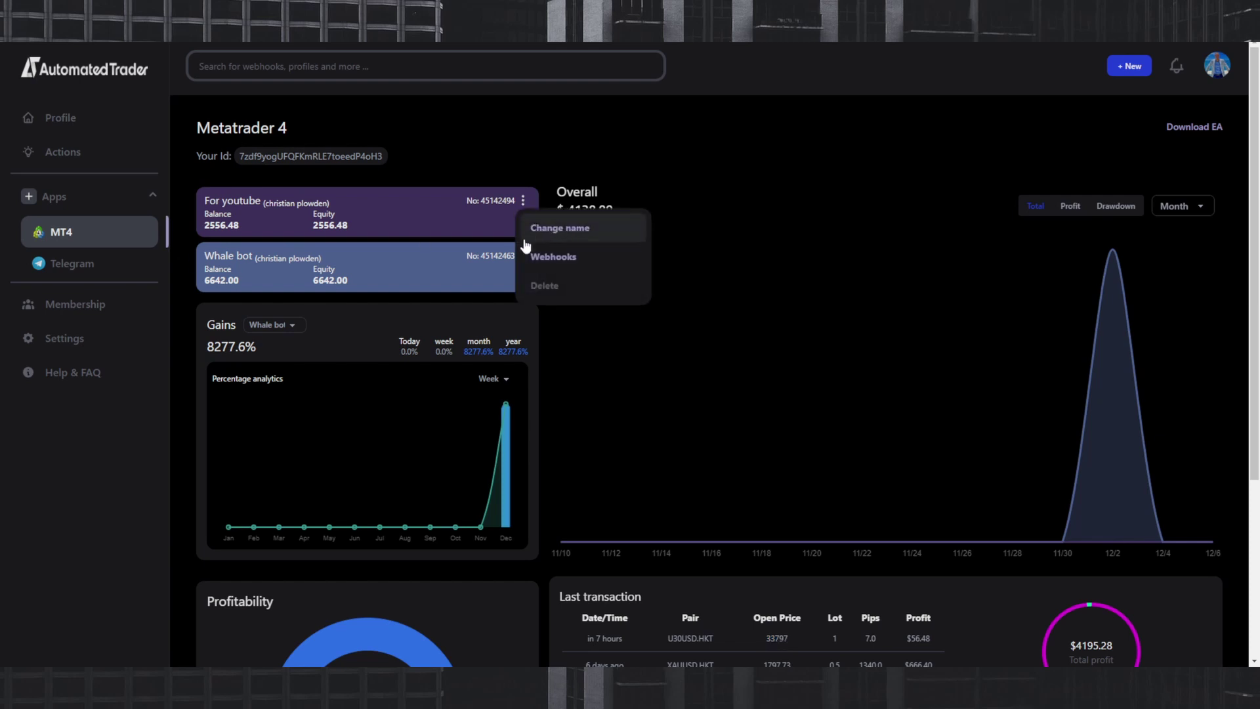
click(553, 258)
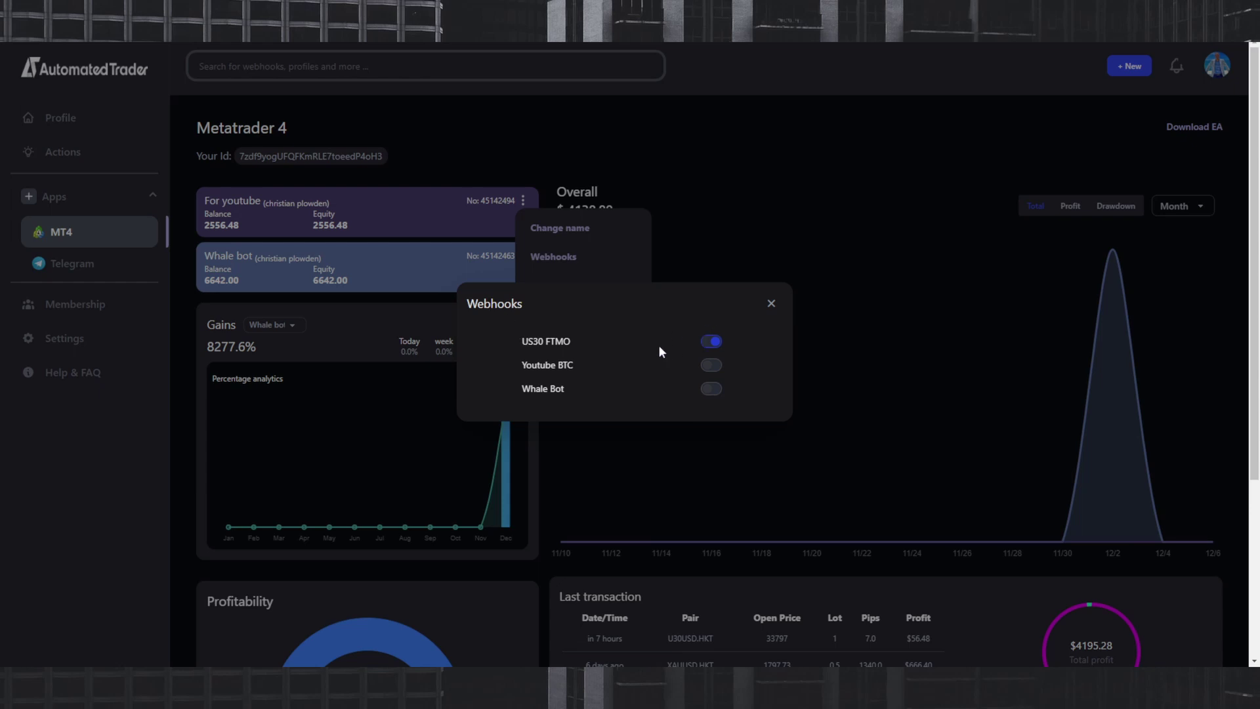
click(771, 303)
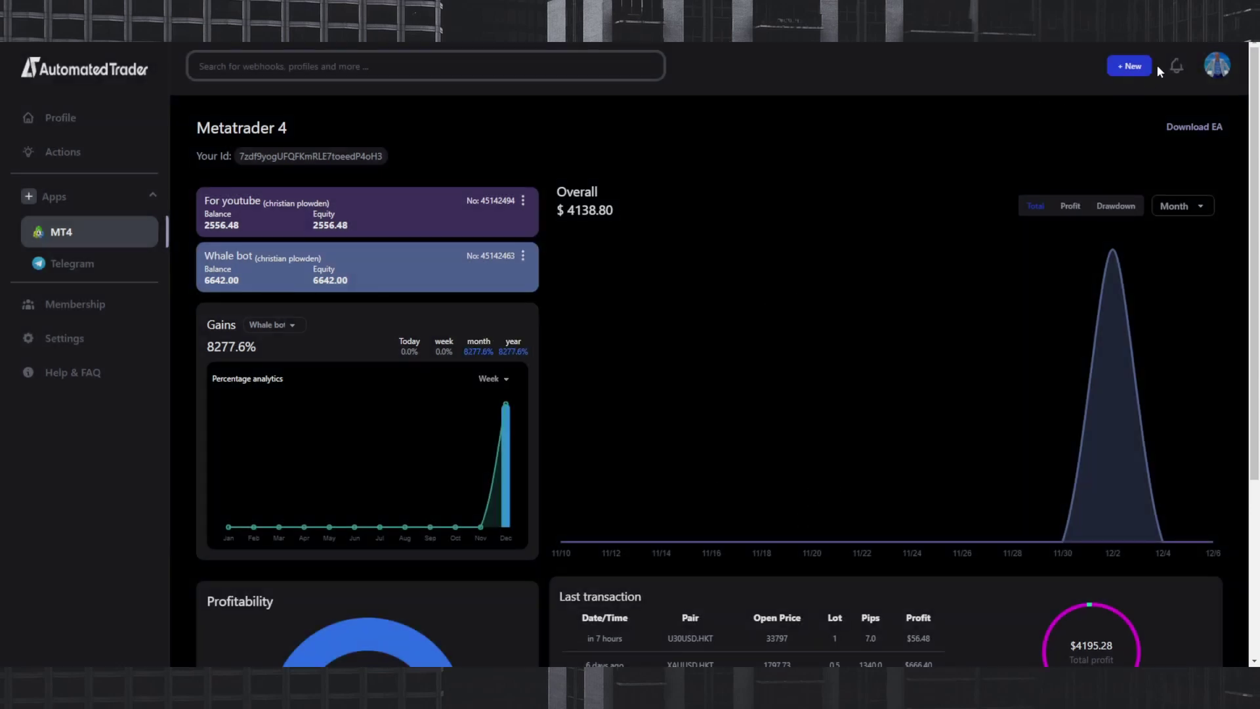
click(1130, 65)
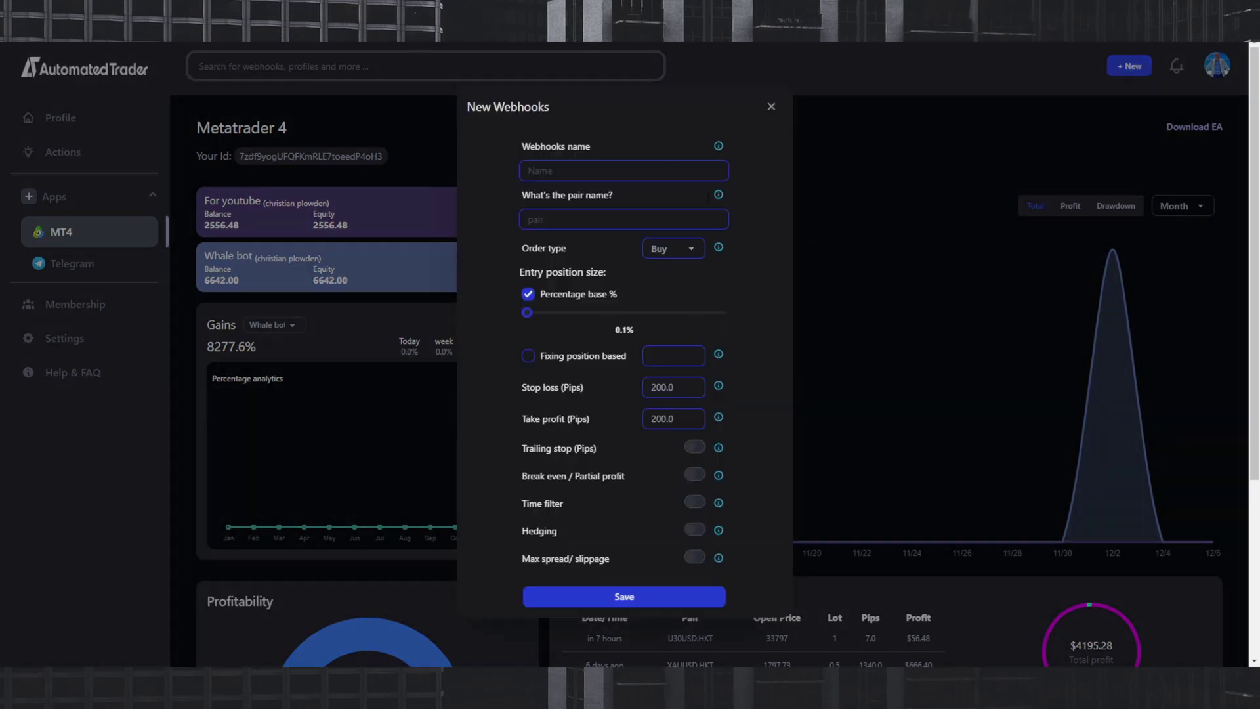
click(771, 107)
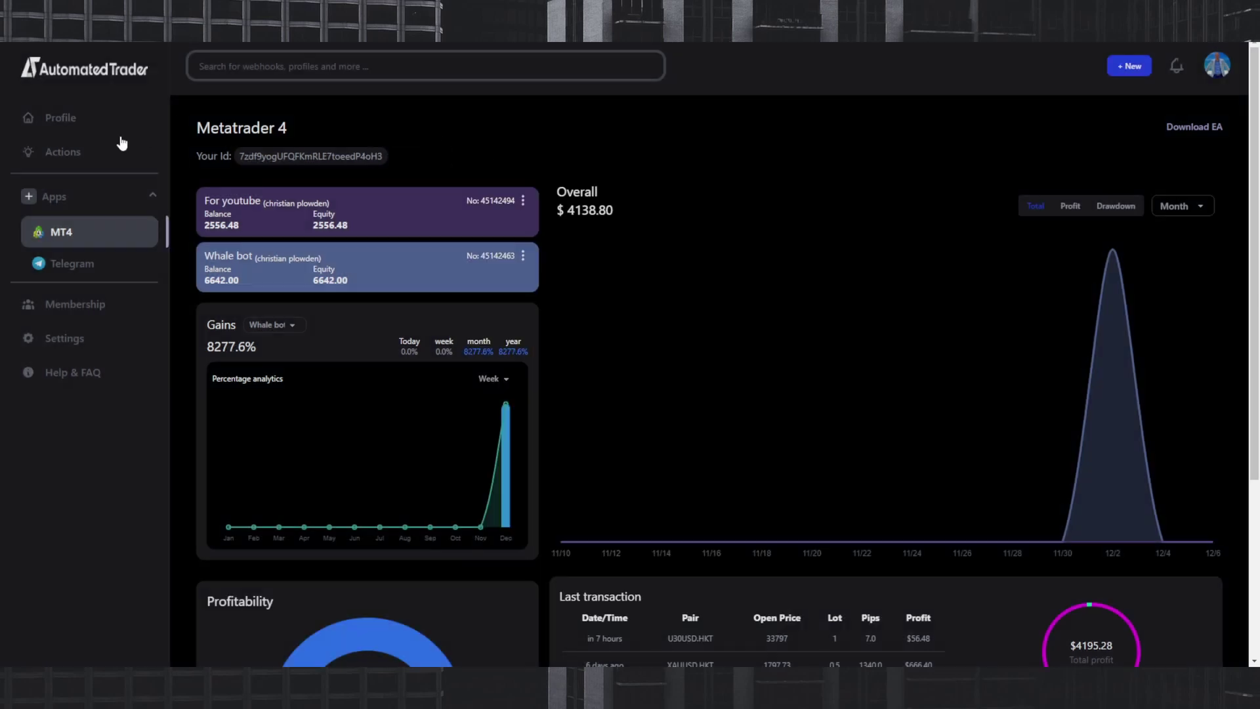
- On the Profile page, copy the Youtube BTC webhook card's URL
click(72, 125)
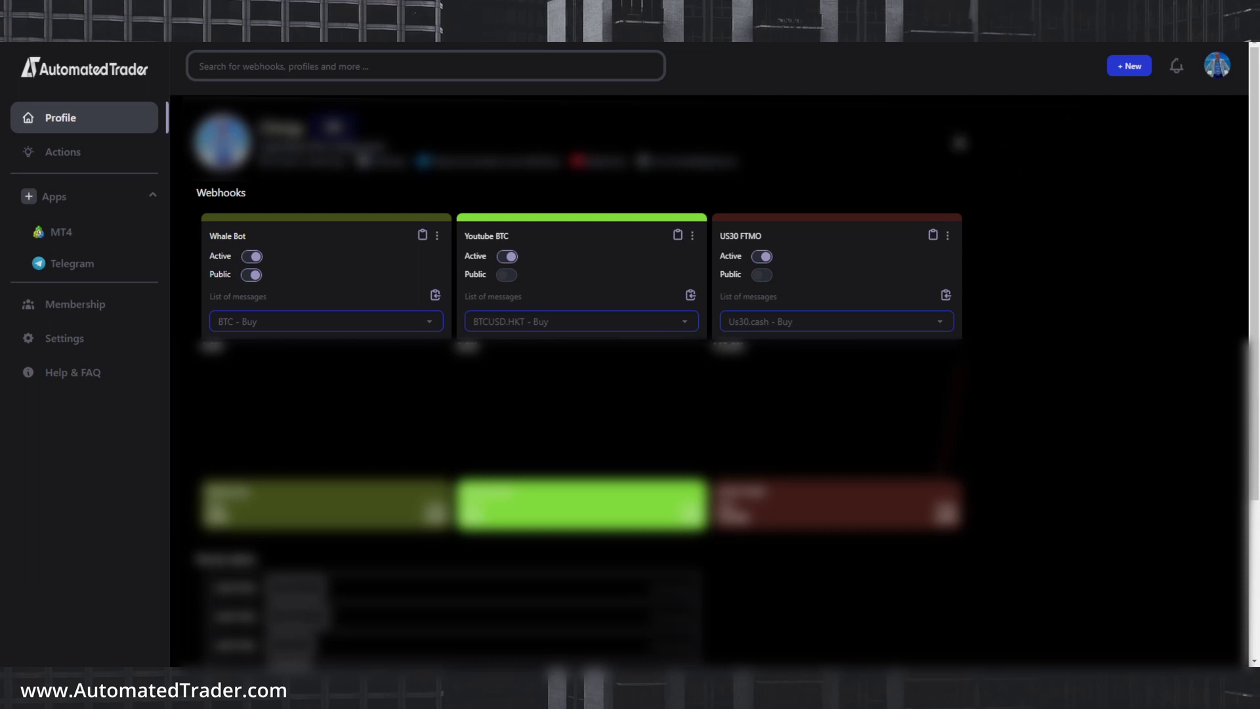
click(689, 295)
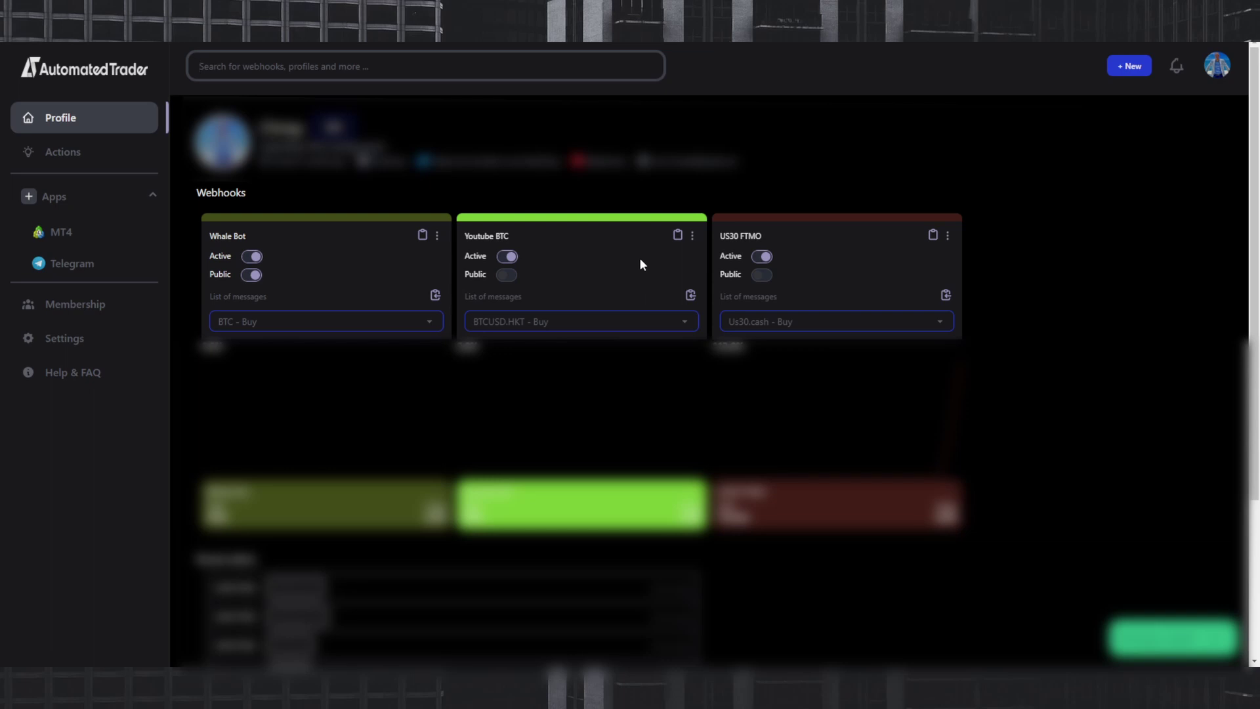
click(678, 234)
click(693, 235)
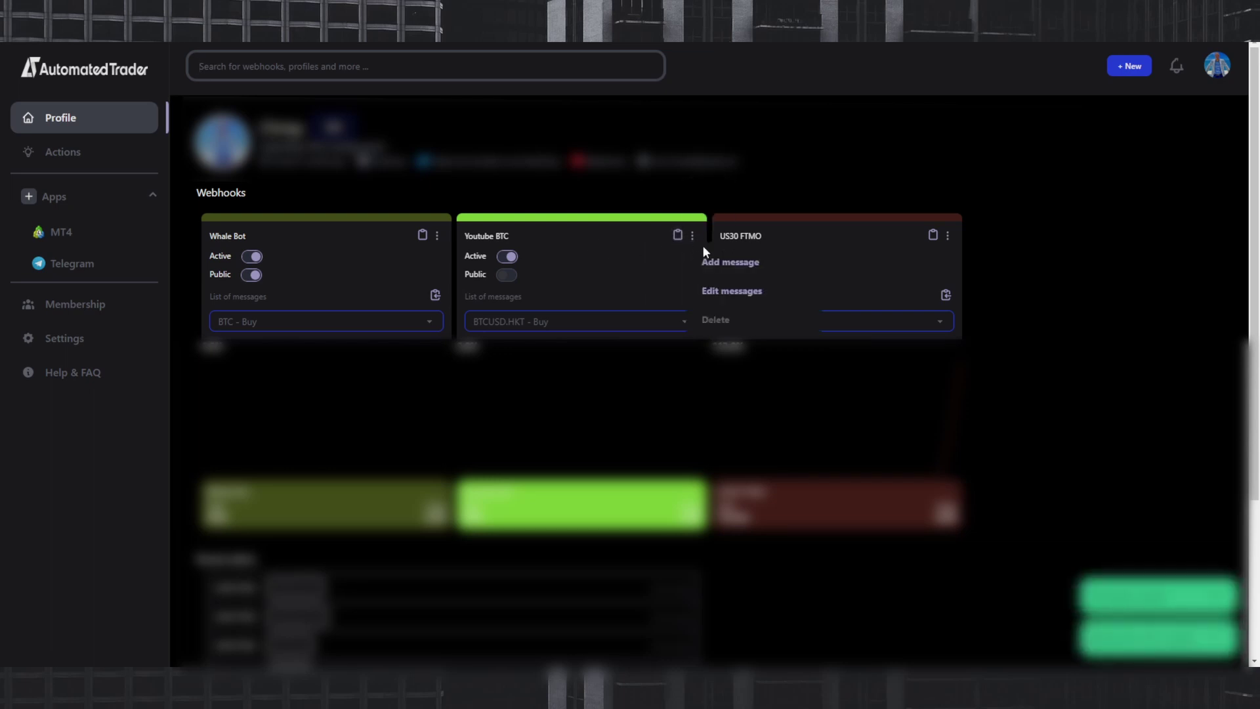
click(617, 259)
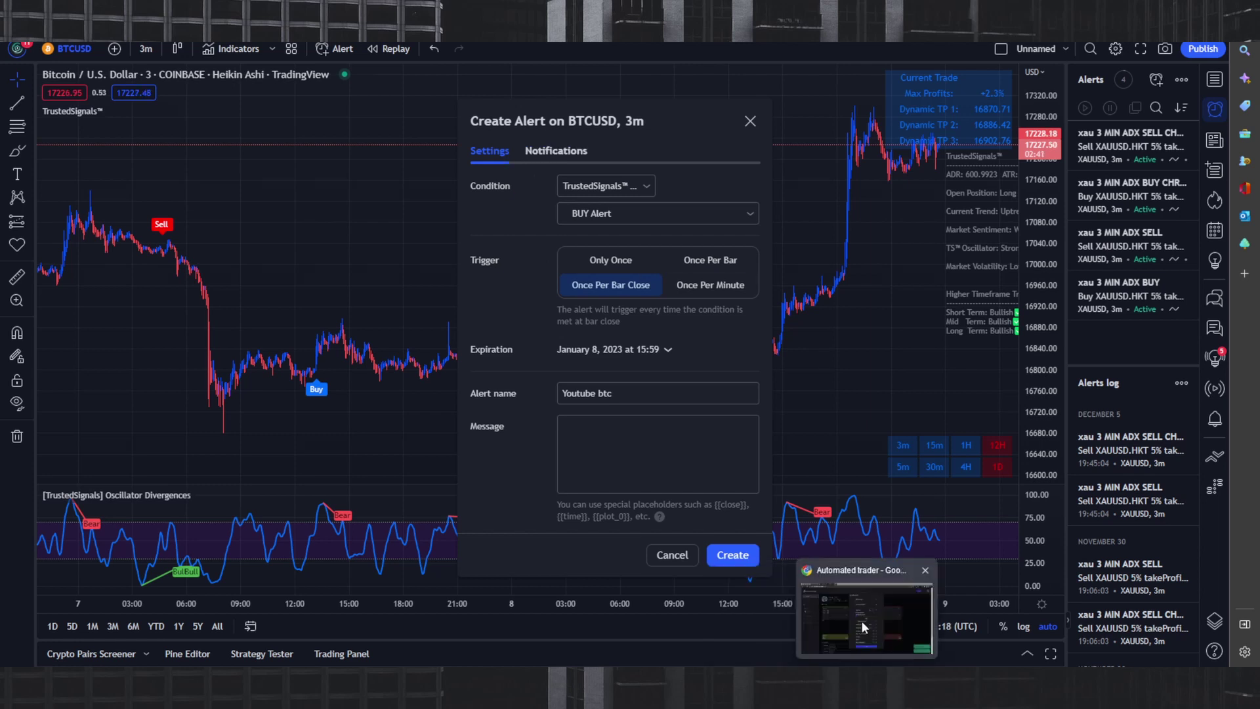
- Back in Automated Trader, dismiss the new webhook form and copy the Youtube BTC URL
click(867, 610)
key(Escape)
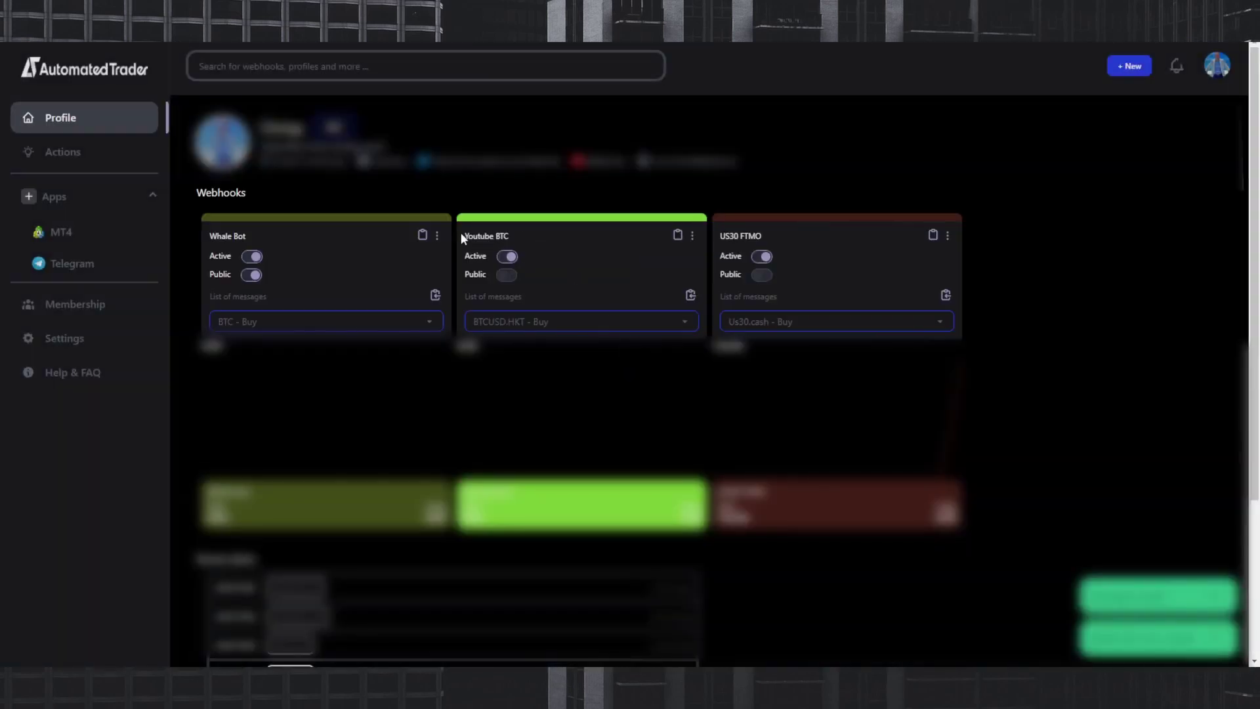
click(543, 238)
click(1129, 66)
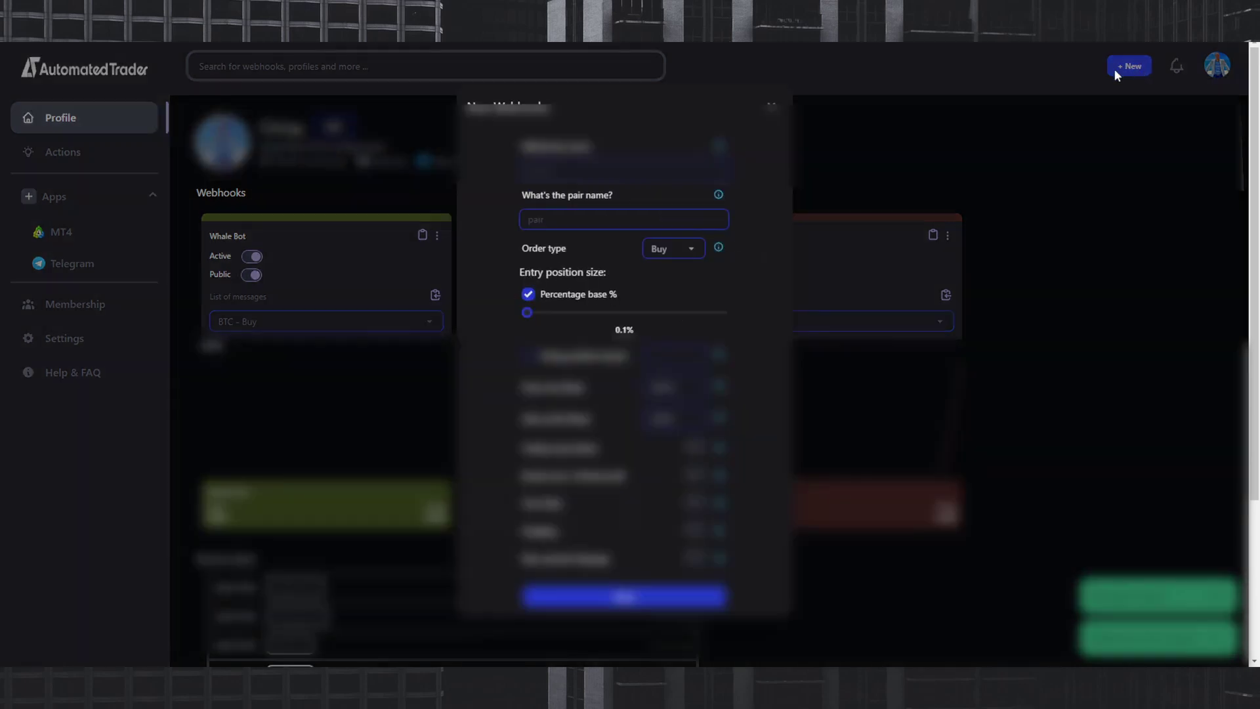
key(Escape)
click(678, 238)
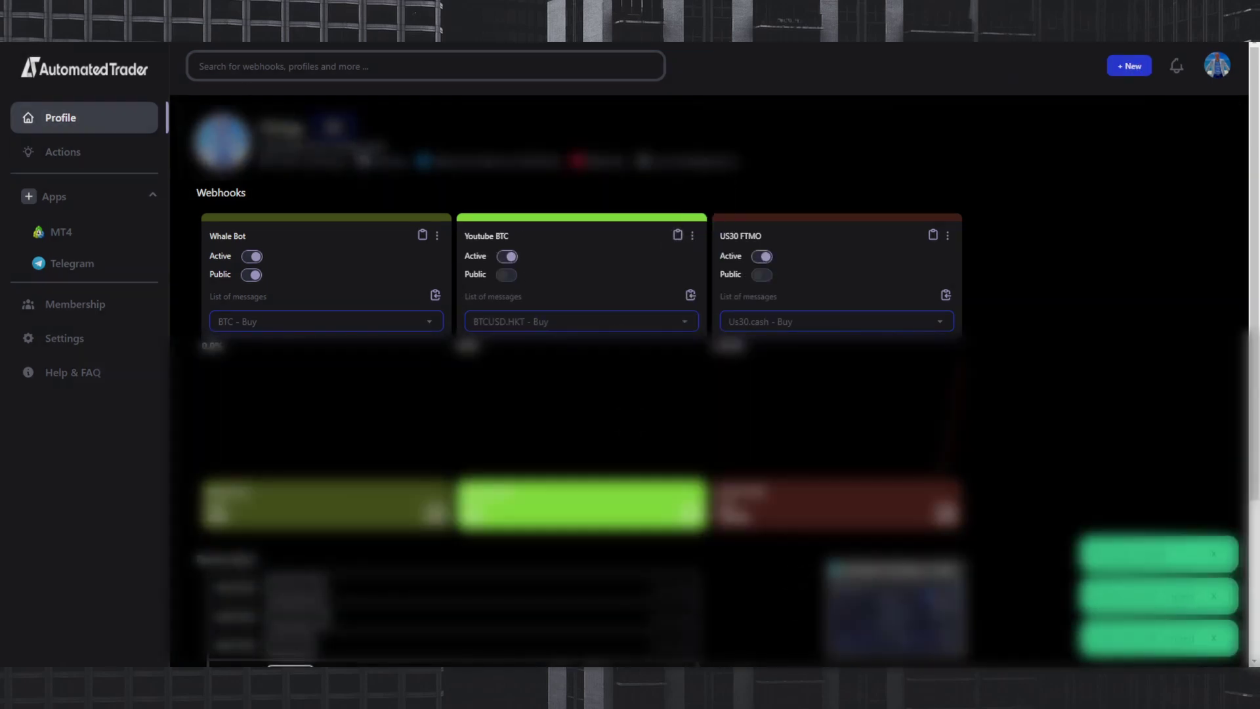
- Paste the copied URL into the TradingView alert's Webhook URL notification field
click(896, 600)
click(557, 150)
triple_click(577, 312)
right_click(576, 312)
click(617, 365)
click(590, 341)
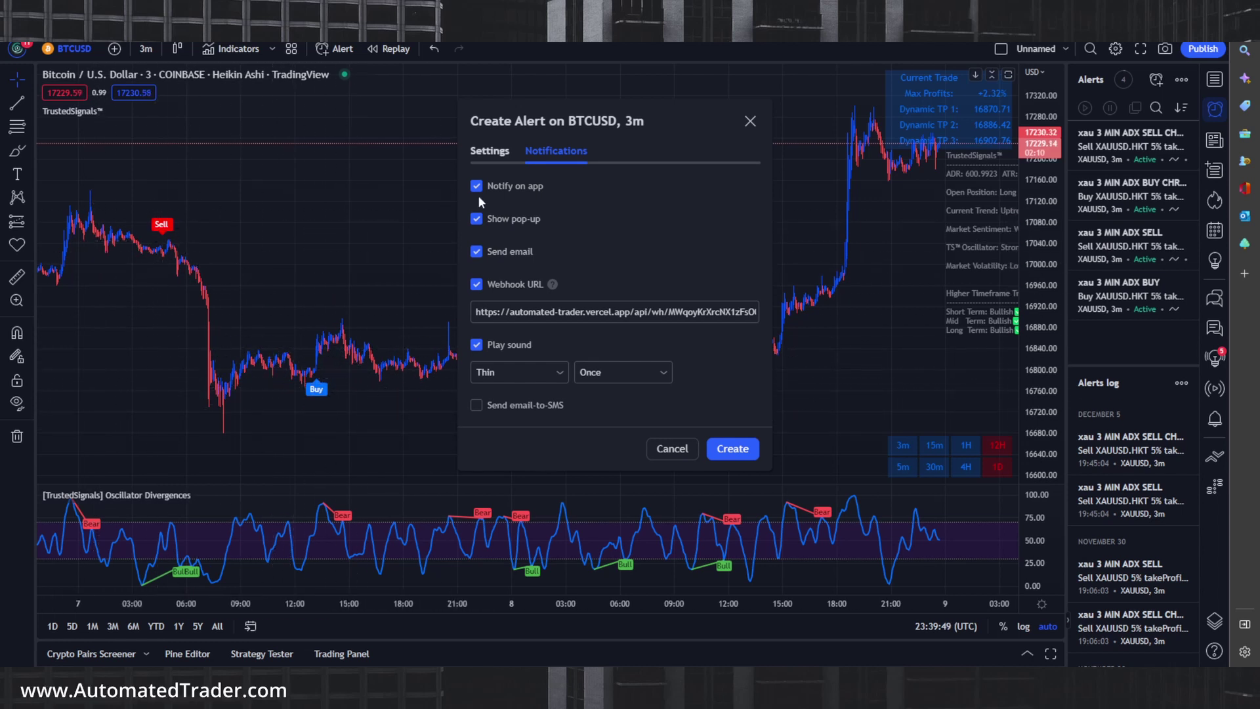
- Switch the Create Alert dialog back to its Settings tab
click(490, 150)
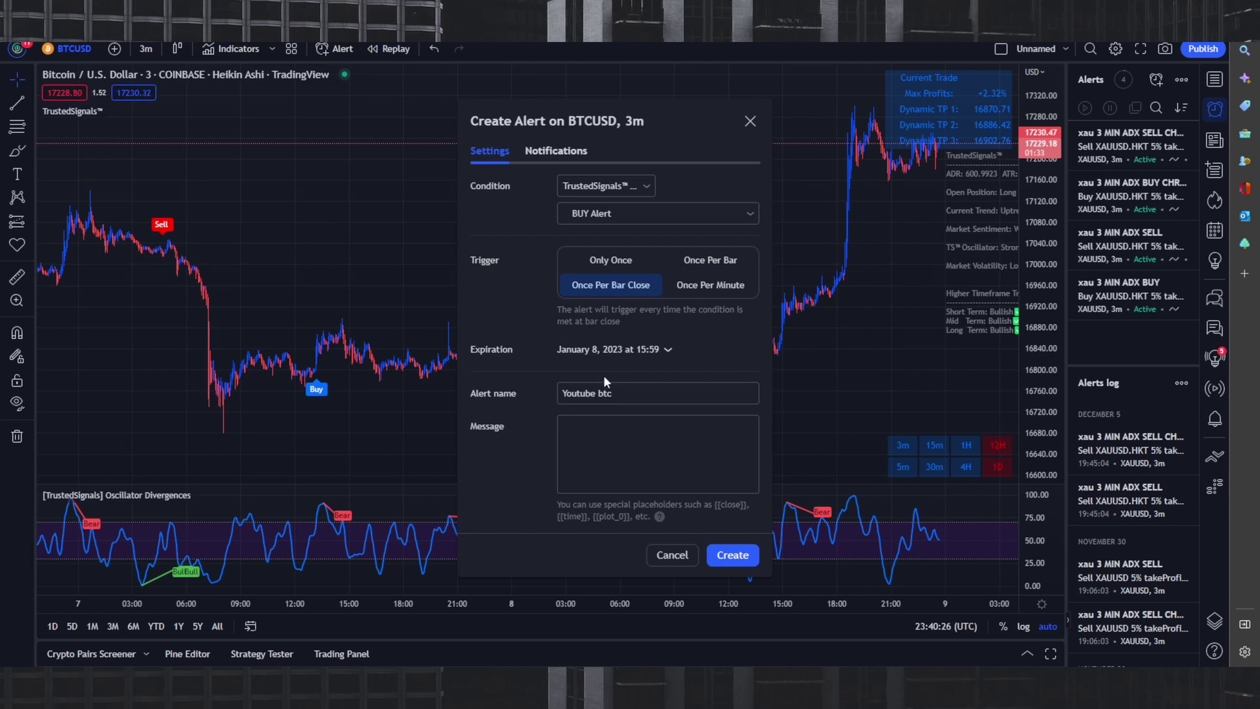
- Select the 'Youtube btc' alert name text, then move into the Message box
right_click(600, 394)
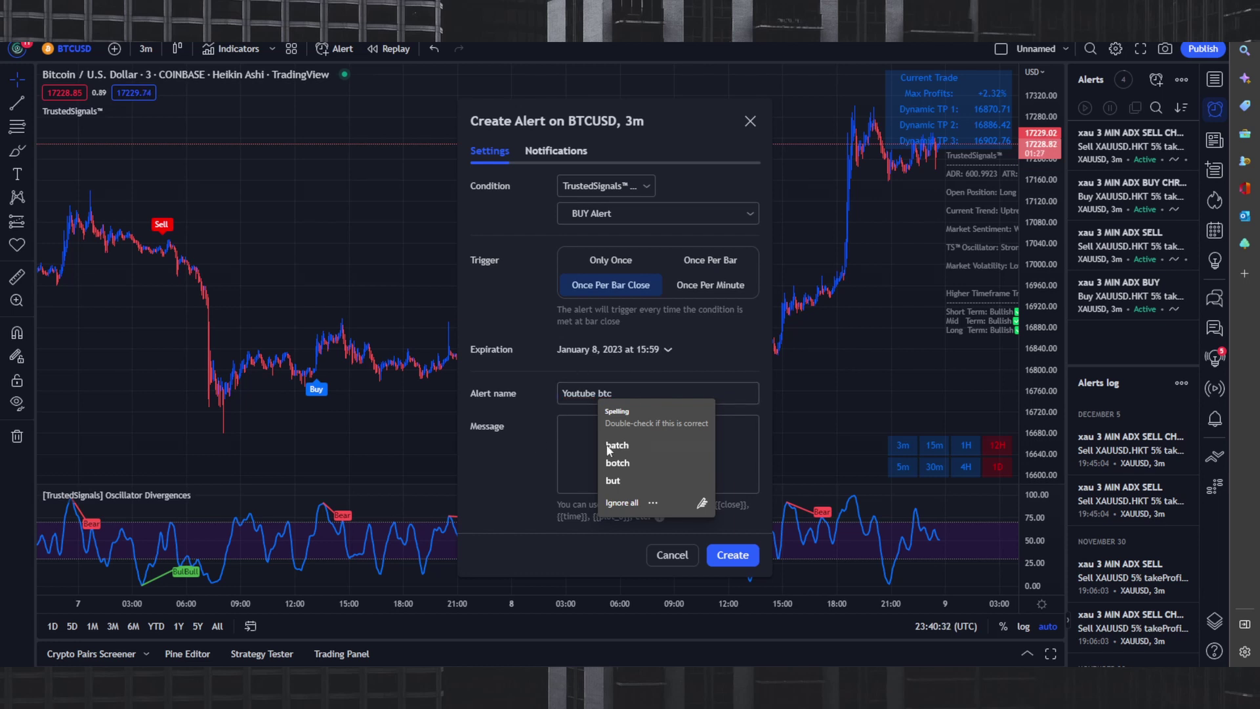
key(Escape)
key(ctrl+a)
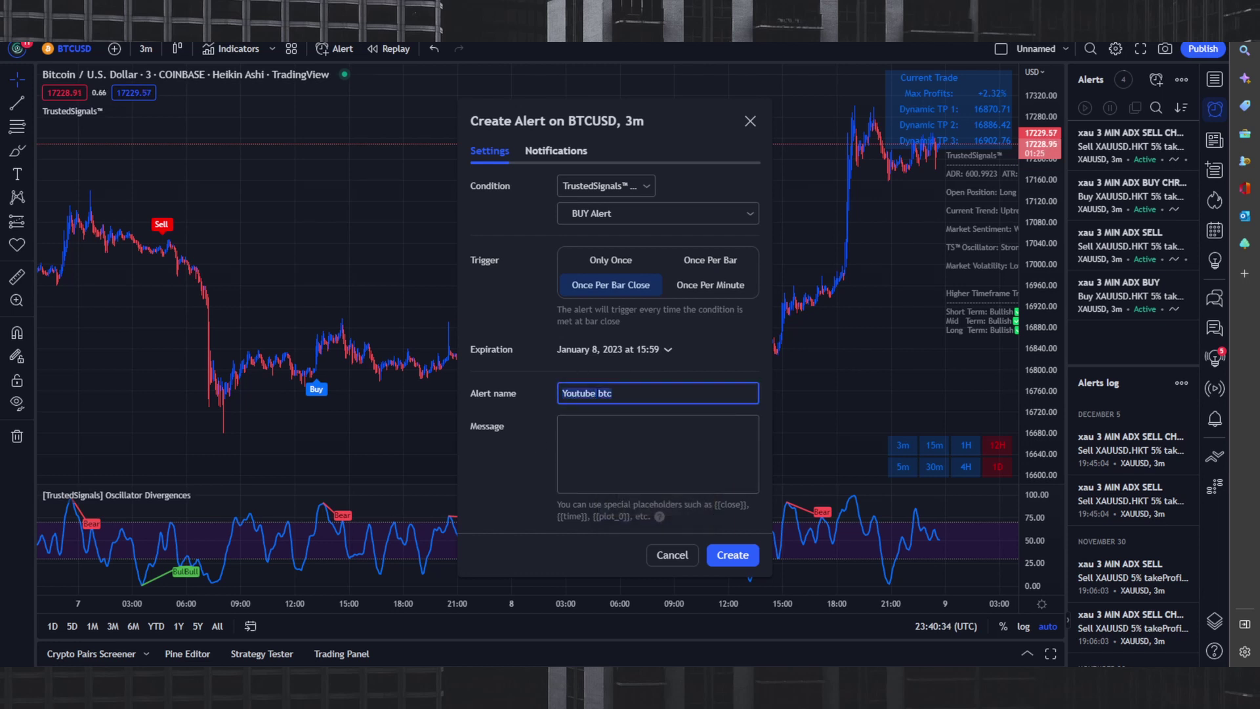
click(562, 438)
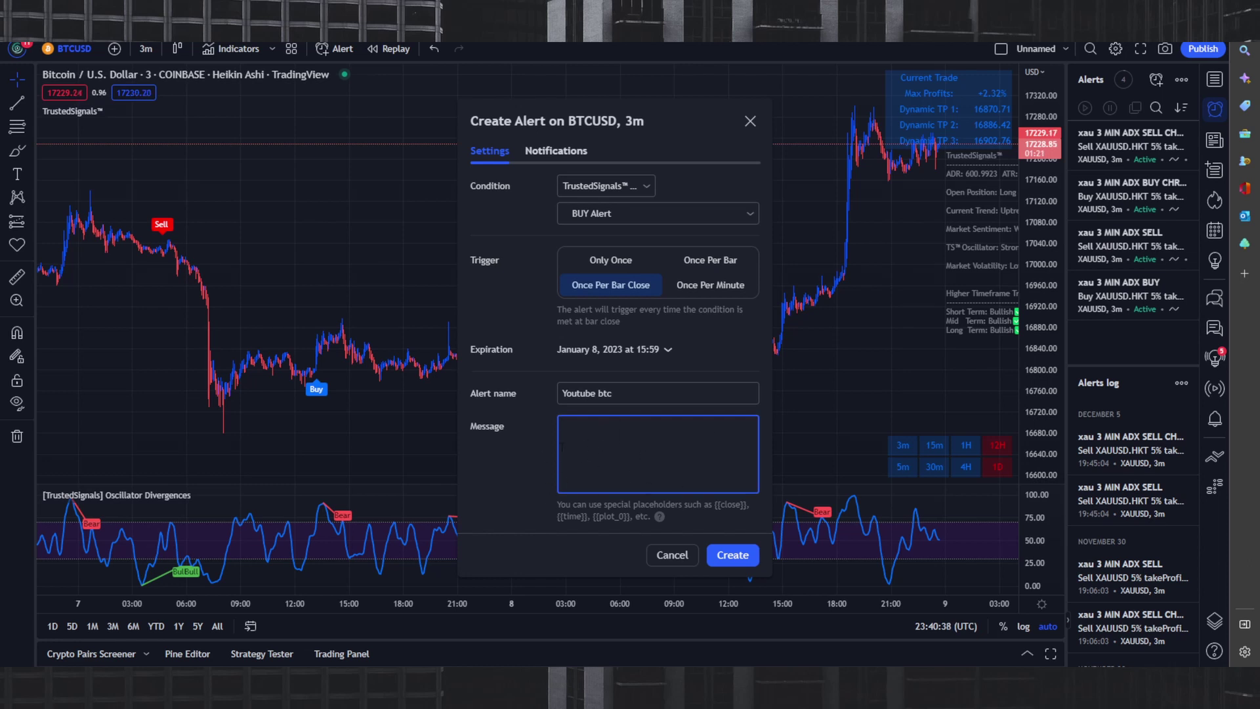
- Copy the BTCUSD.HKT buy command from Automated Trader and paste it into the alert message
mouse_move(853, 660)
click(865, 609)
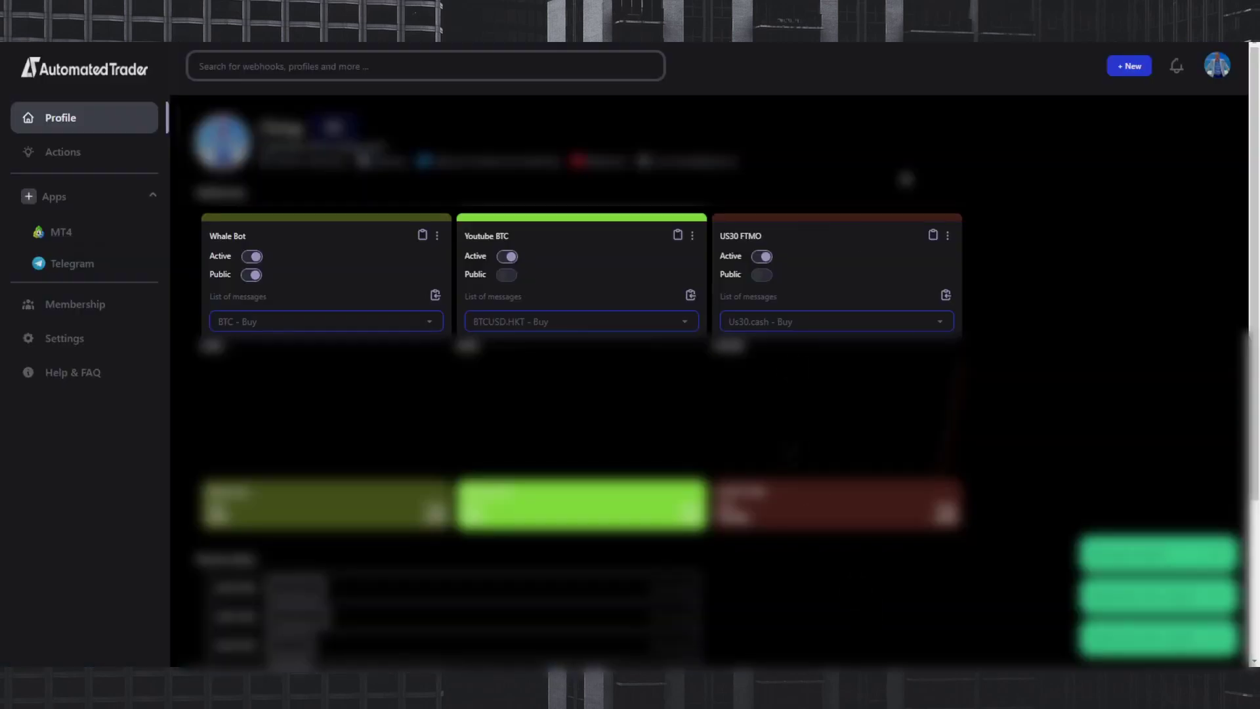
click(1128, 67)
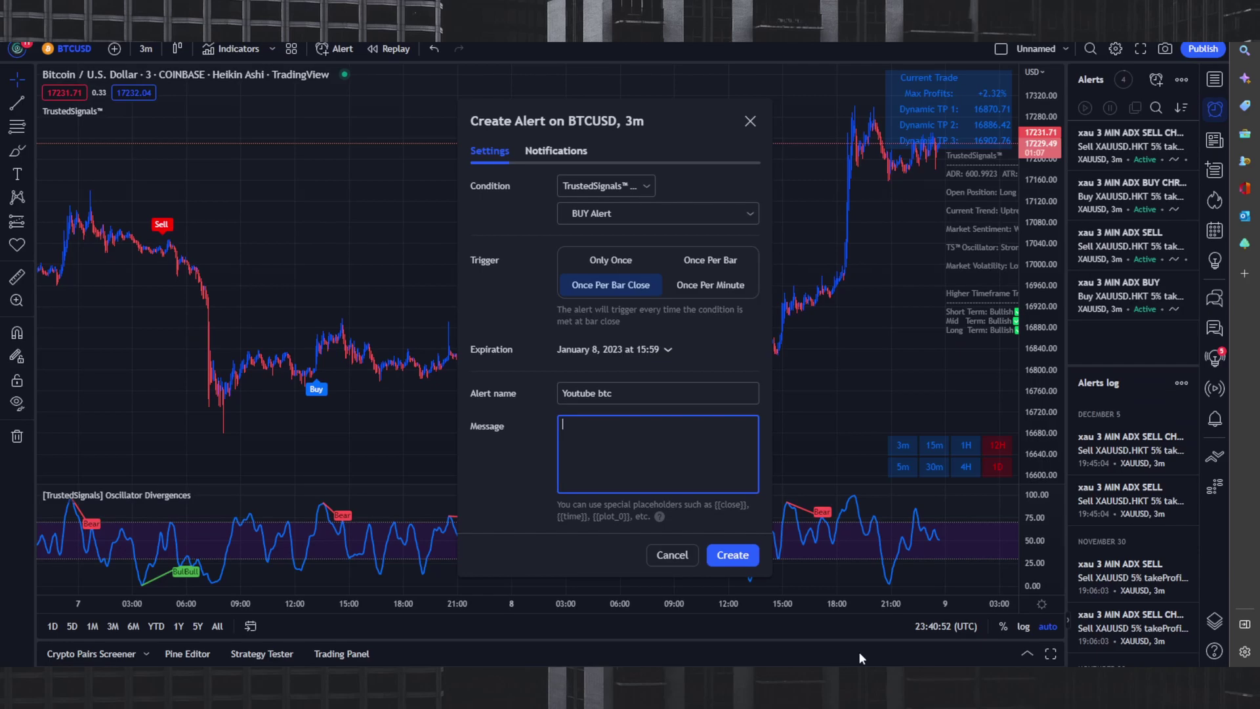
right_click(599, 441)
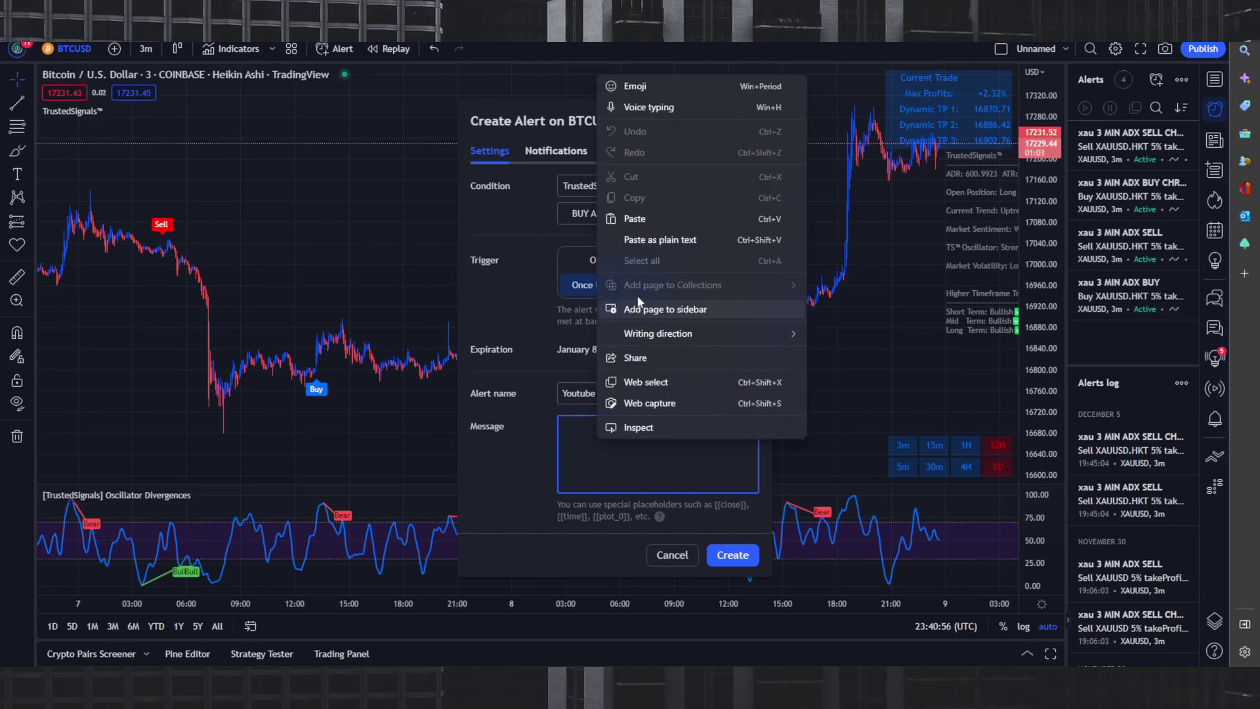
click(634, 219)
- Check the pasted Buy BTCUSD.HKT 2% message with takeProfit=200.0 and stopLoss=200.0
scroll(657, 453, up, 3)
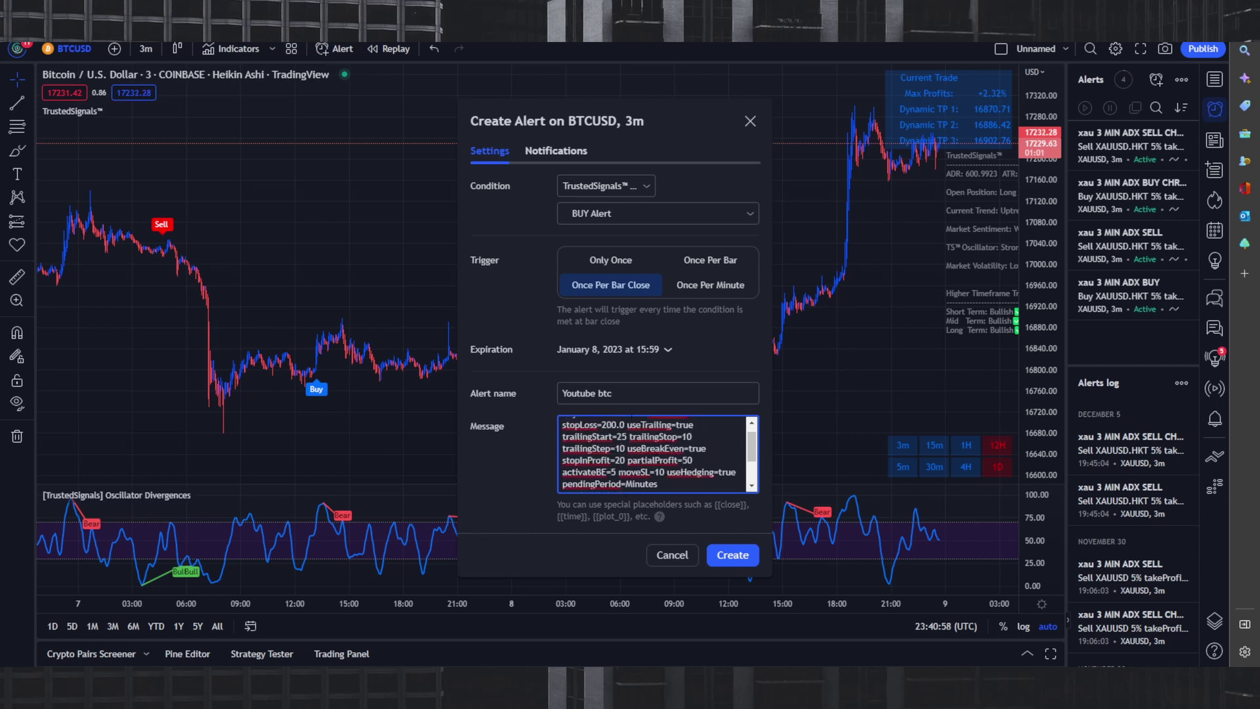
scroll(656, 453, down, 5)
scroll(657, 453, up, 5)
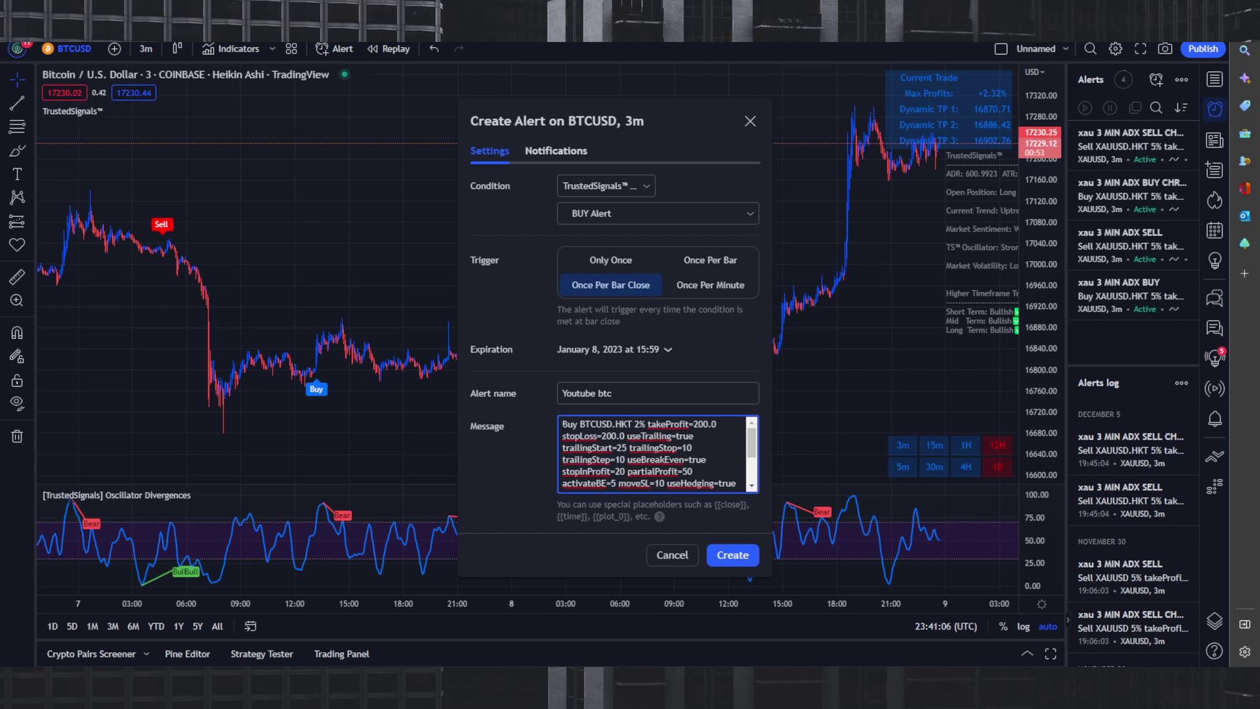
scroll(653, 452, down, 5)
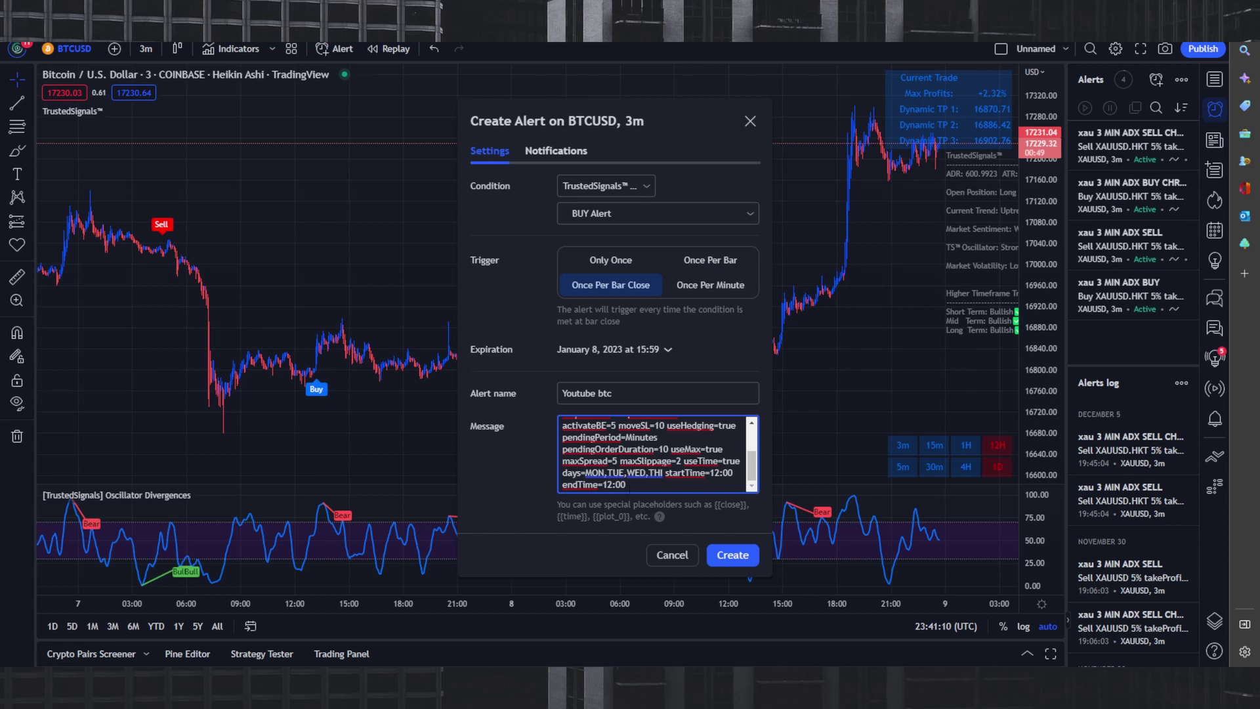
drag(650, 487, 577, 413)
click(621, 448)
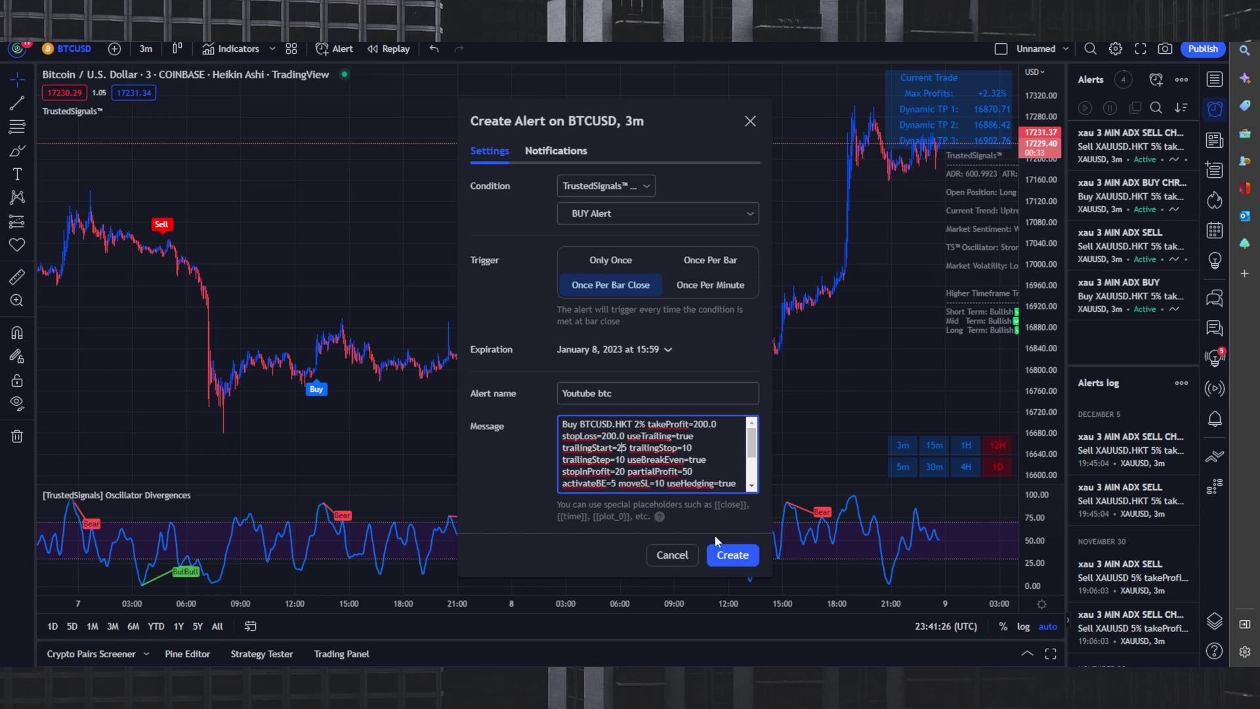
- Create the Youtube btc alert, then switch back to the Automated Trader window
click(739, 556)
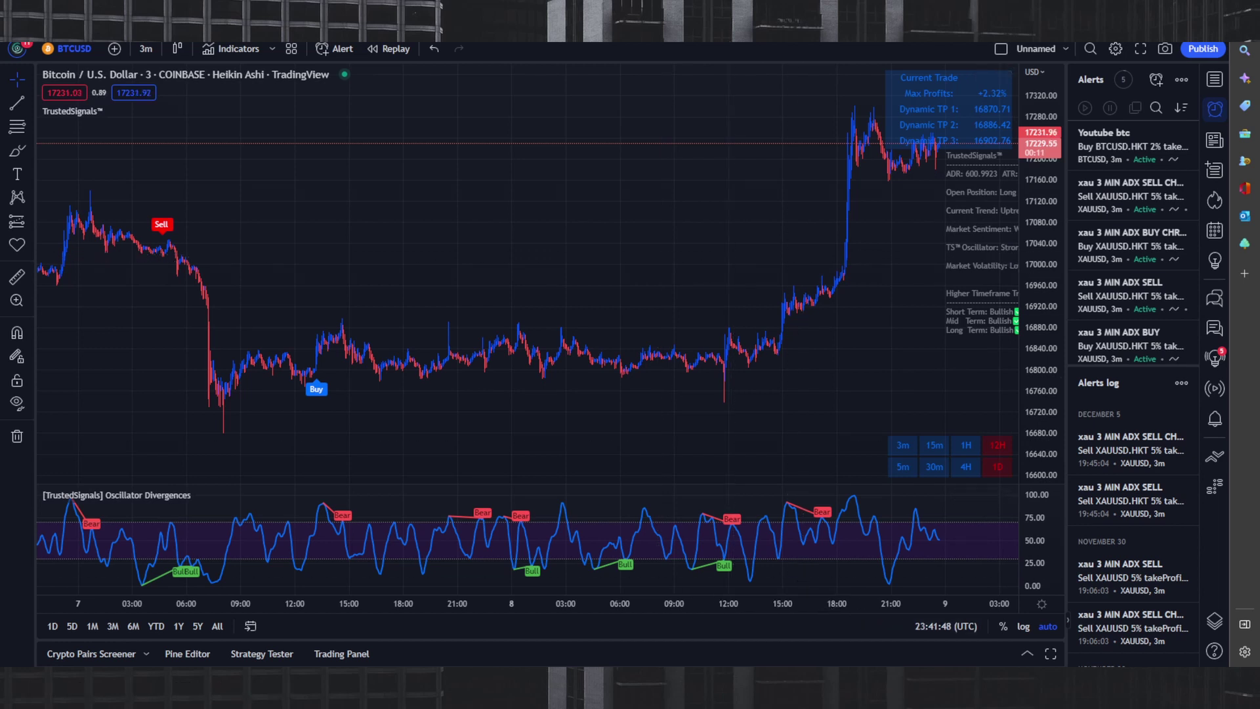
mouse_move(896, 664)
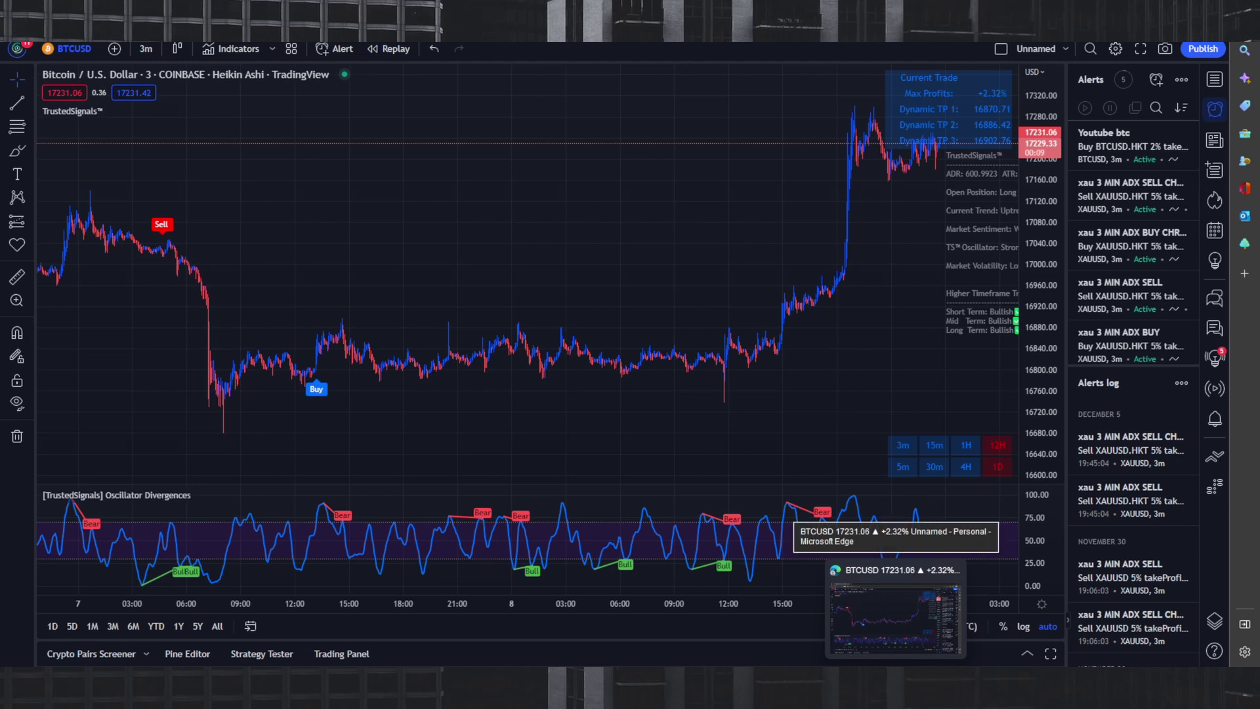
click(857, 640)
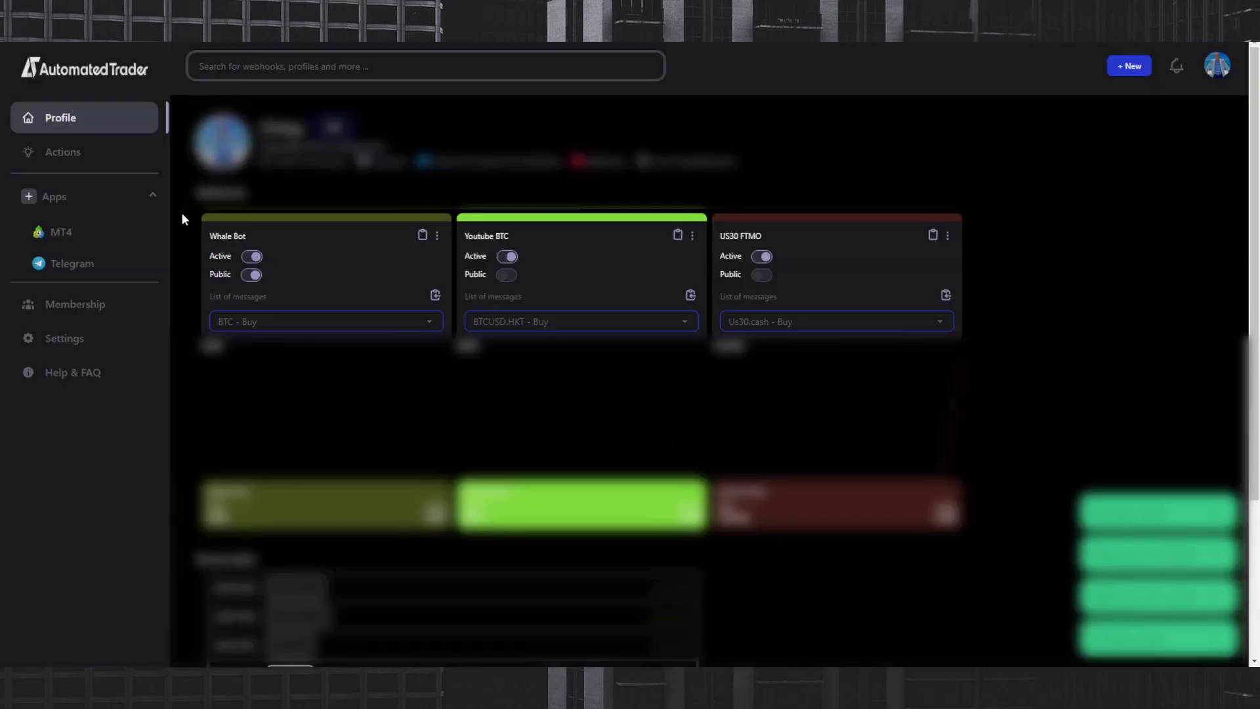
- From the Metatrader 4 dashboard, start a new webhook named 'YOUTUBE BTC TEST'
click(69, 235)
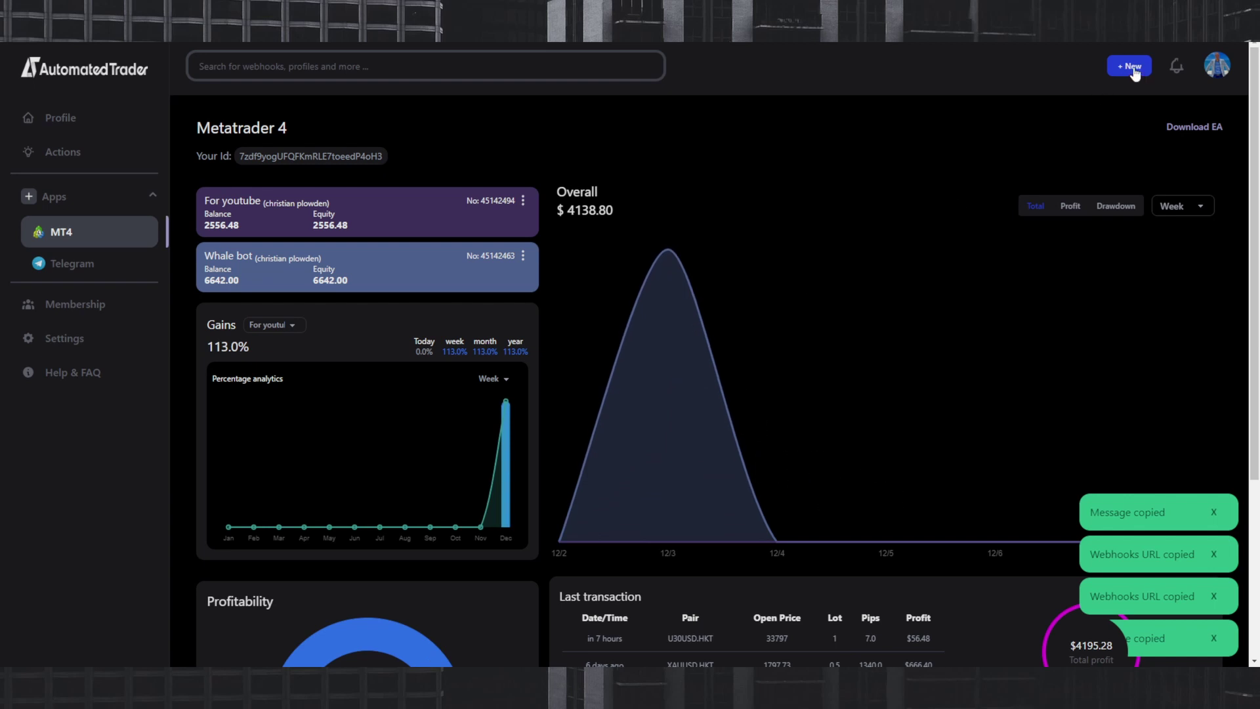
click(1134, 68)
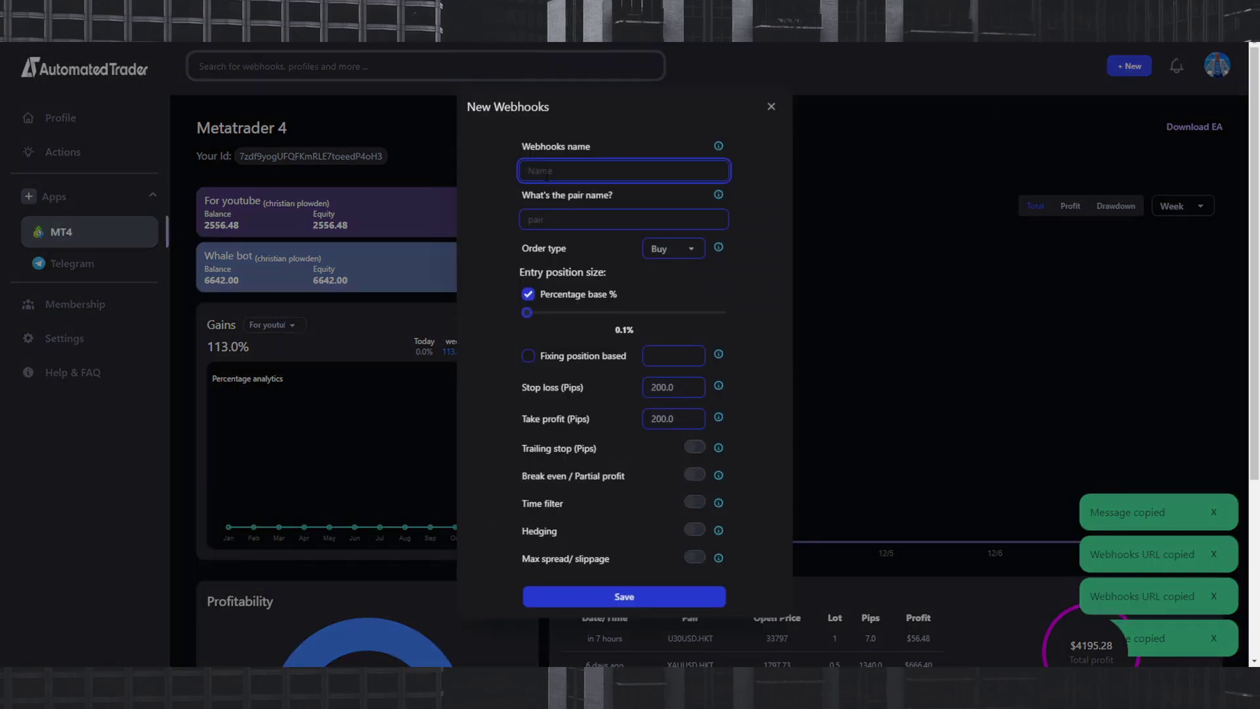
text(YOUTUBE BTC TEST)
key(Tab)
key(Tab)
key(shift+Tab)
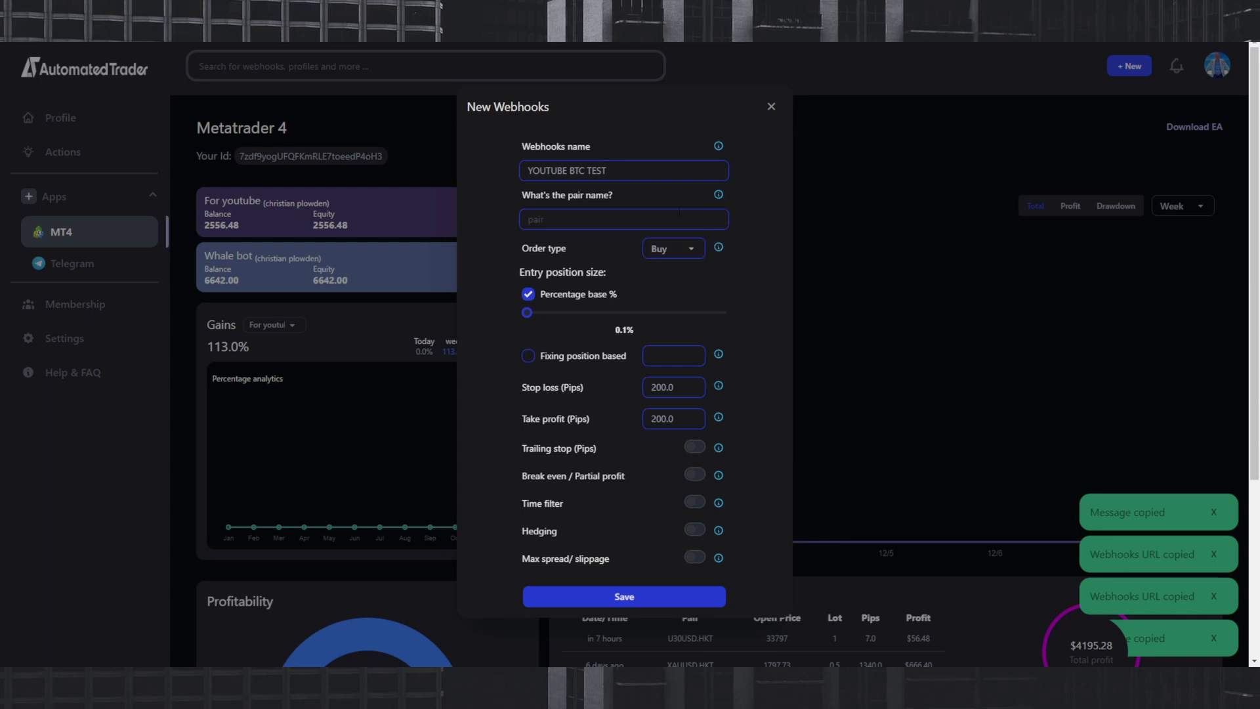
click(623, 218)
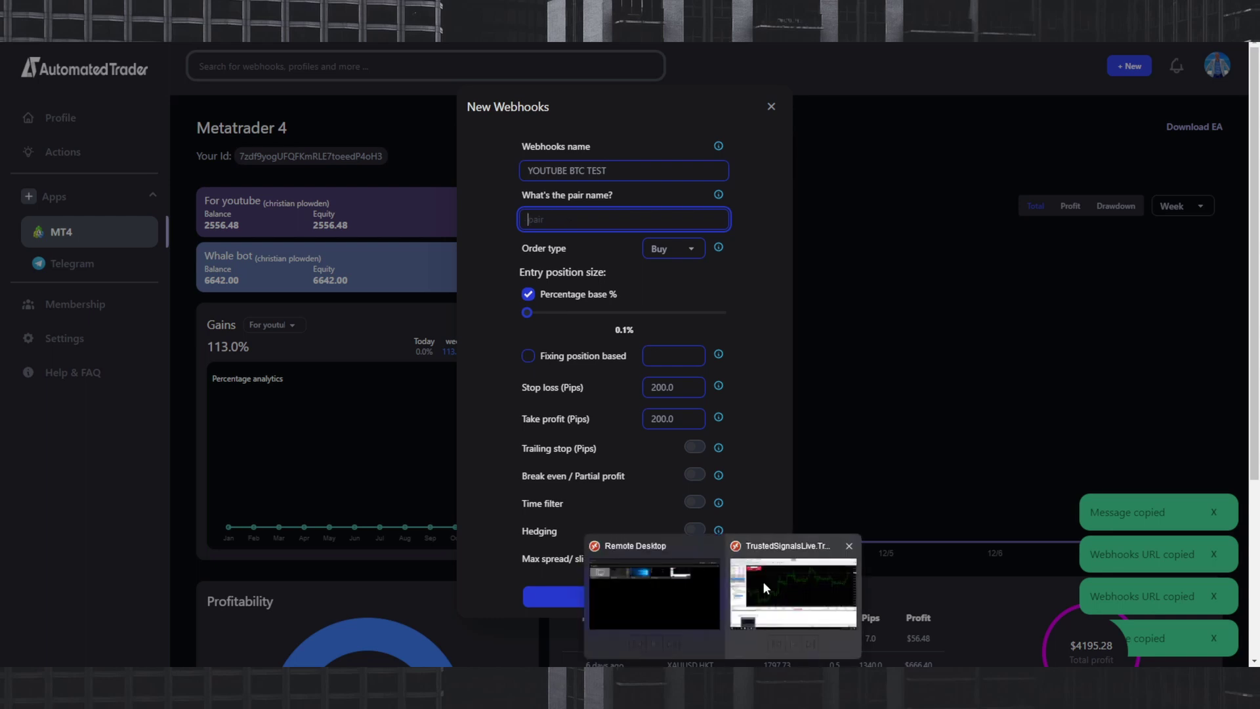
click(763, 581)
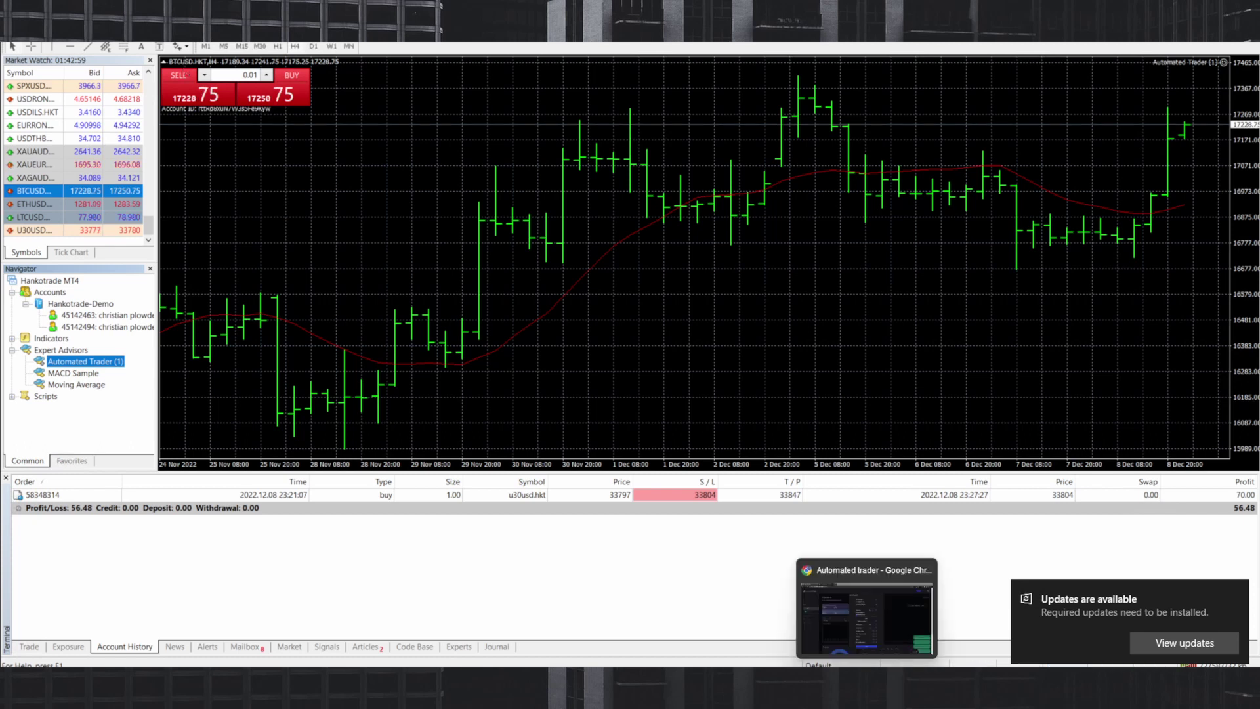
click(857, 621)
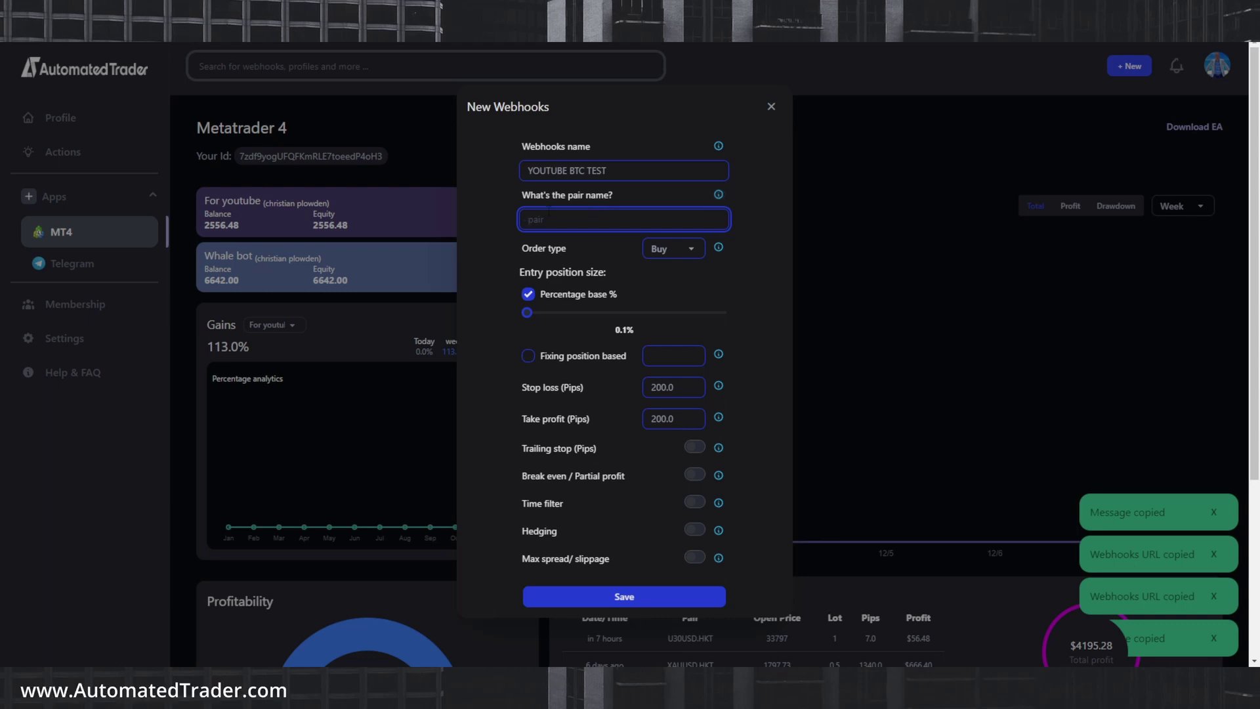
- Enter BTCUSD.HKT as the pair name and bring up the Order type list
text(BT)
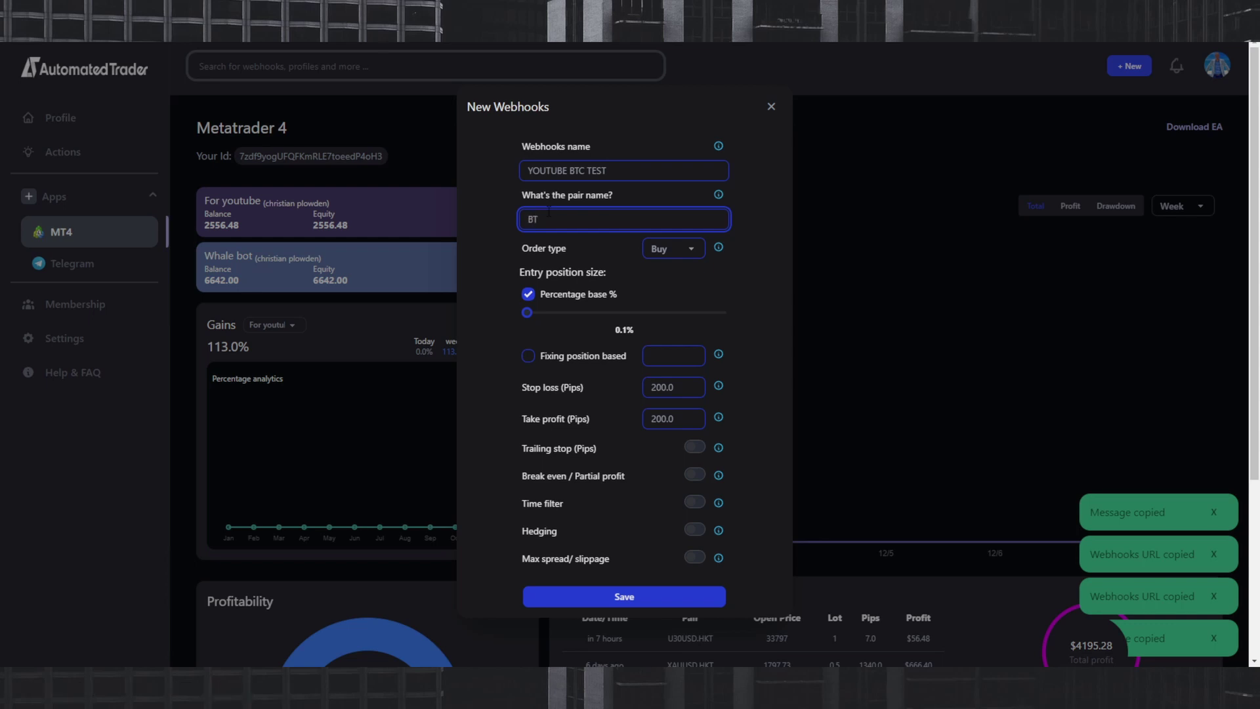
text(CUSD.HKT)
double_click(561, 219)
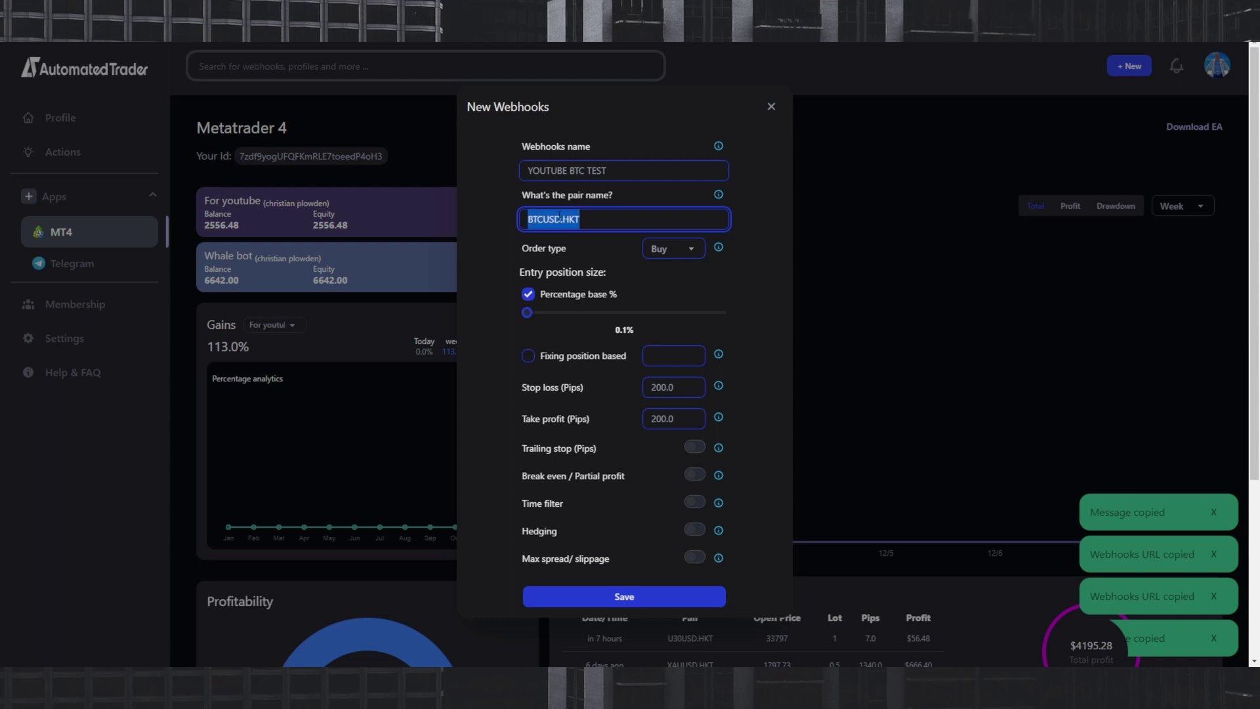
click(514, 234)
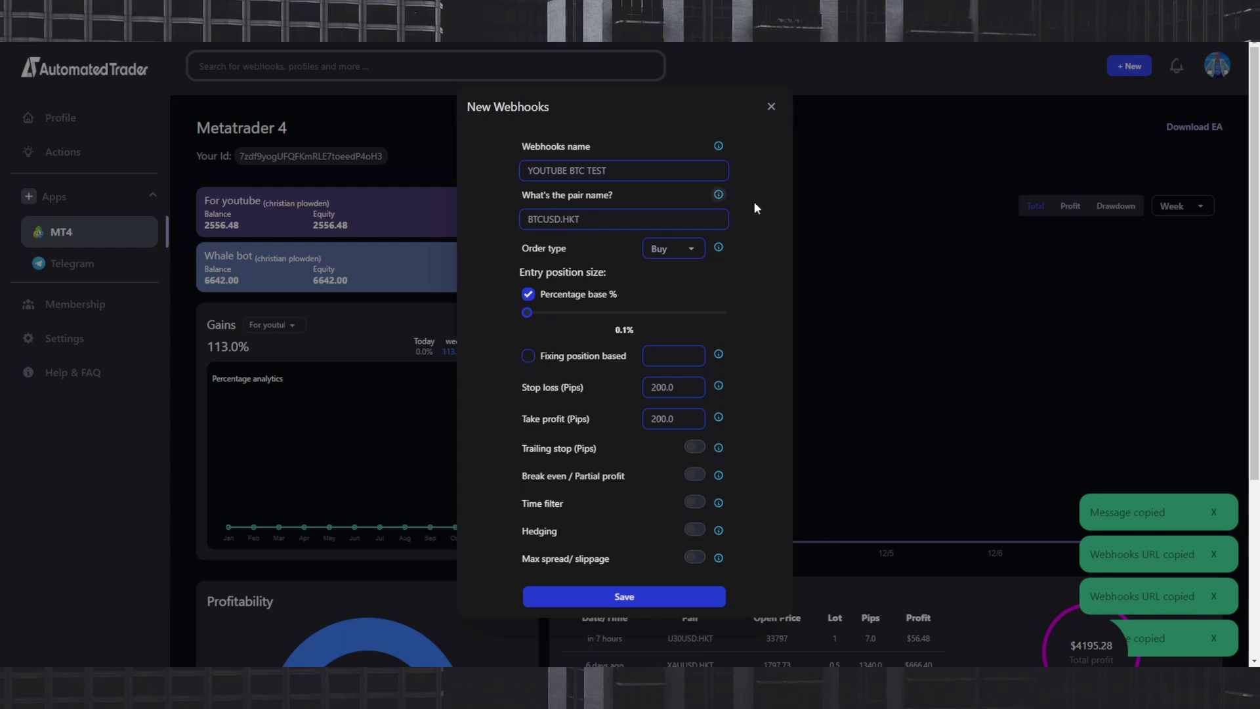
drag(581, 219, 527, 219)
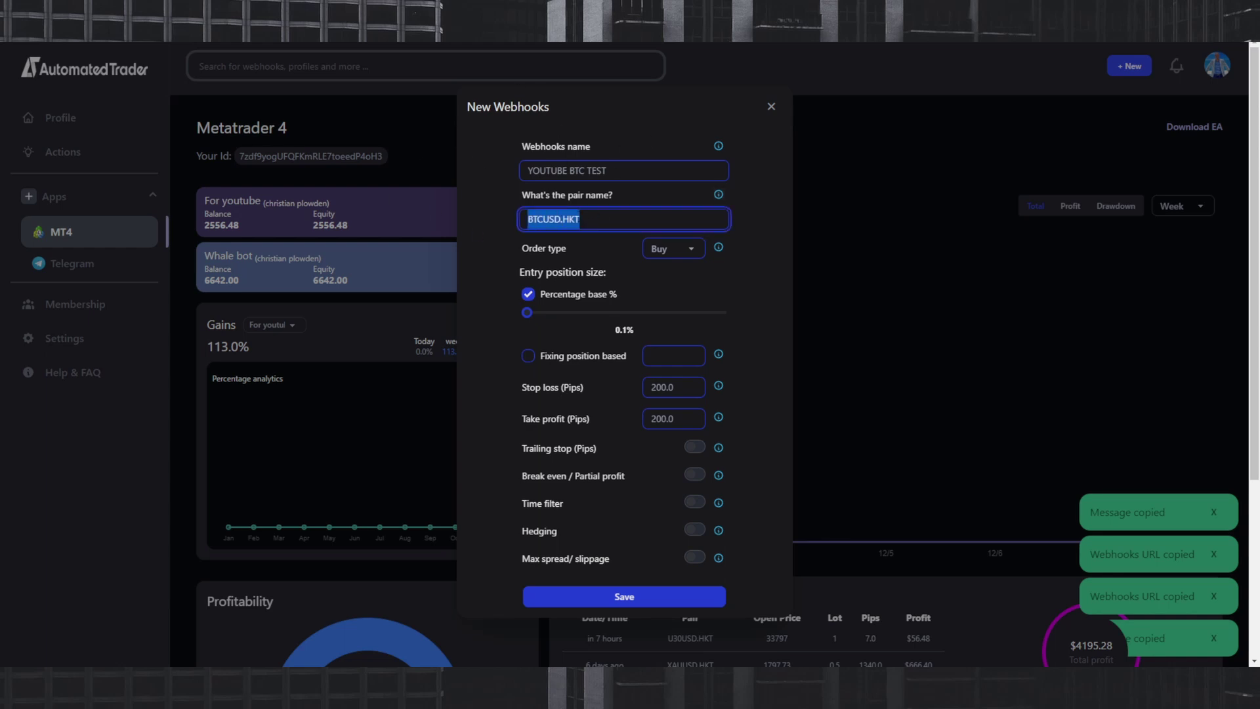
click(508, 235)
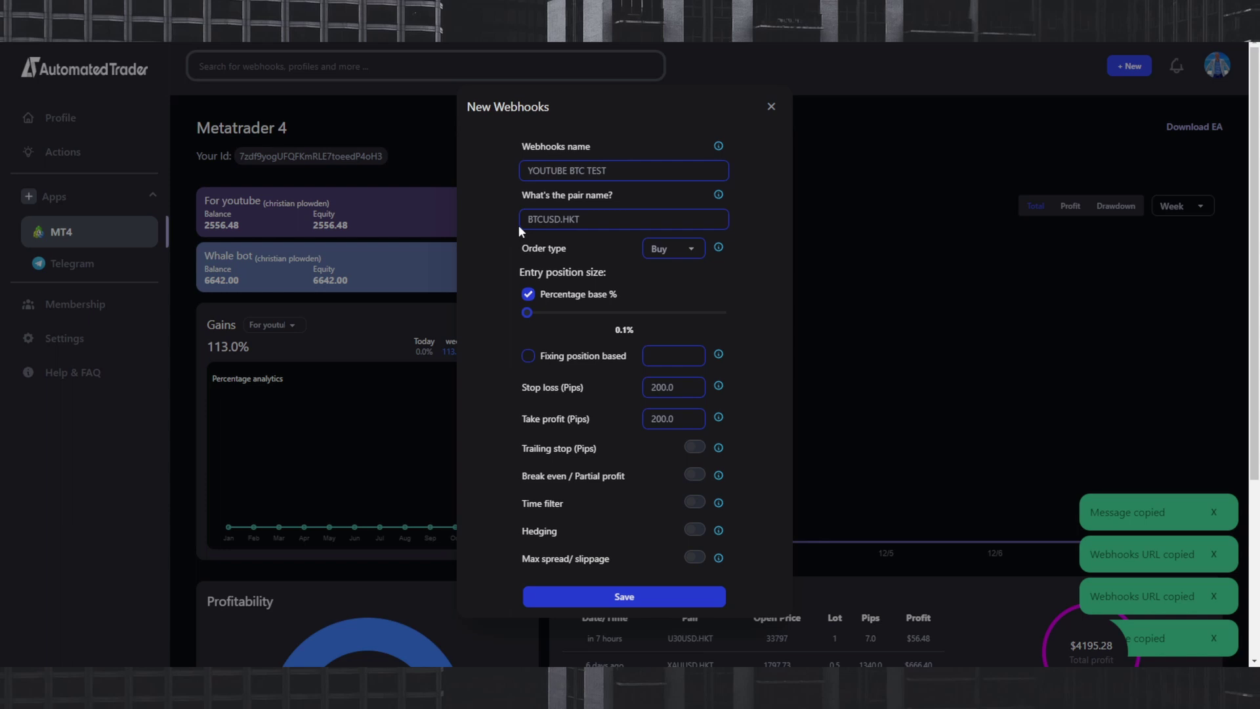
drag(580, 218, 528, 219)
right_click(546, 220)
click(508, 241)
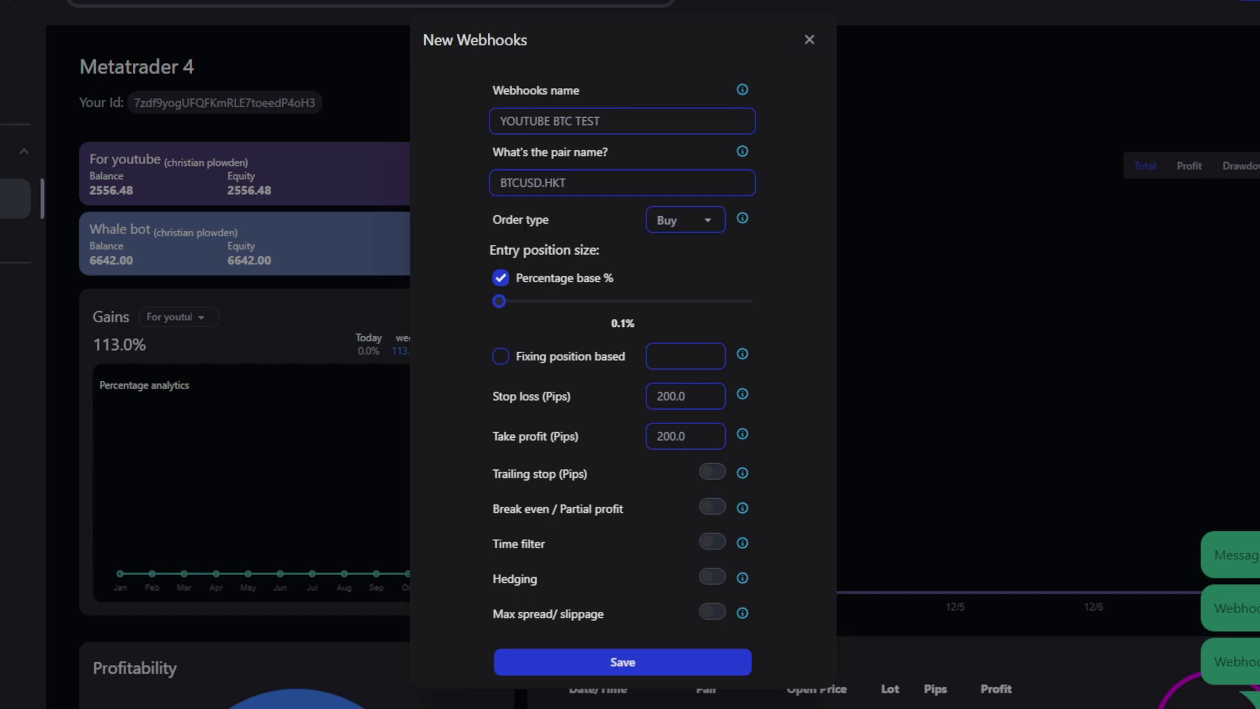
click(702, 227)
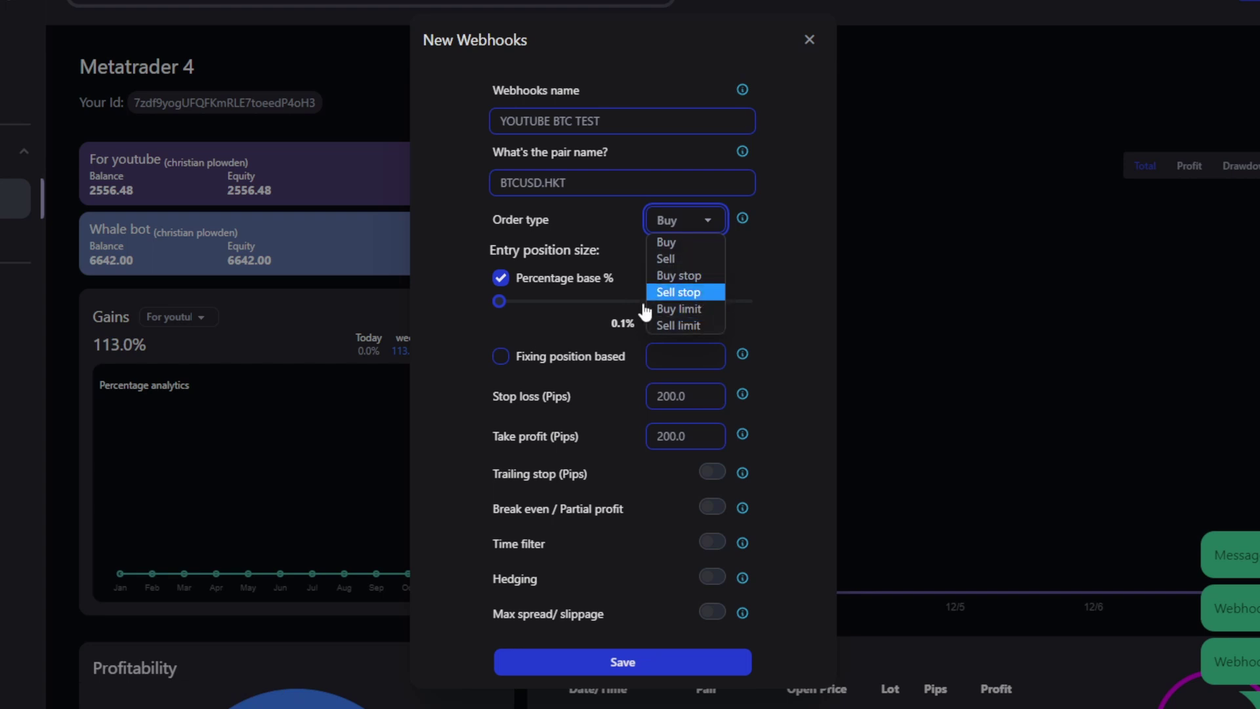
click(676, 308)
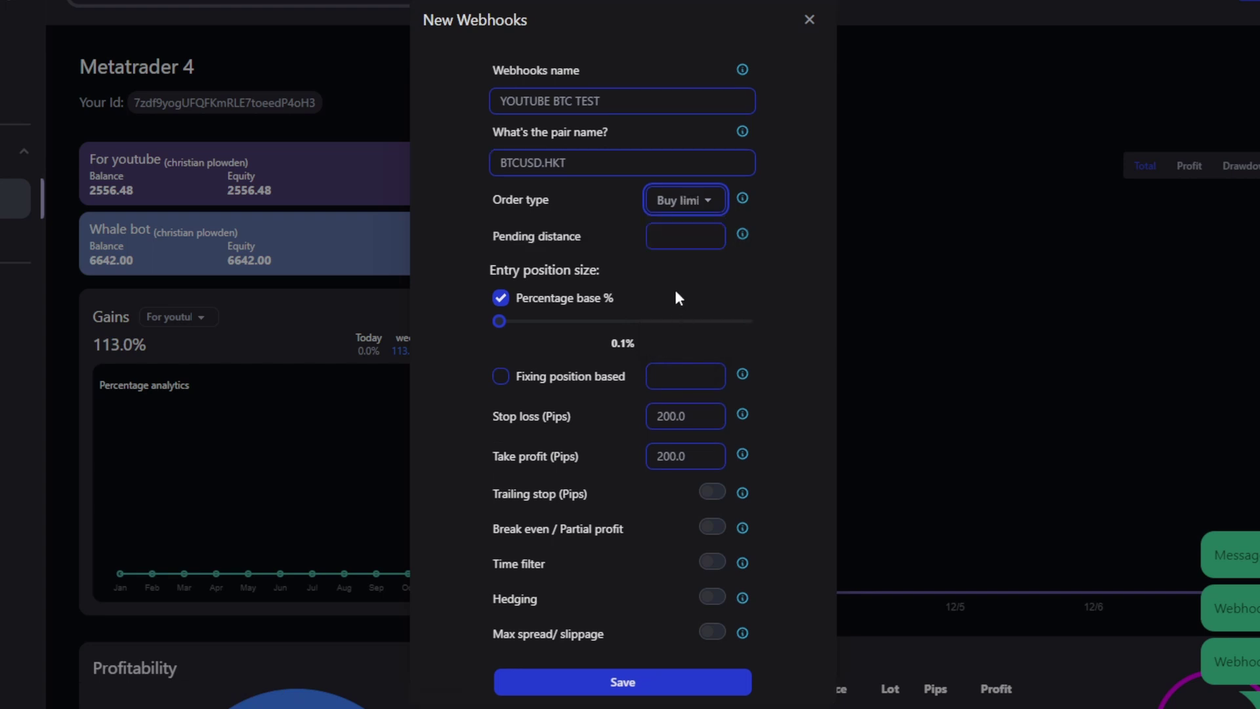
click(688, 209)
click(613, 215)
click(706, 209)
click(689, 290)
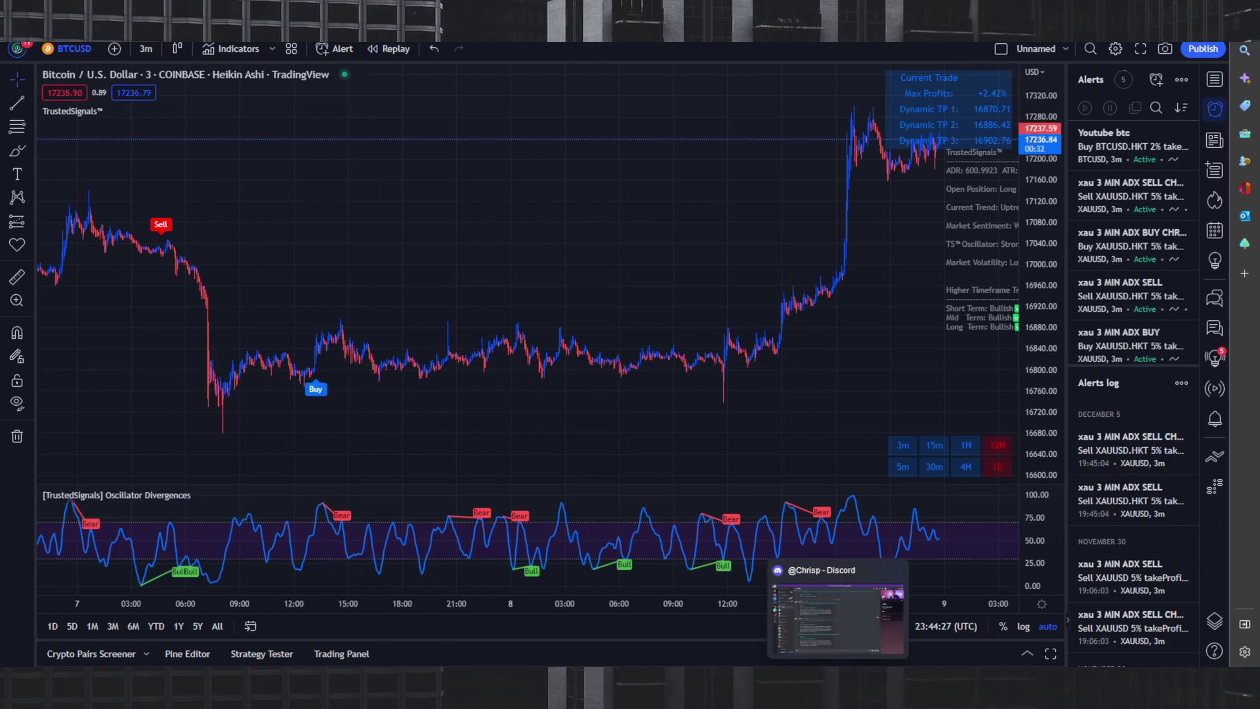
- Switch back to the Automated Trader Chrome window showing the New Webhooks form
mouse_move(866, 663)
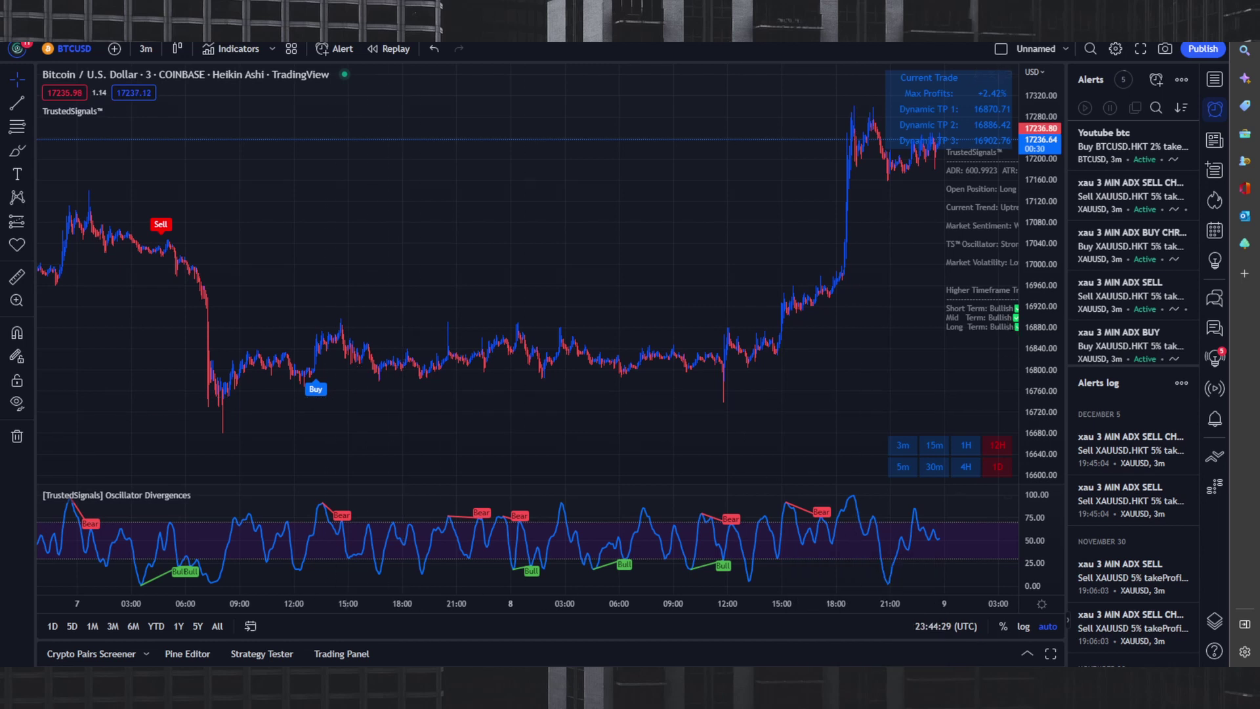
click(869, 607)
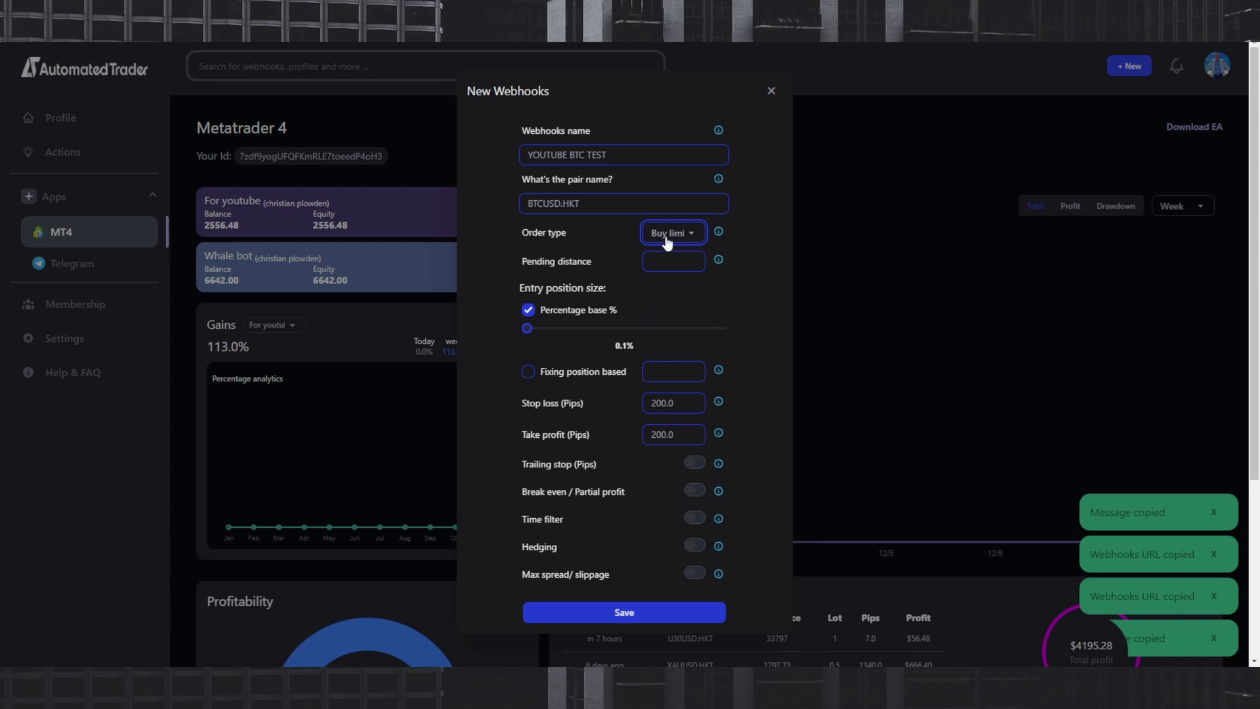
- Set the pending distance to 10
click(661, 263)
text(10)
mouse_move(720, 258)
- Switch to fixed position sizing with a size of .10
drag(522, 291, 633, 289)
mouse_move(528, 329)
mouse_down()
mouse_move(558, 331)
mouse_move(539, 333)
mouse_up()
click(528, 311)
click(528, 371)
double_click(680, 369)
key(BackSpace)
text(.)
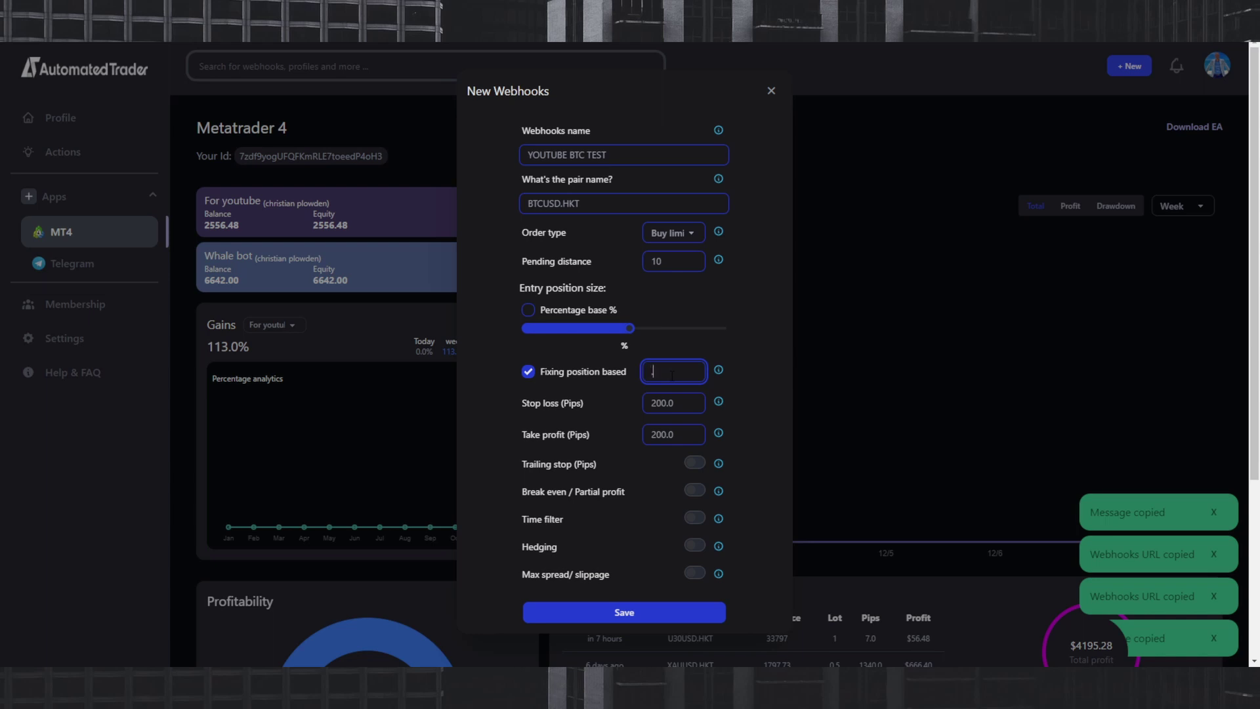
text(10)
click(762, 377)
- Replace the 200.0 stop loss with 20 pips
click(571, 407)
double_click(683, 403)
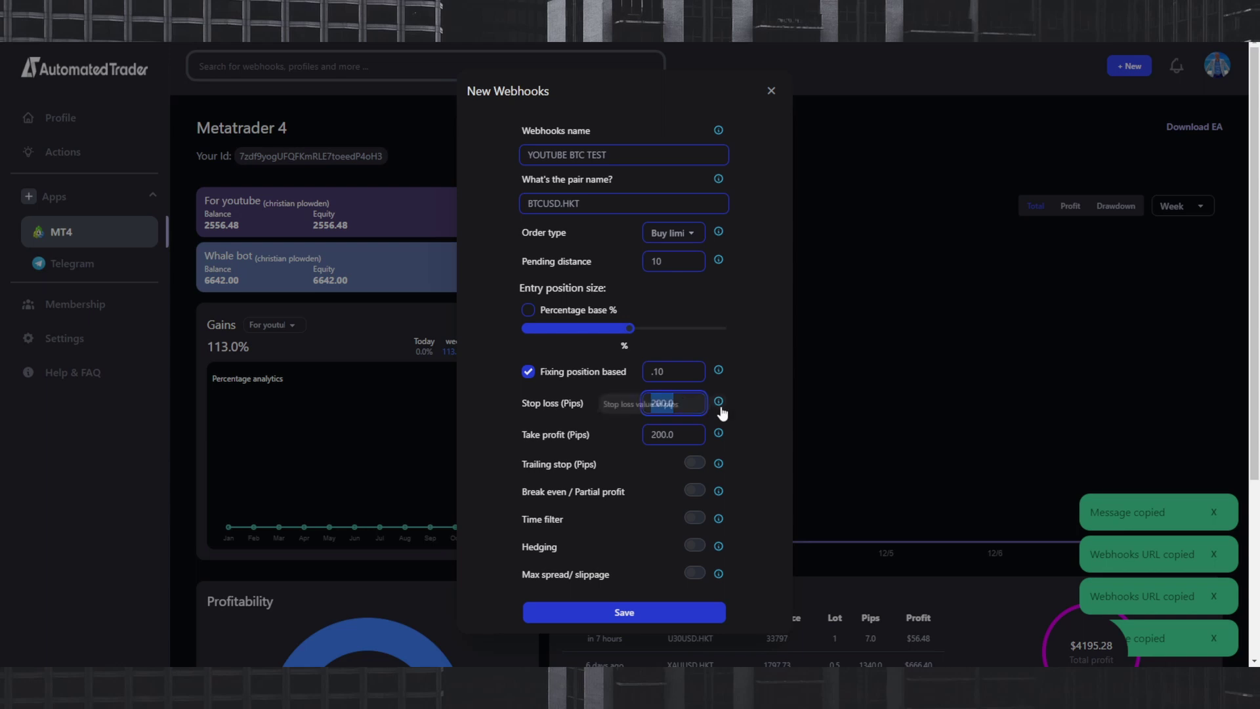
click(599, 429)
click(691, 438)
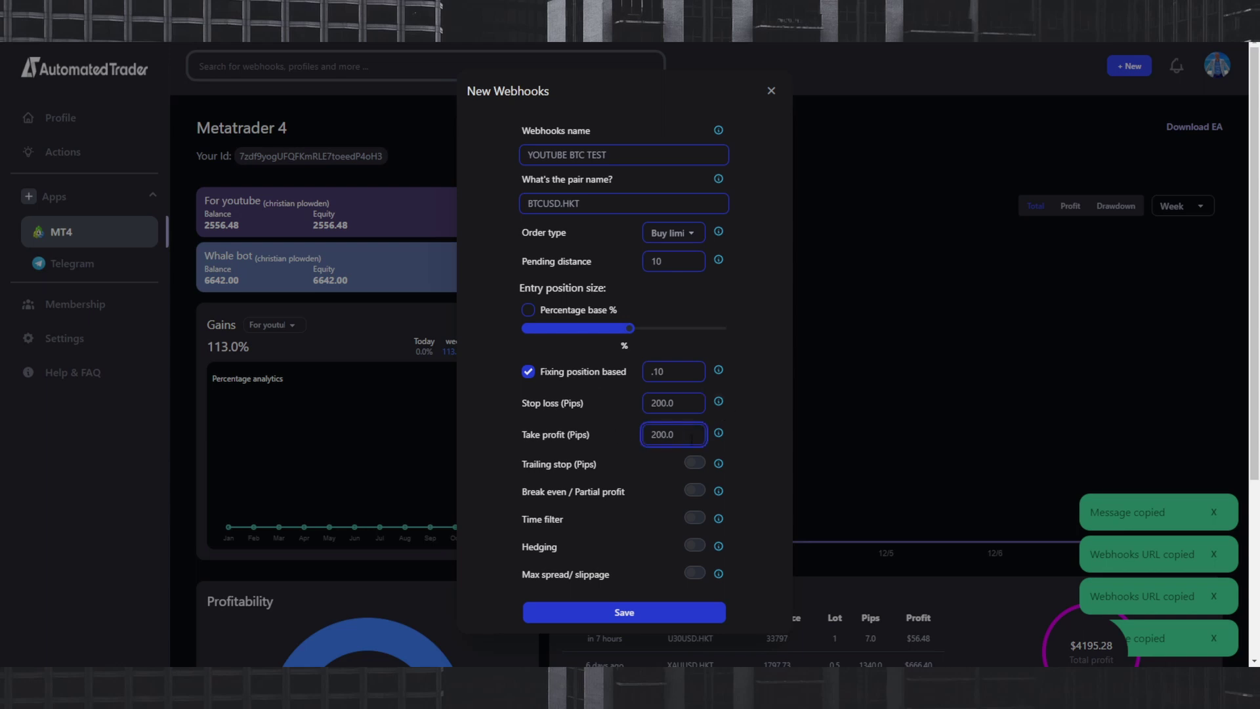
key(shift+Tab)
key(BackSpace)
text(50)
text(20)
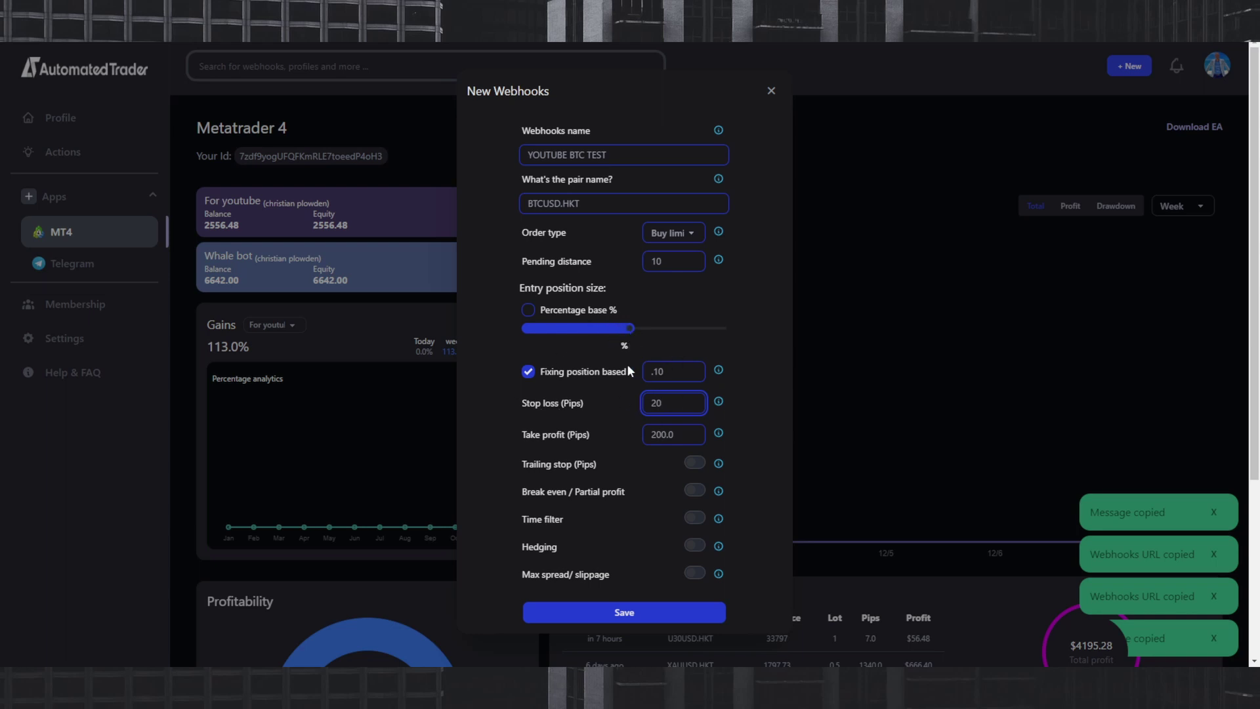
- Switch to 2% percentage-based position sizing and set take profit to 100 pips
click(528, 310)
drag(528, 336, 537, 336)
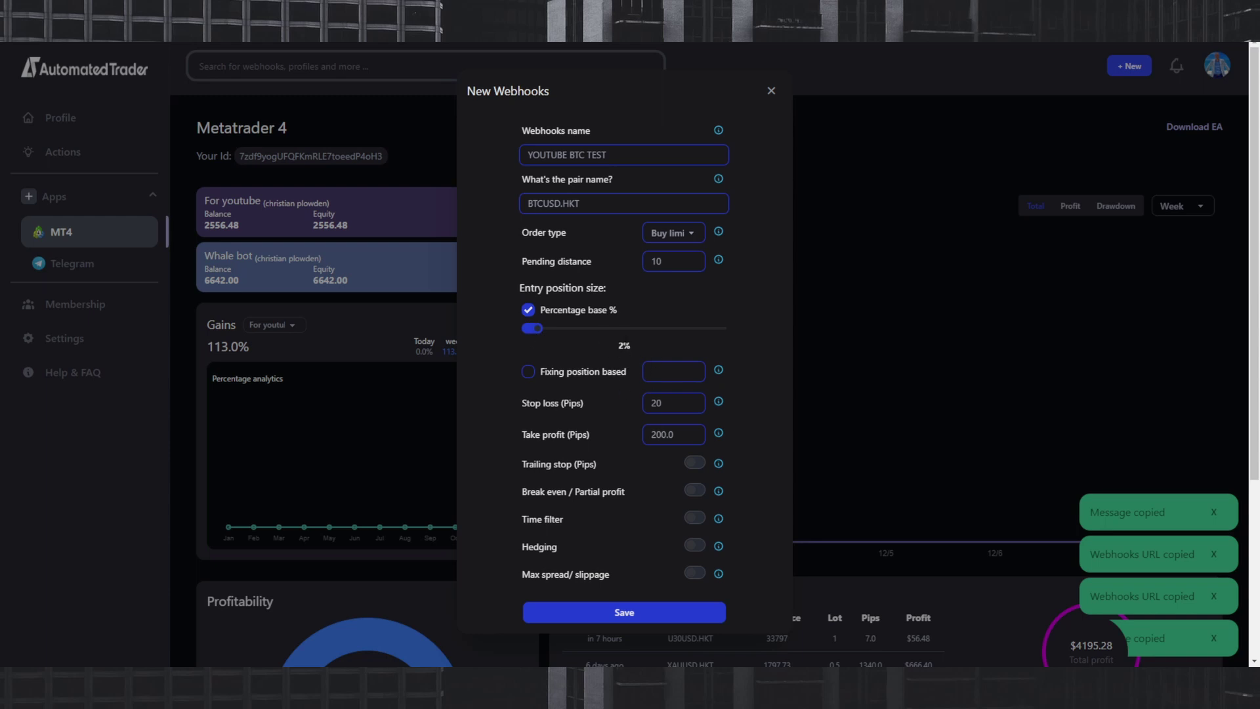
click(676, 403)
key(Tab)
click(696, 462)
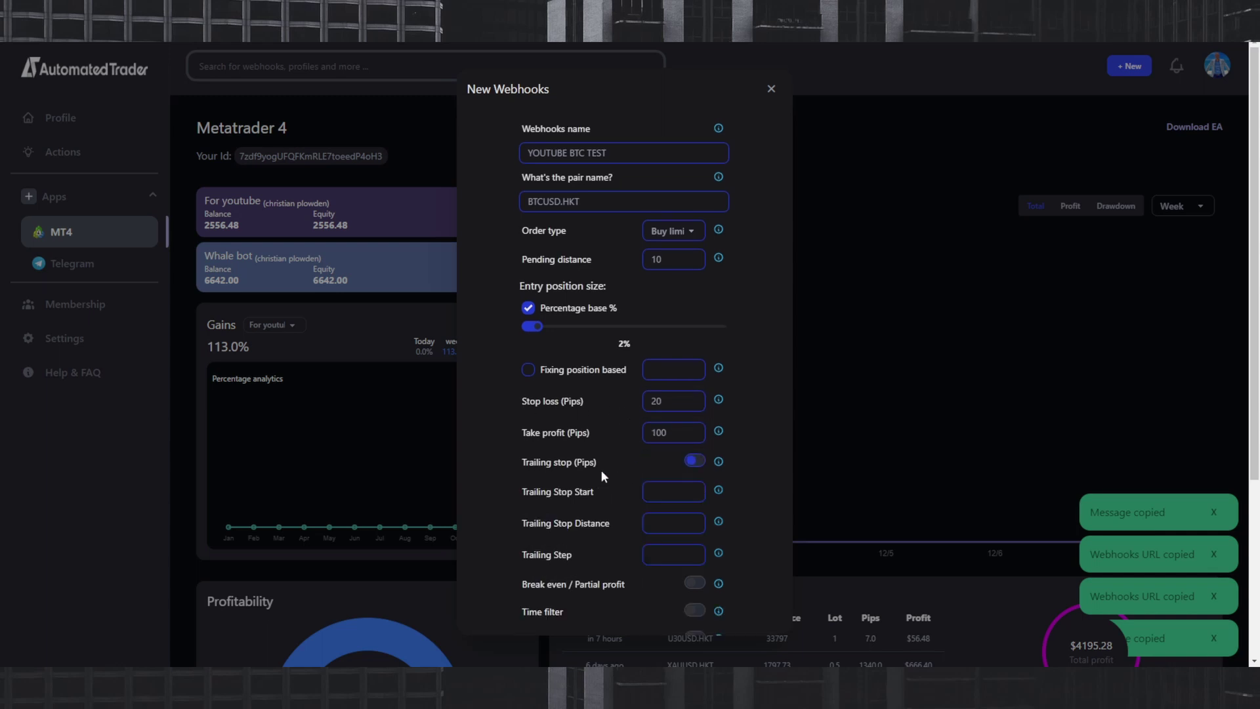
click(702, 463)
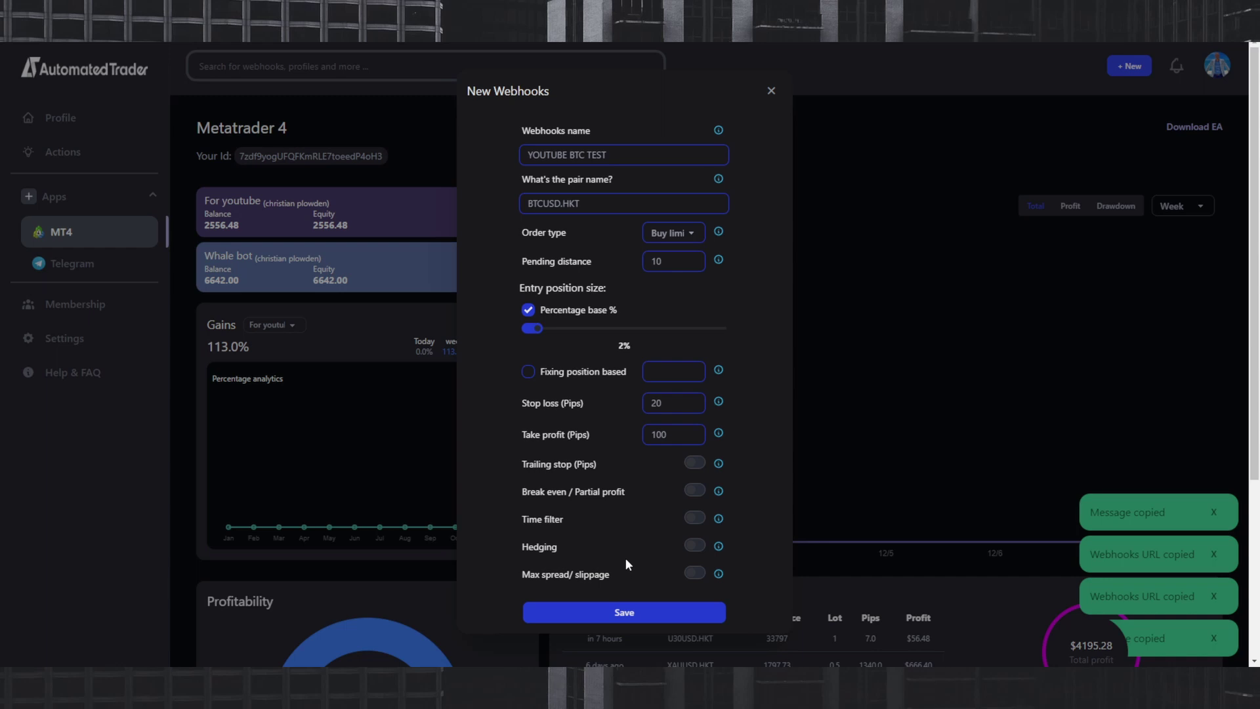
- Switch the trailing stop on with a 10-pip start and a 5-pip distance
click(694, 463)
click(694, 463)
click(694, 463)
click(653, 496)
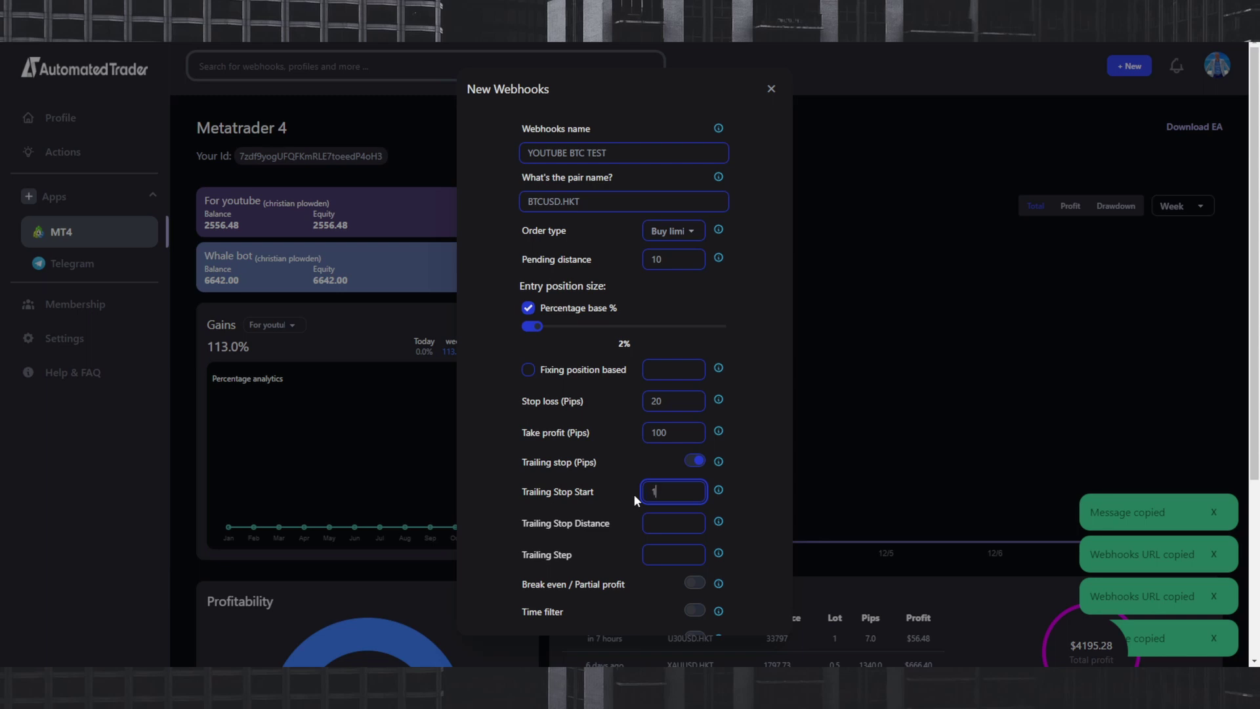
click(671, 523)
text(5)
click(666, 560)
mouse_move(721, 557)
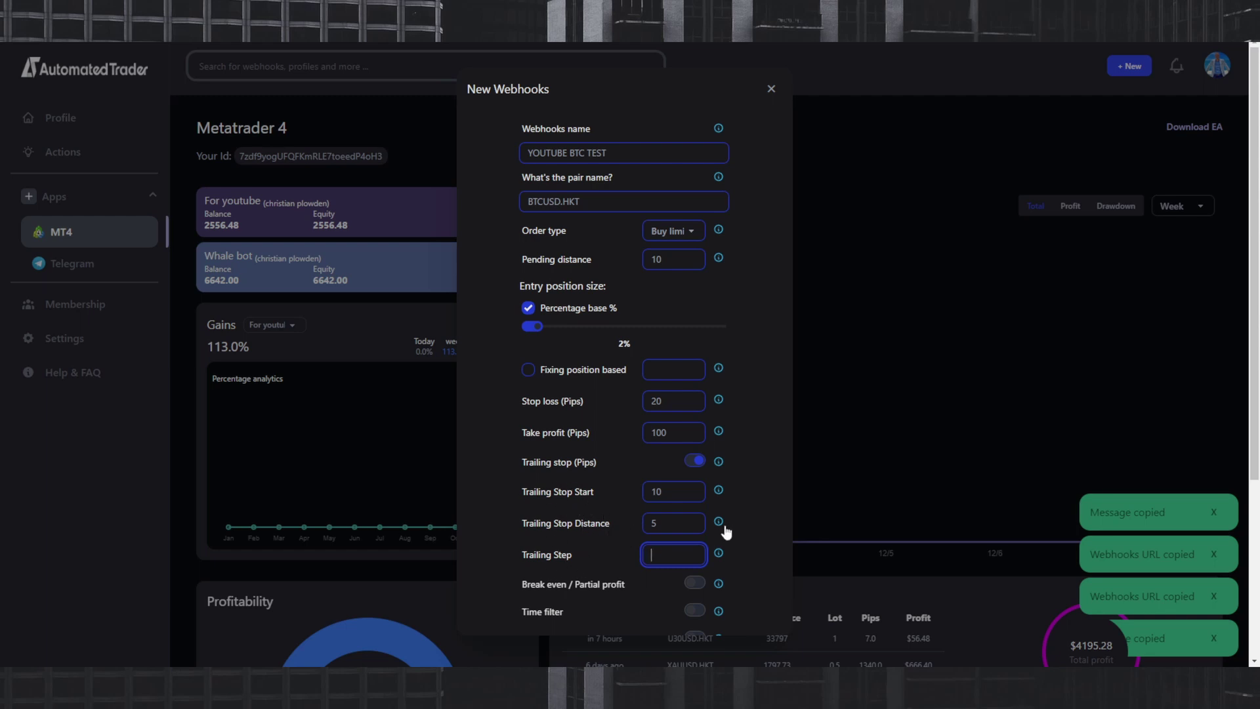
scroll(666, 527, down, 1)
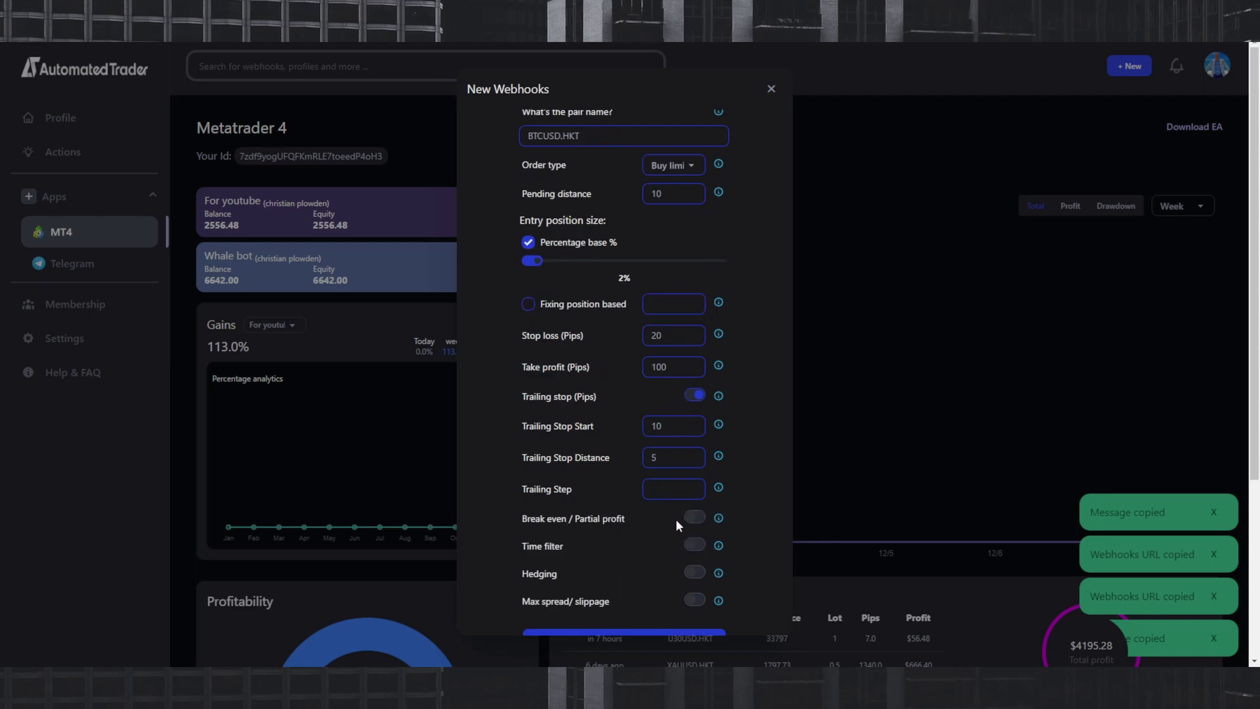
- Turn on break even / partial profit: partial close at 50 pips for 50%, activation at 10
click(694, 517)
scroll(683, 498, down, 2)
click(657, 424)
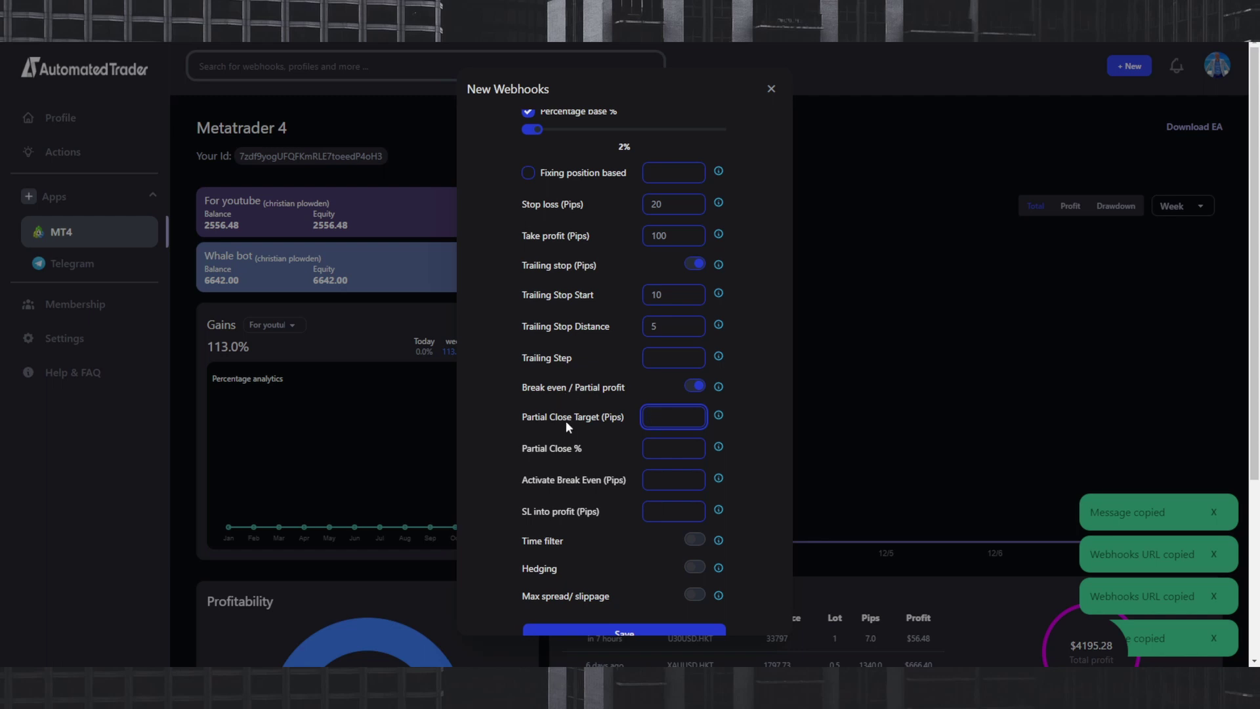
click(665, 450)
text(50)
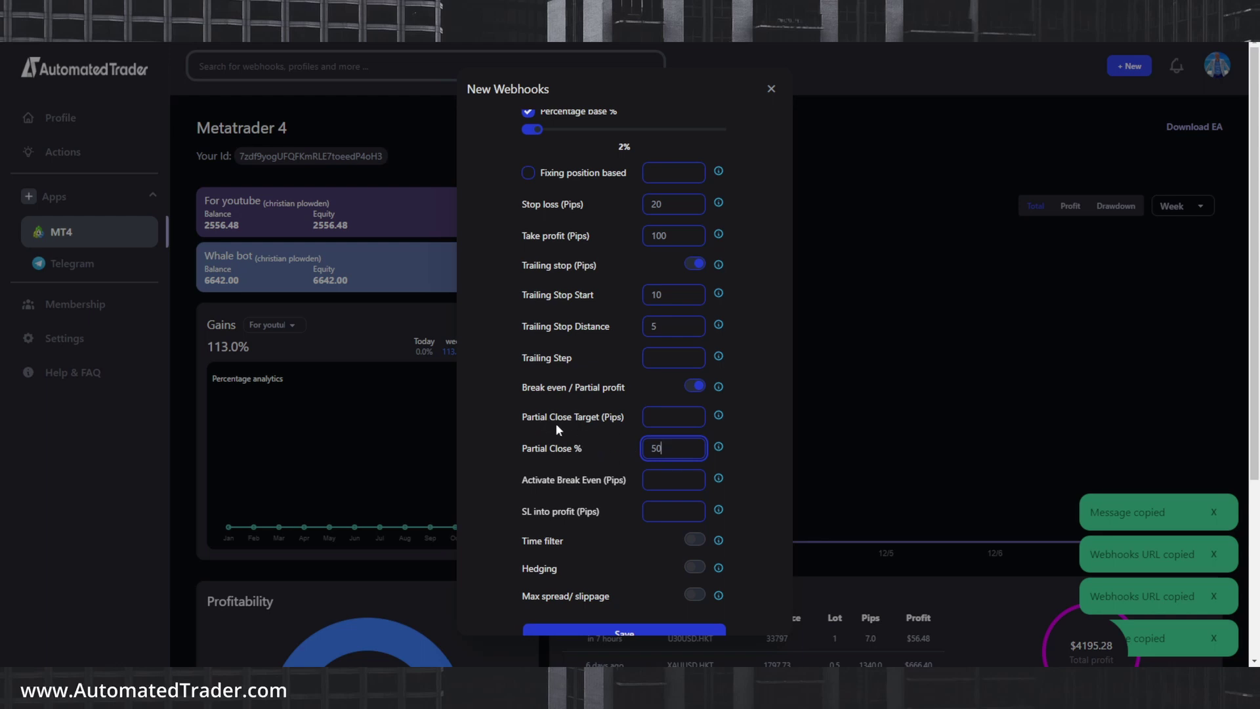
click(663, 480)
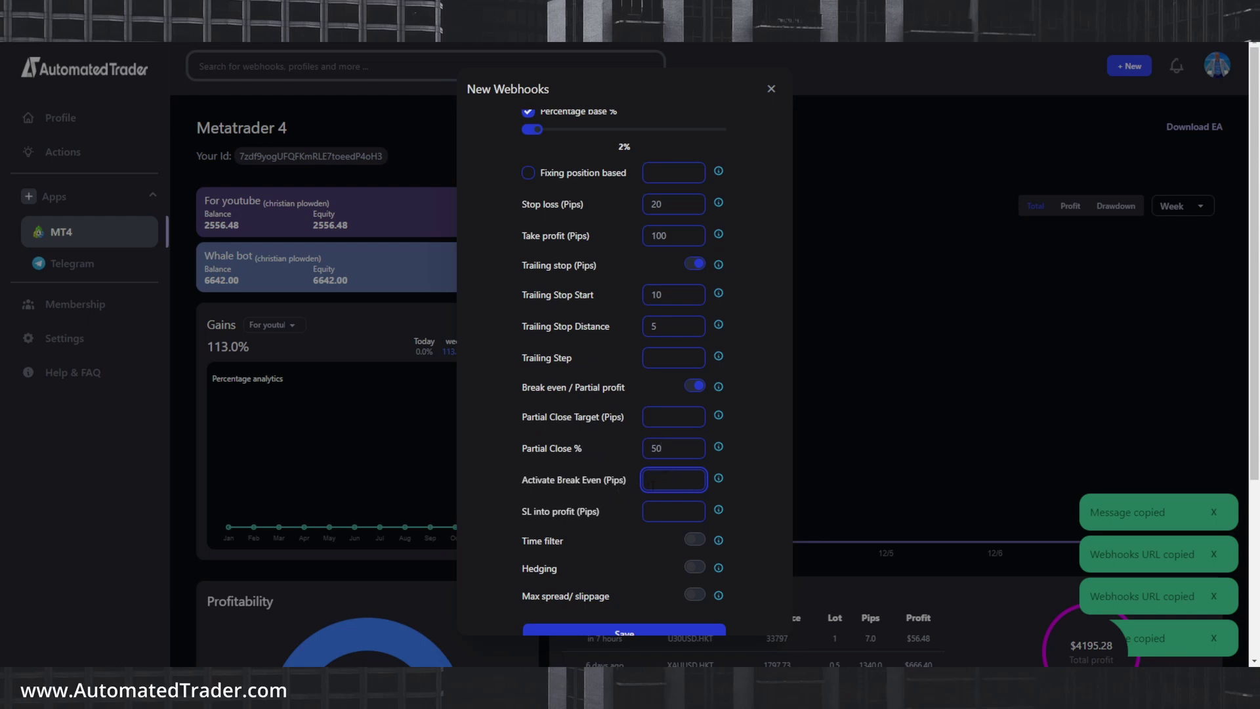
text(10)
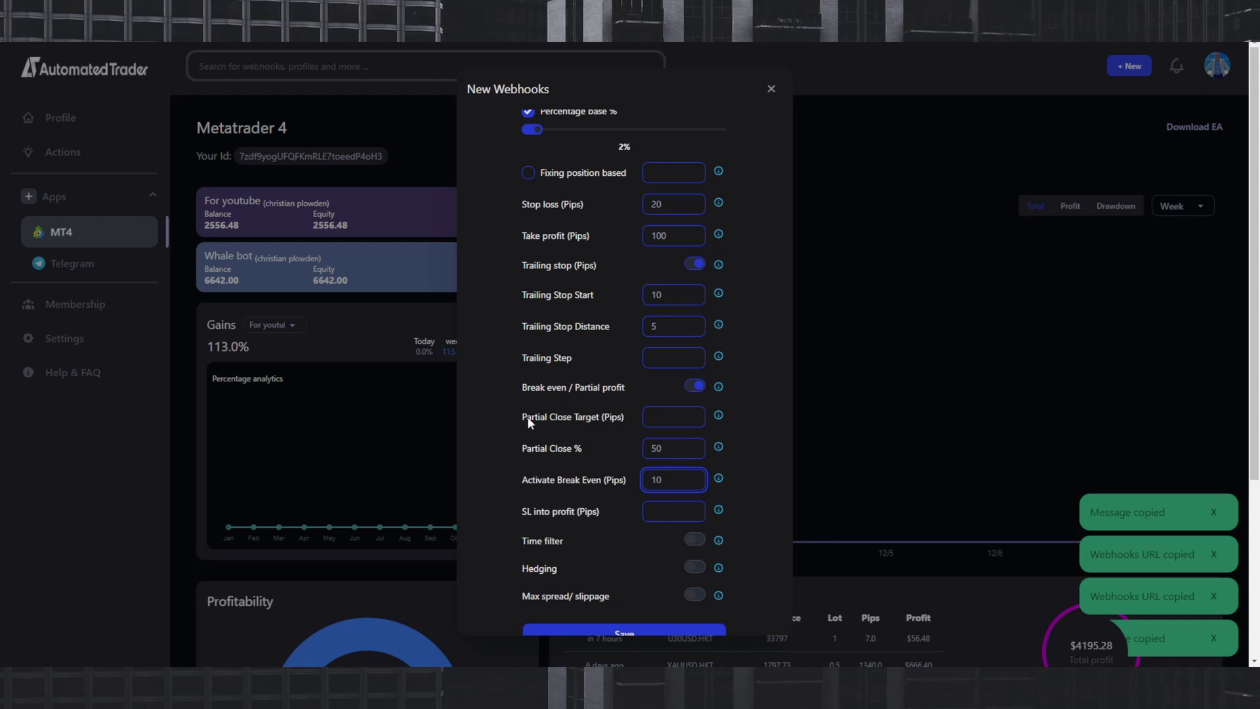
click(651, 418)
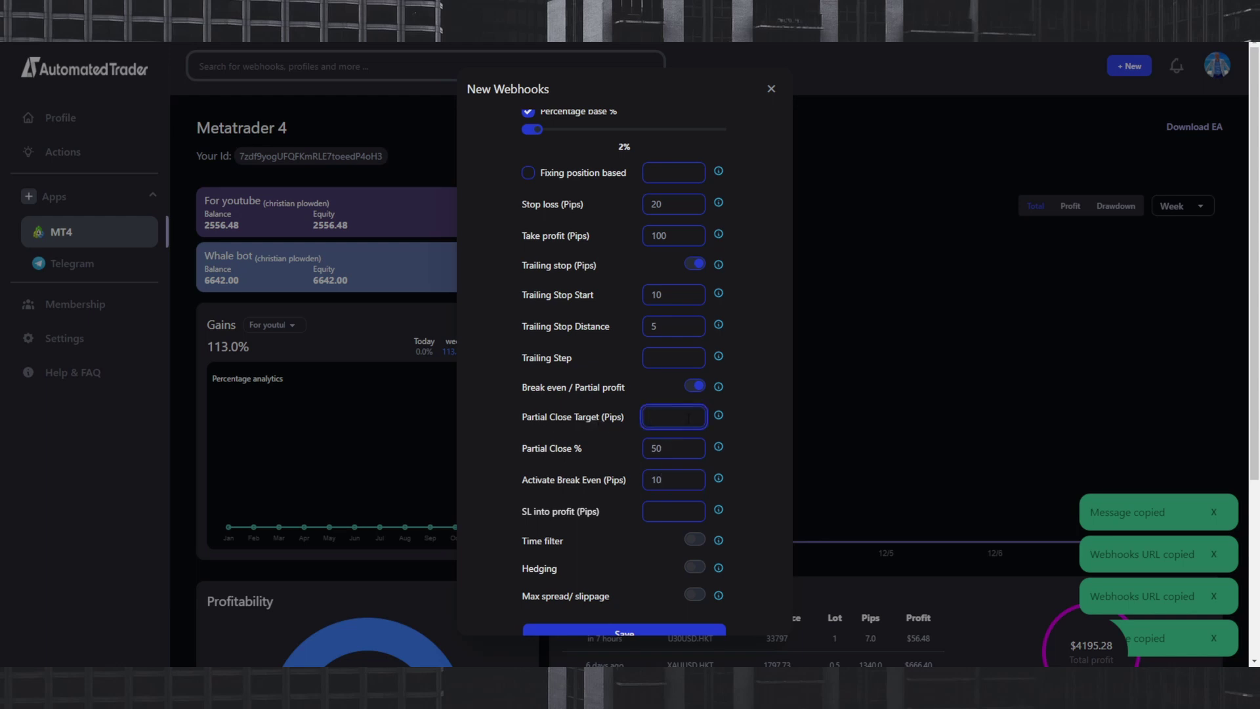
text(50)
click(596, 447)
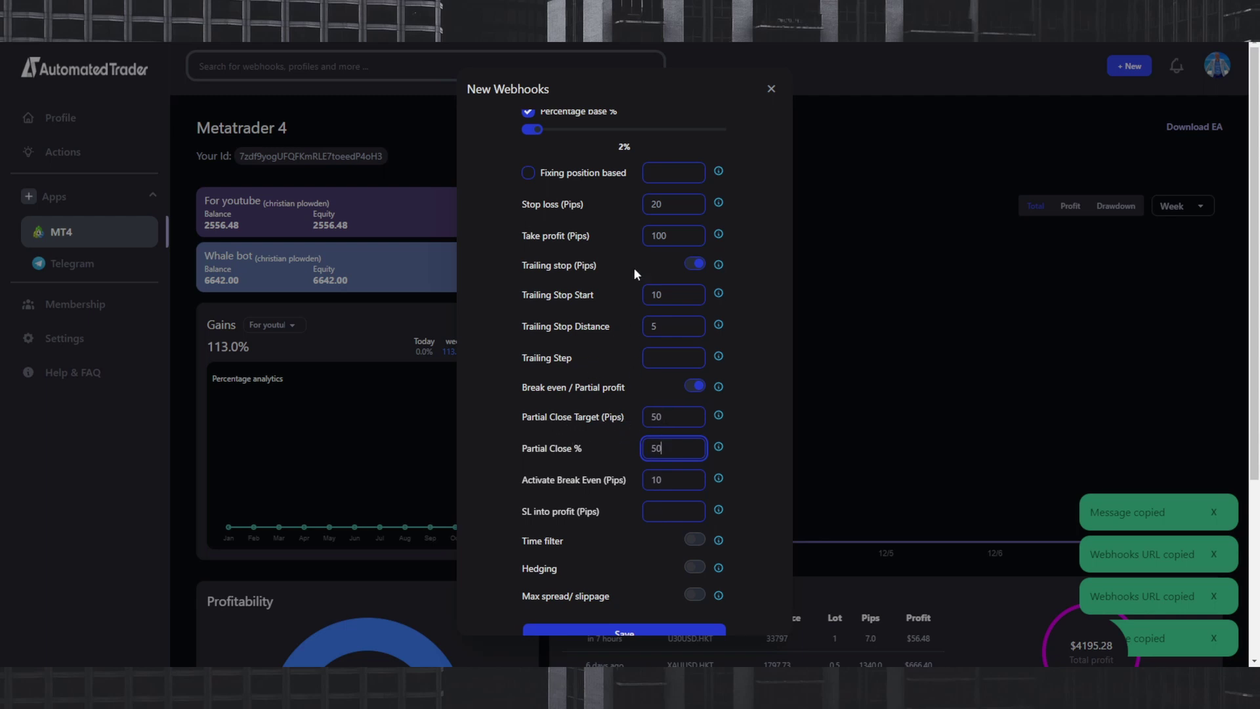
- Switch the trailing stop off and set SL into profit to 10
click(694, 264)
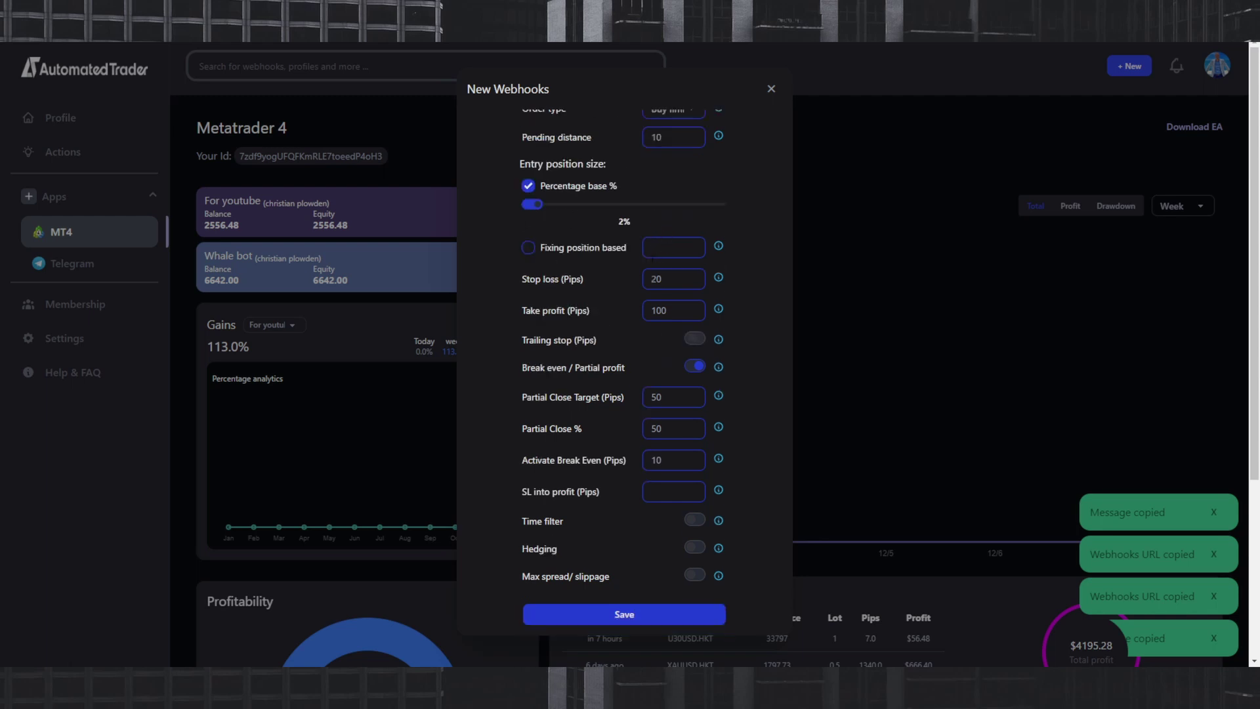
click(663, 398)
scroll(625, 421, up, 2)
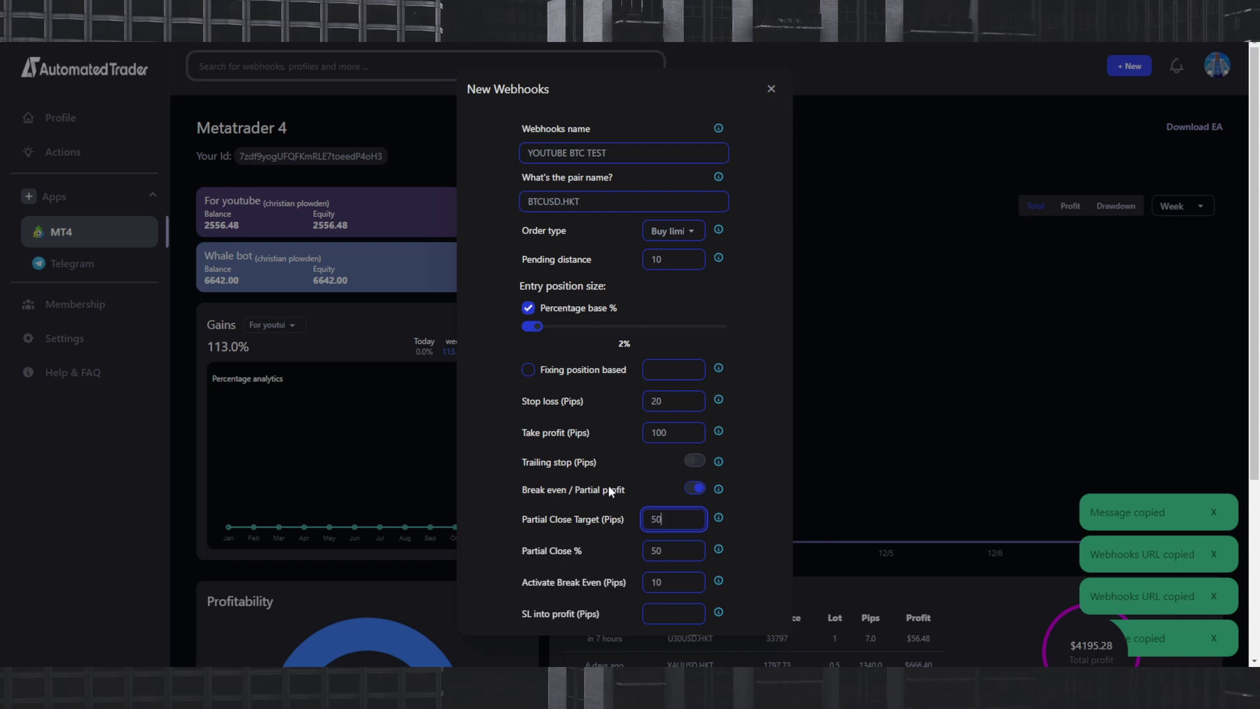
scroll(589, 487, down, 1)
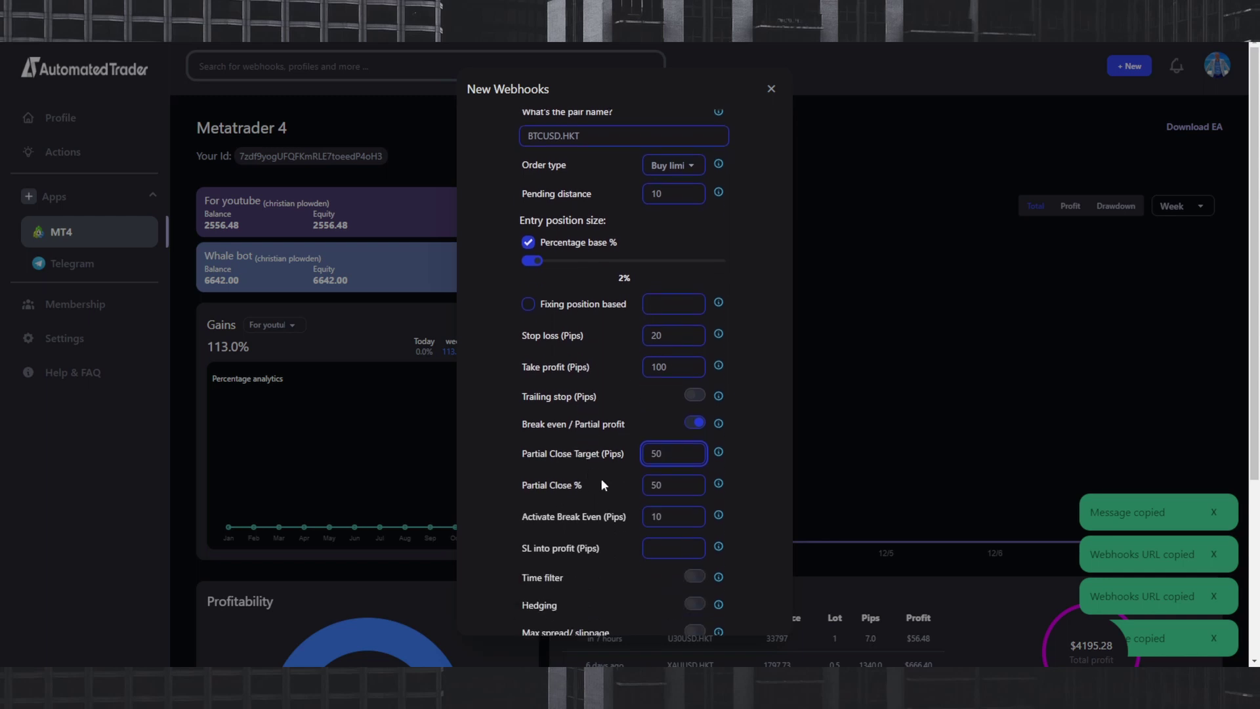
scroll(632, 517, down, 1)
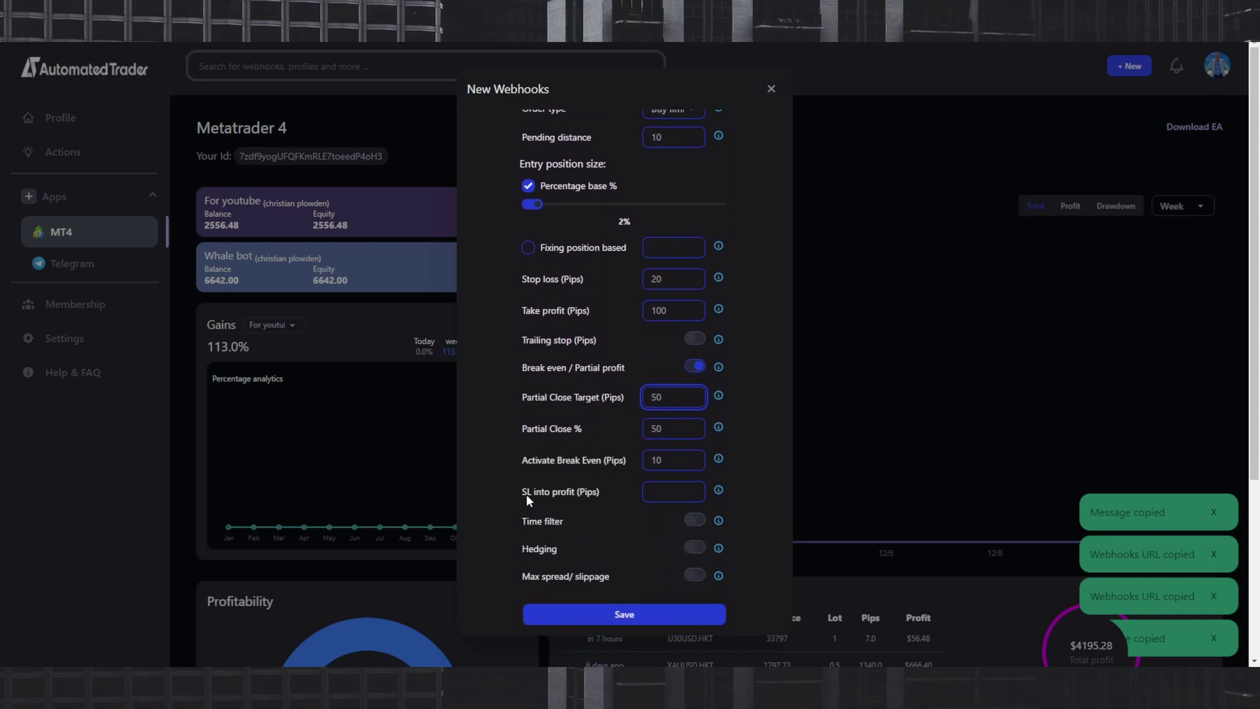
click(666, 492)
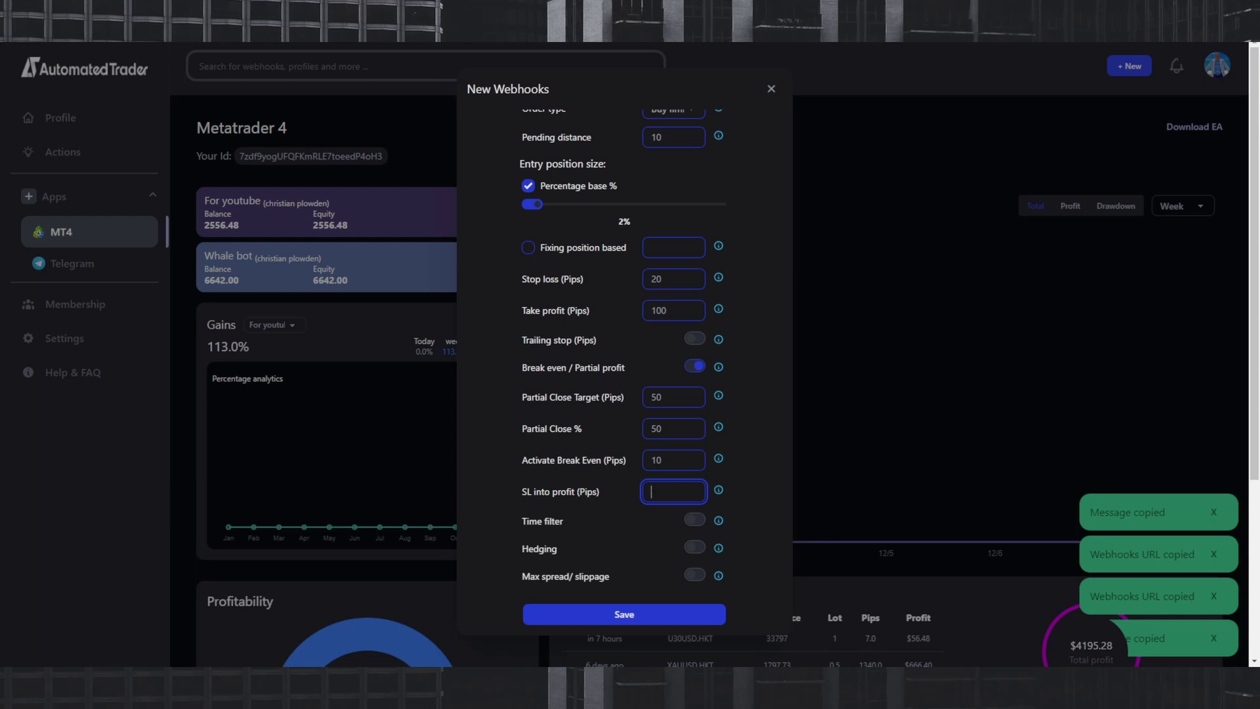
scroll(602, 399, up, 1)
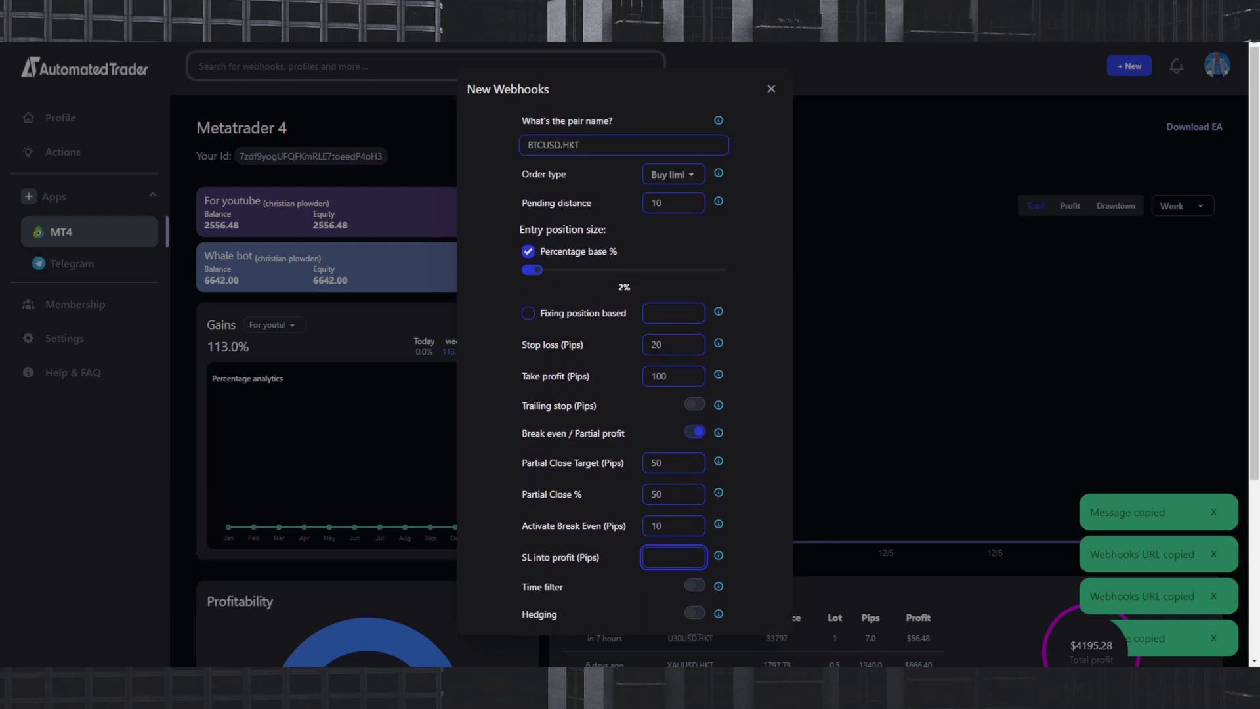
scroll(636, 509, down, 1)
scroll(636, 509, down, 1)
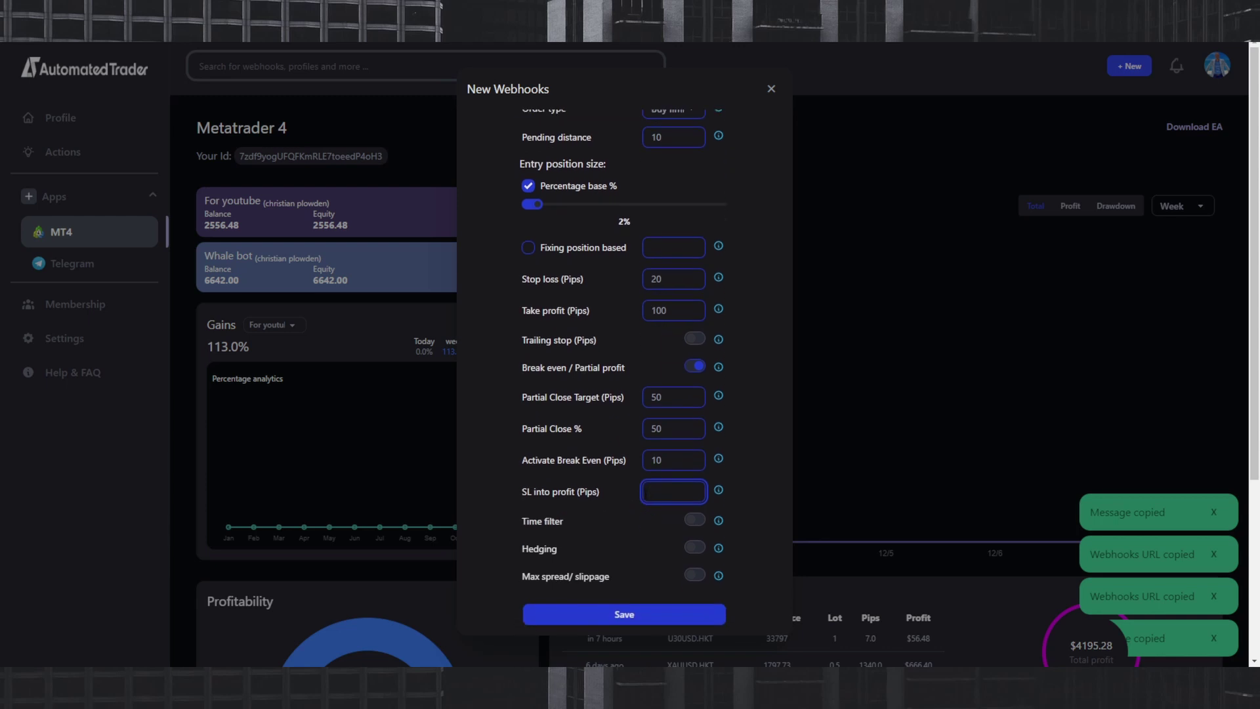
text(10)
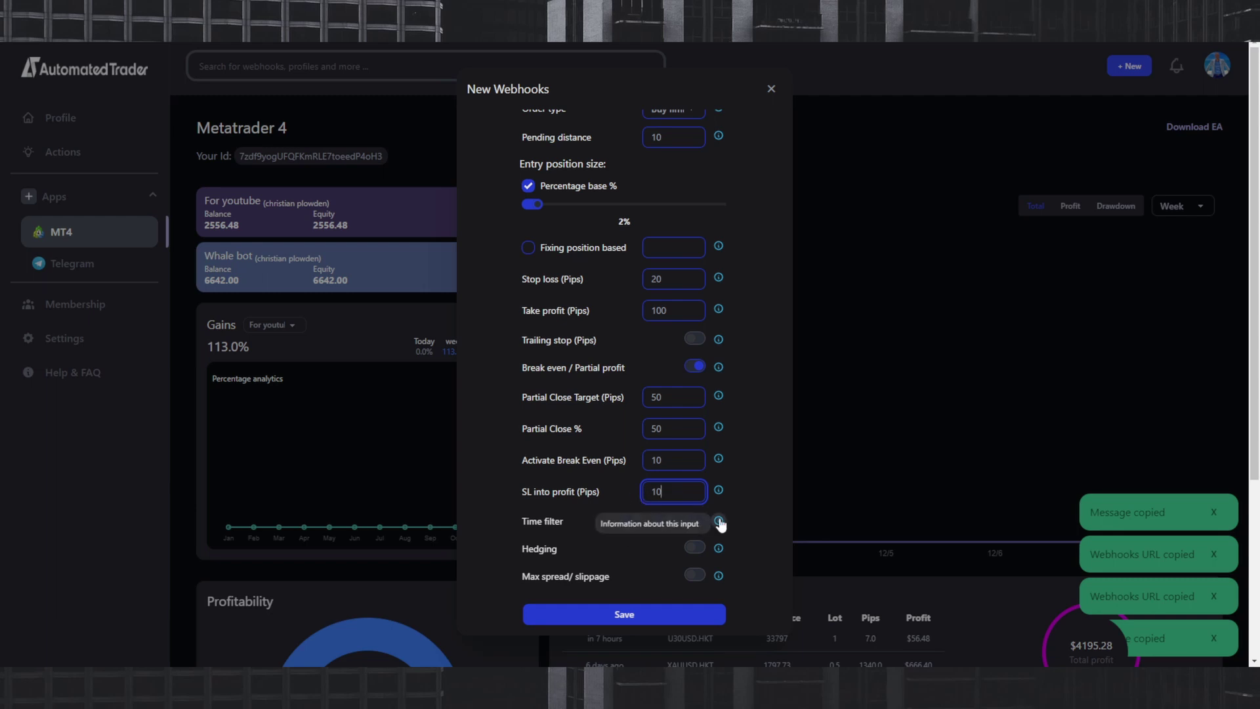
- Turn on the time filter and hedging, leaving Wednesday as the only trading day
click(694, 519)
scroll(591, 525, down, 2)
click(695, 488)
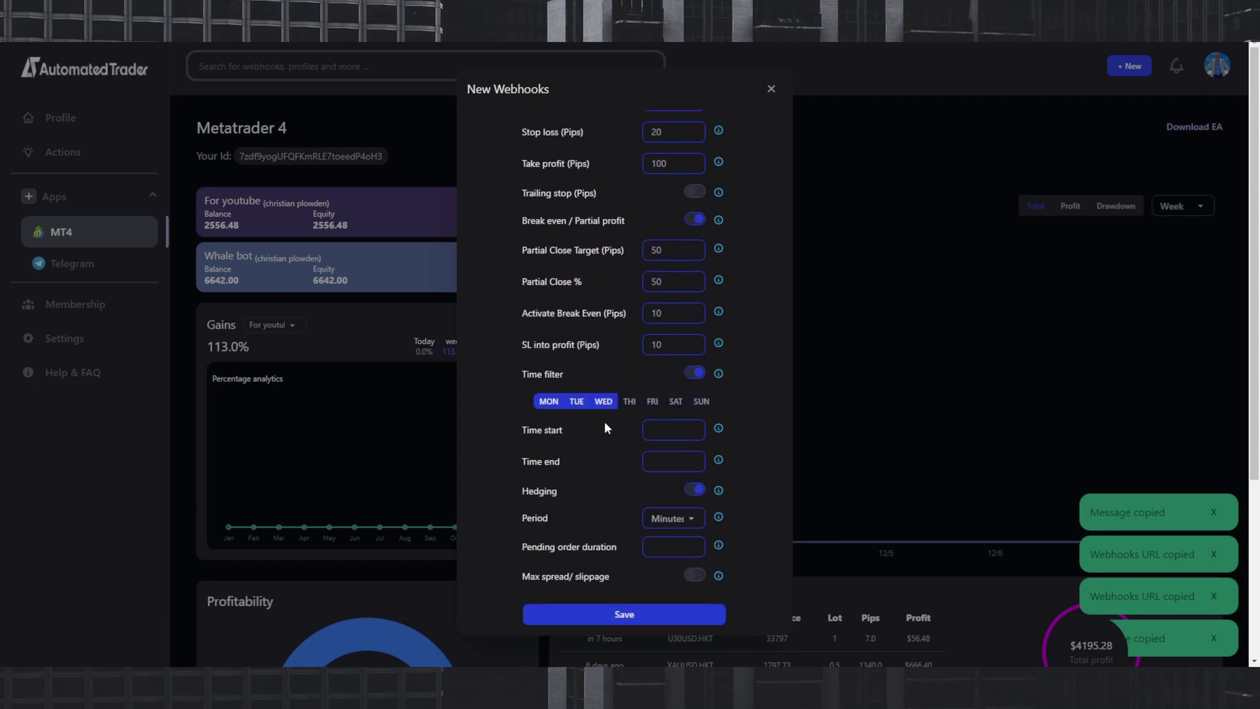
click(629, 401)
click(652, 401)
click(603, 403)
click(543, 403)
click(577, 410)
click(629, 402)
click(652, 402)
click(603, 402)
- Enter 12:00 as both the start and end time and switch hedging off
click(660, 426)
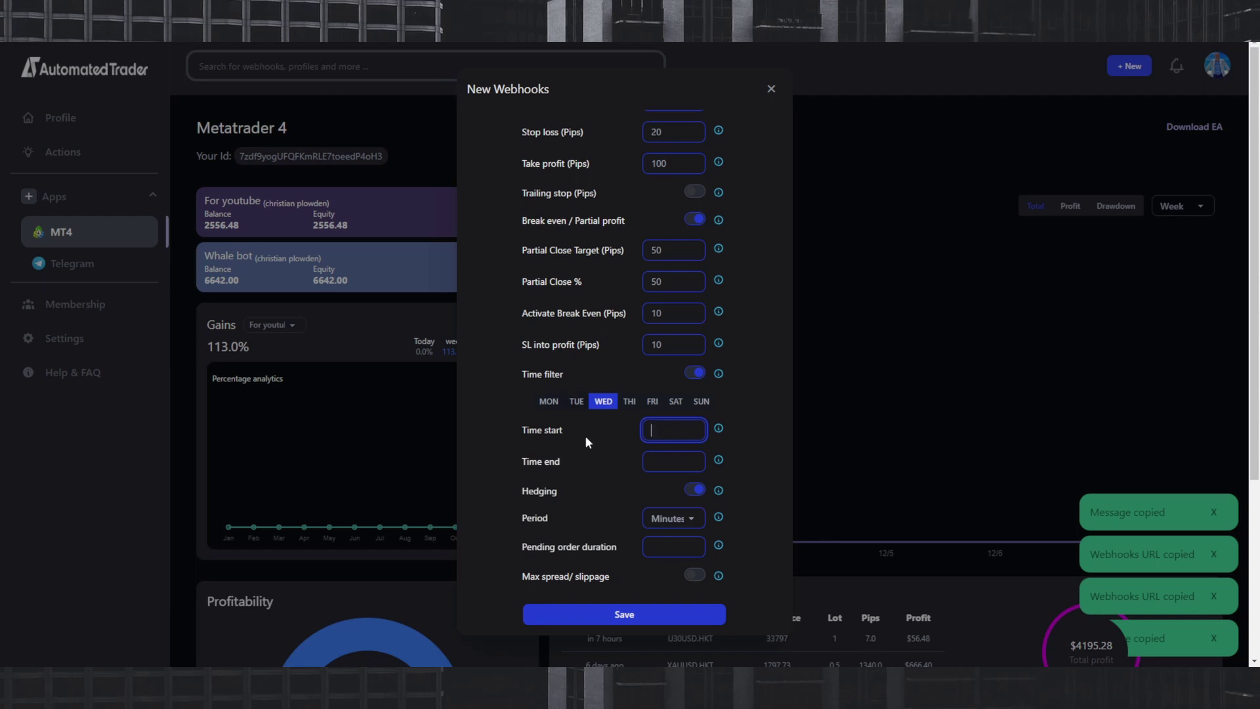
text(12:00)
click(670, 461)
text(12)
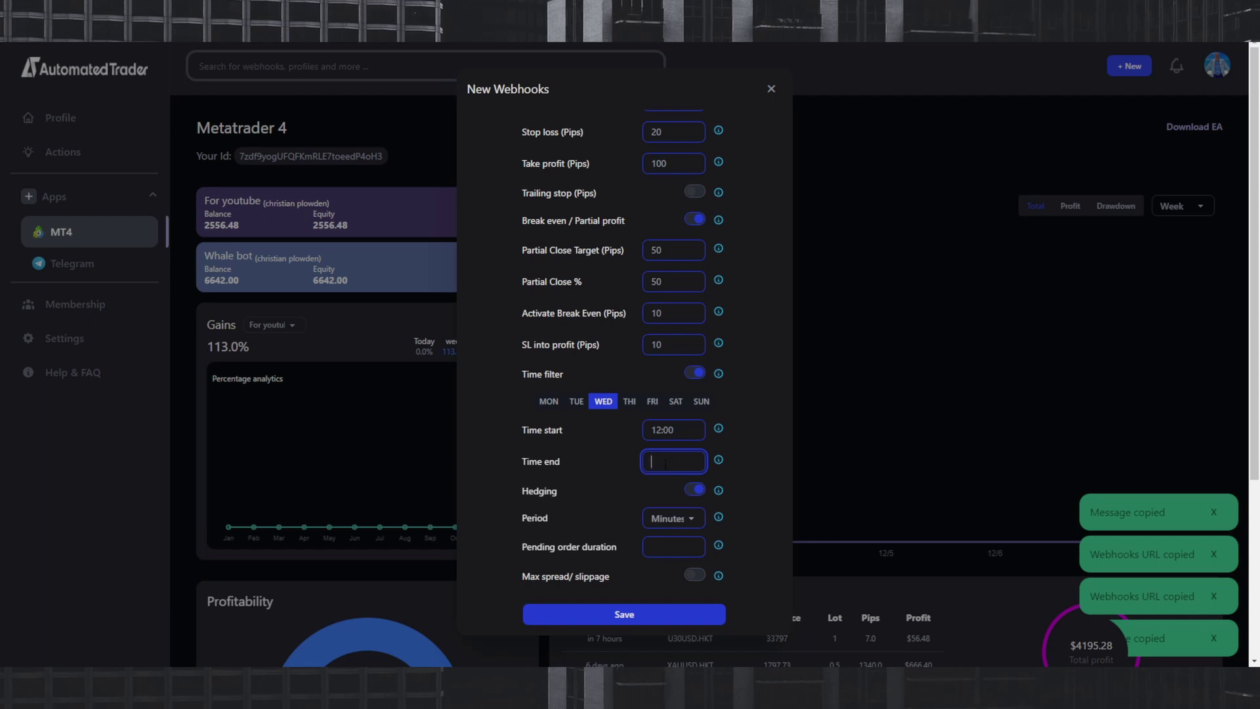
text(:00)
click(604, 491)
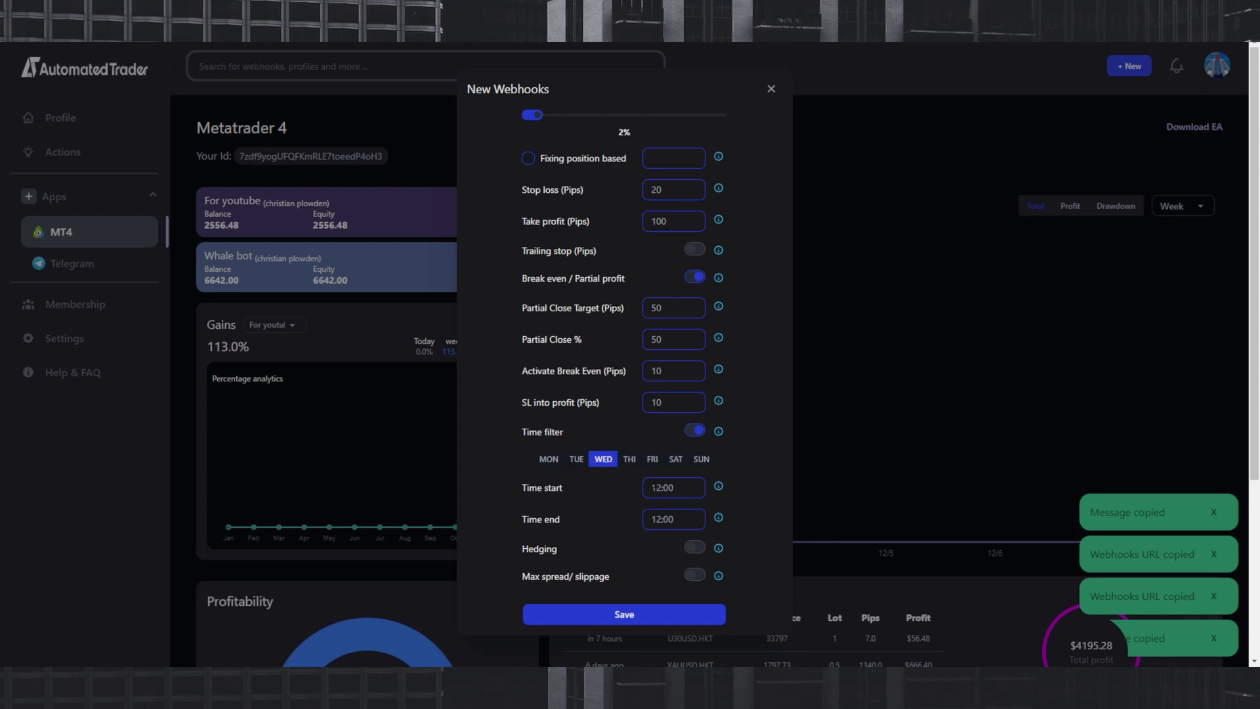
- Select Monday to Friday, set the window to 8:00–10:00, and switch hedging back on
click(576, 460)
click(549, 460)
click(629, 459)
click(652, 461)
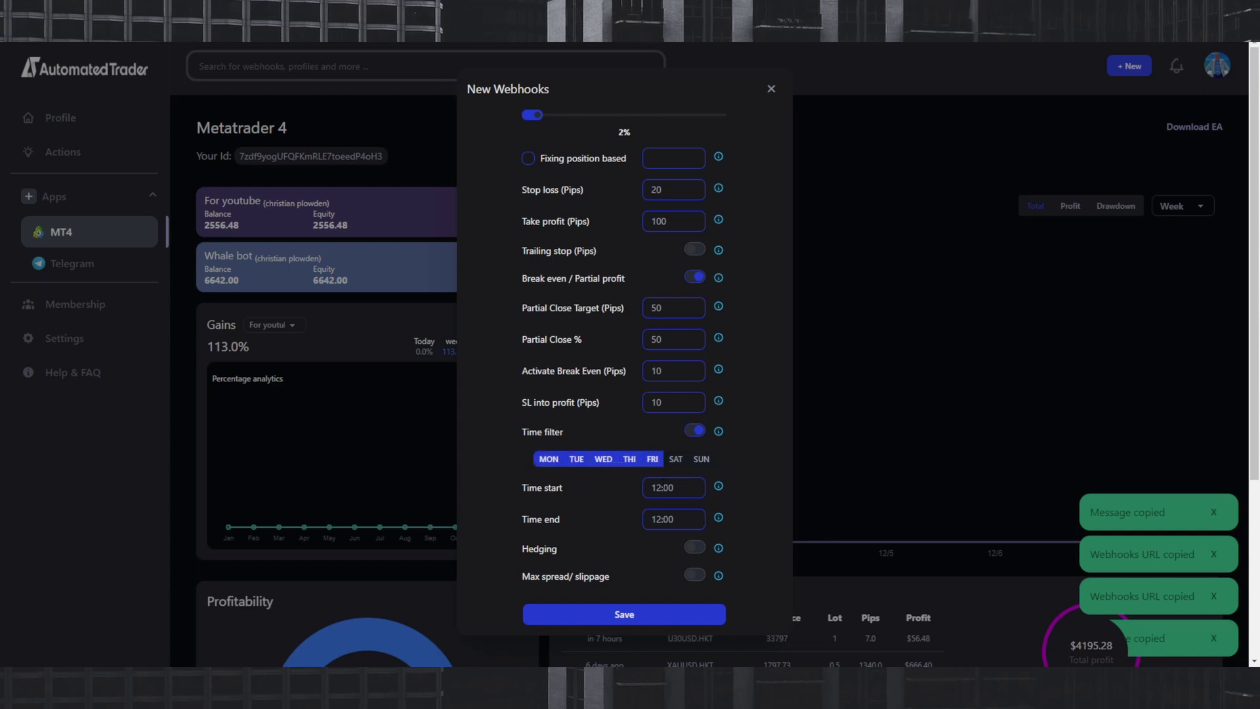
double_click(658, 488)
text(8:00)
click(673, 519)
click(694, 547)
click(671, 518)
click(610, 530)
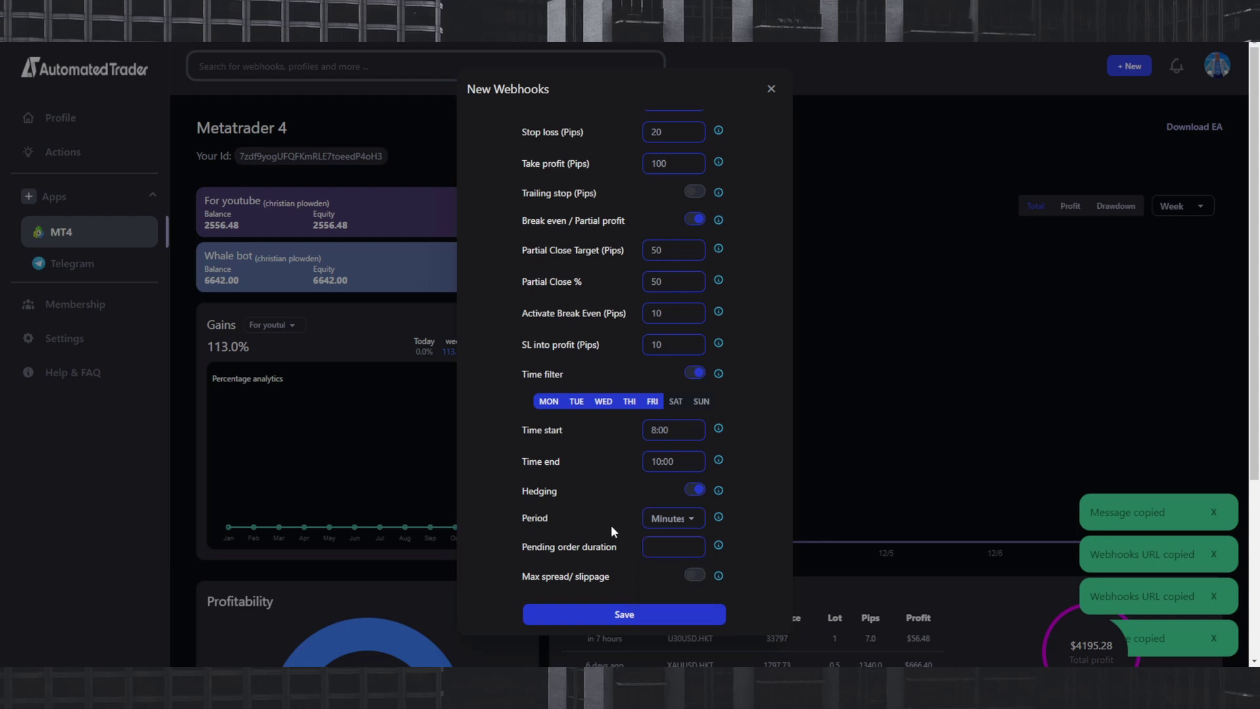
scroll(611, 525, up, 4)
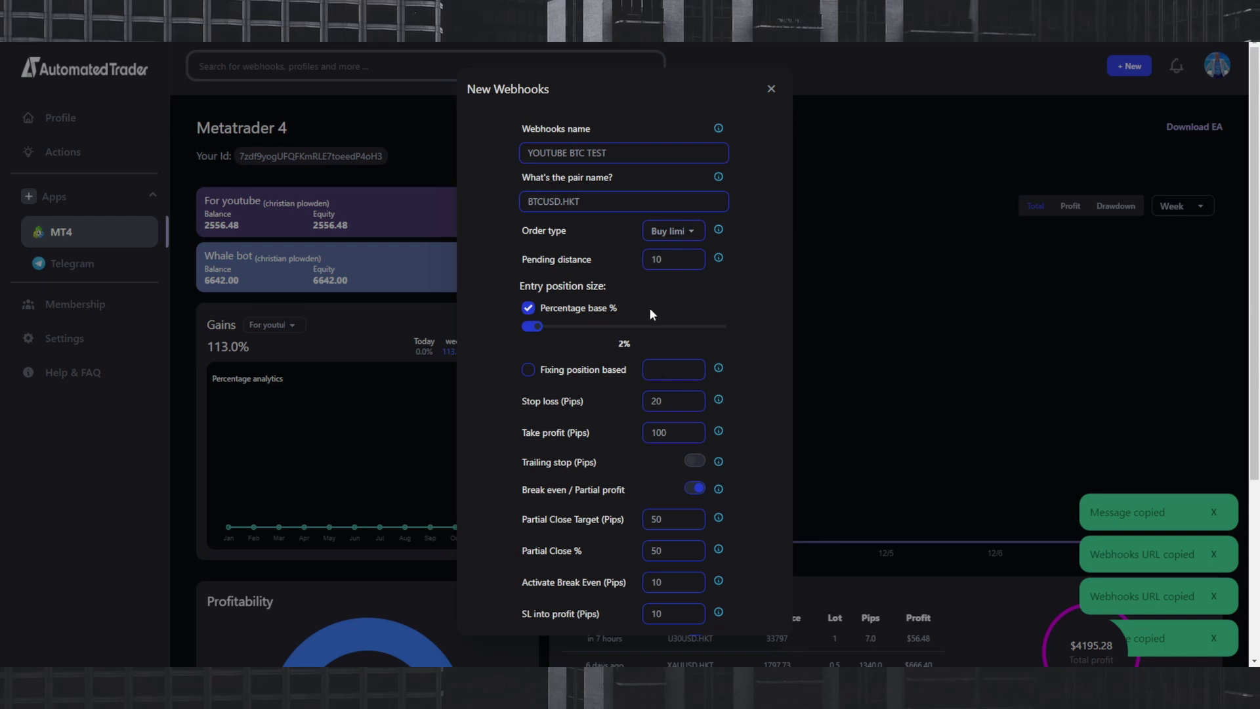
- Set a 10-minute pending order duration and switch on the max spread/slippage limits
scroll(650, 341, down, 4)
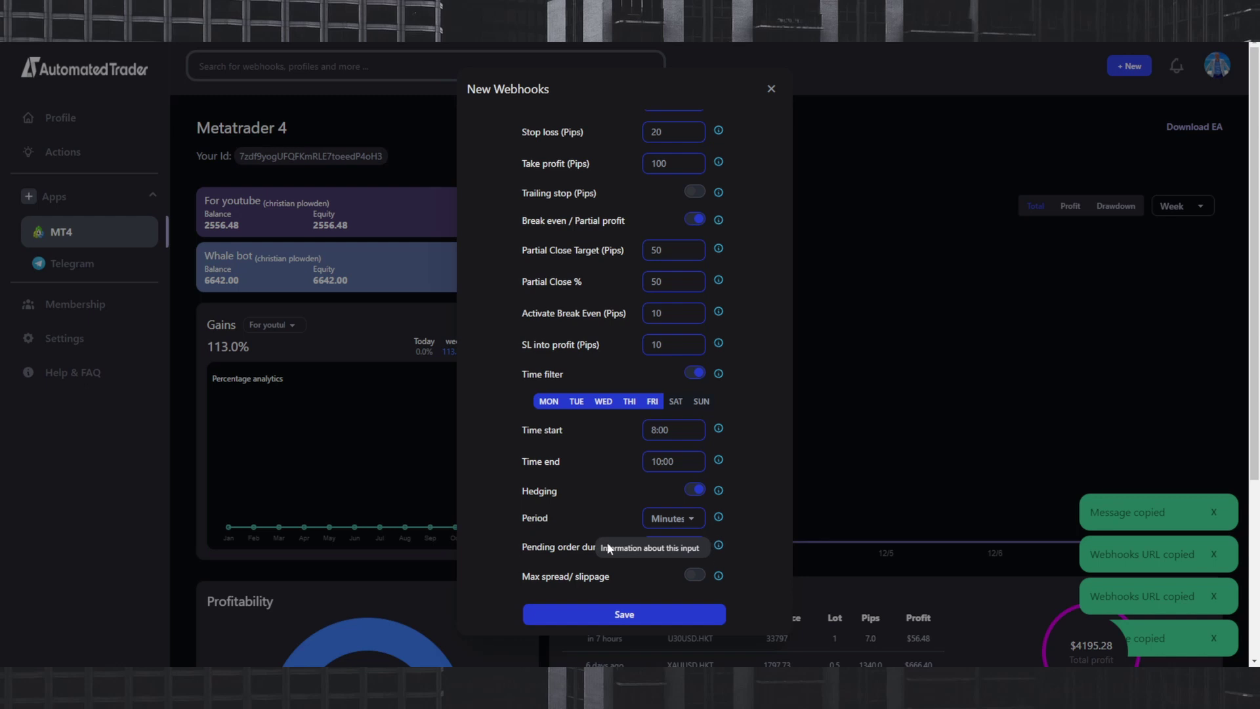
click(669, 547)
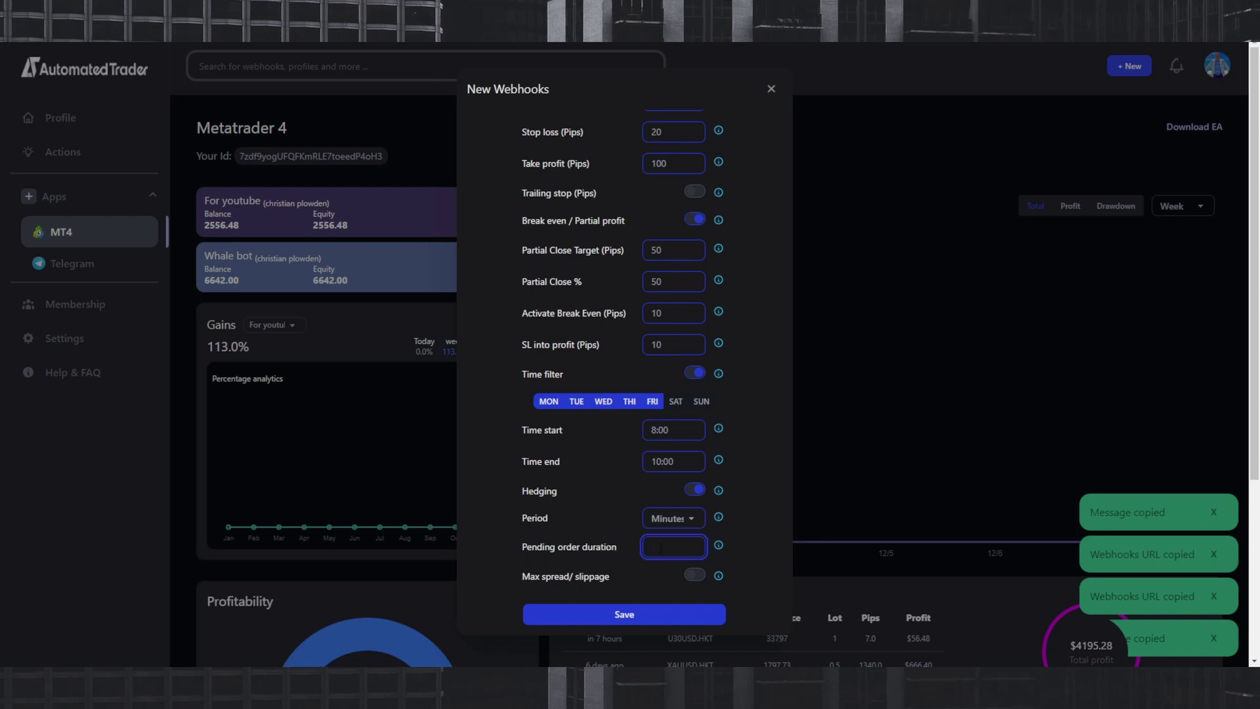
text(10)
scroll(642, 375, up, 5)
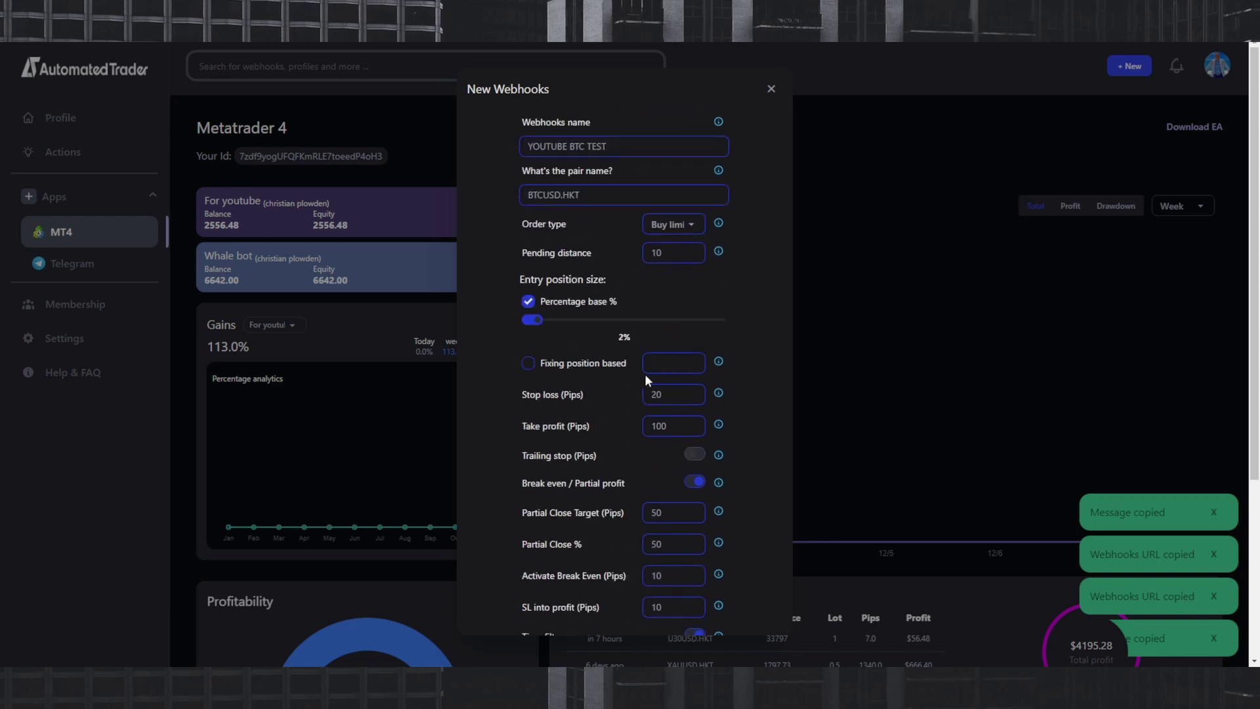
scroll(642, 298, down, 5)
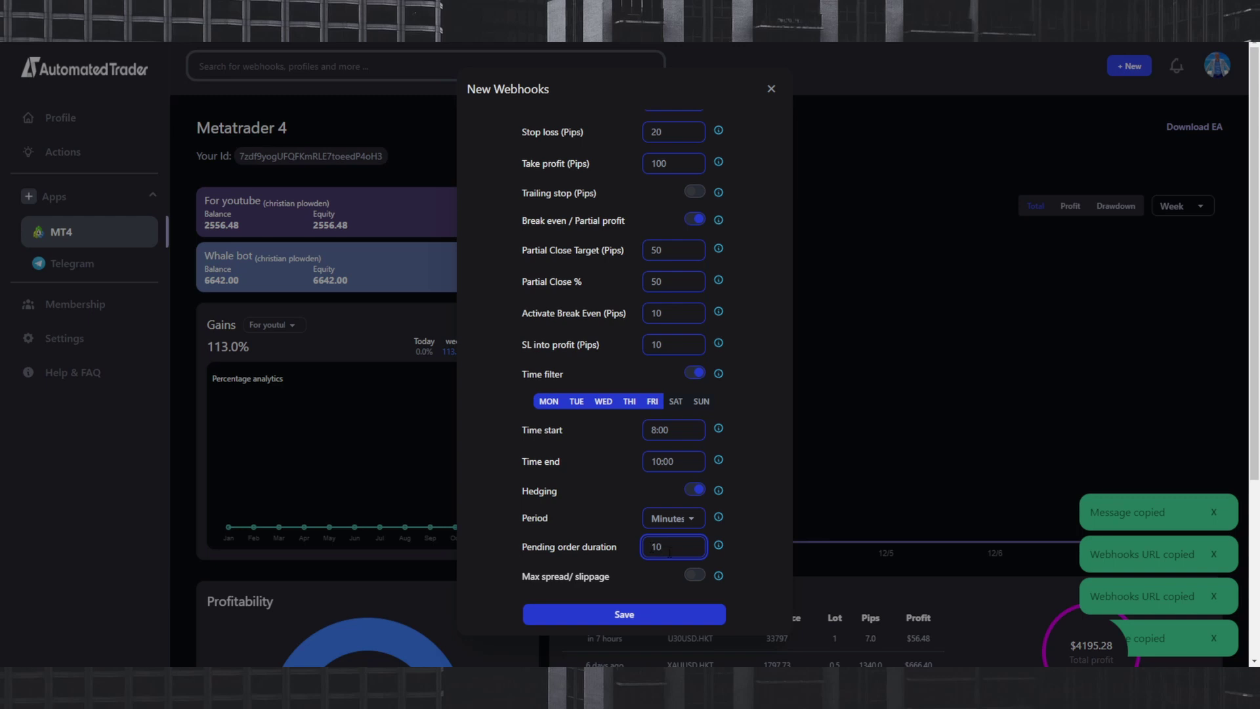
click(671, 518)
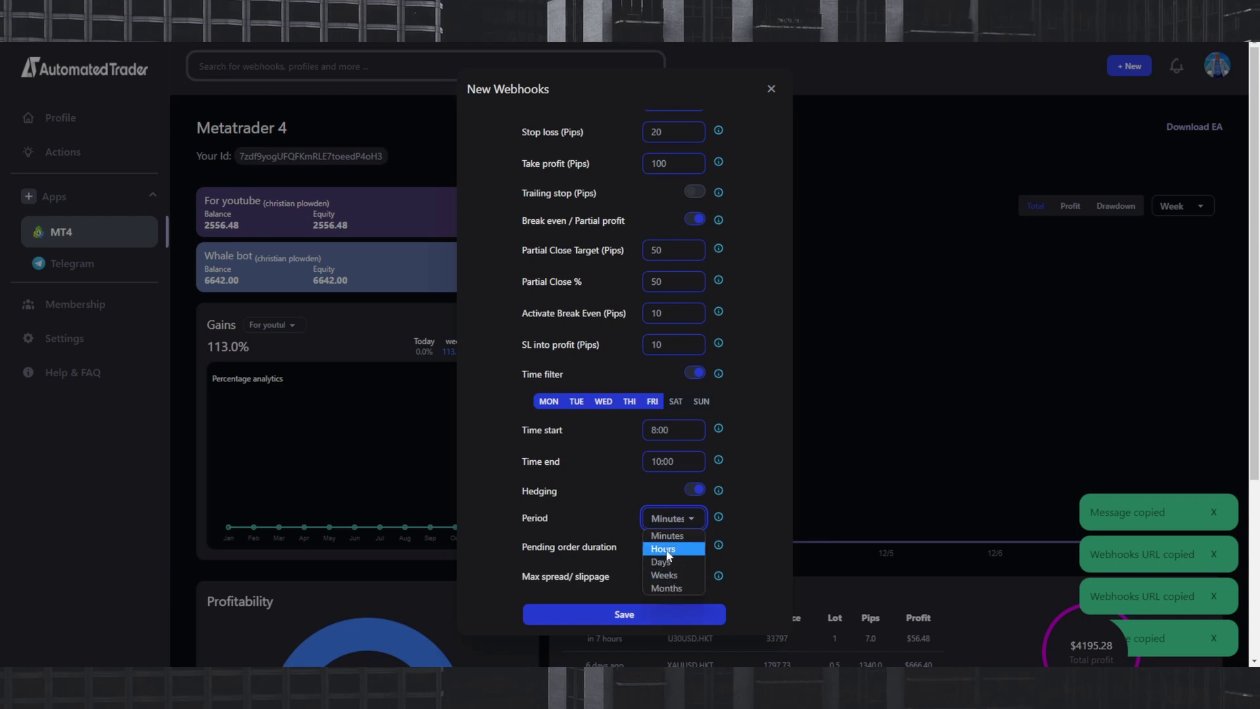
click(660, 535)
click(694, 574)
scroll(607, 577, down, 1)
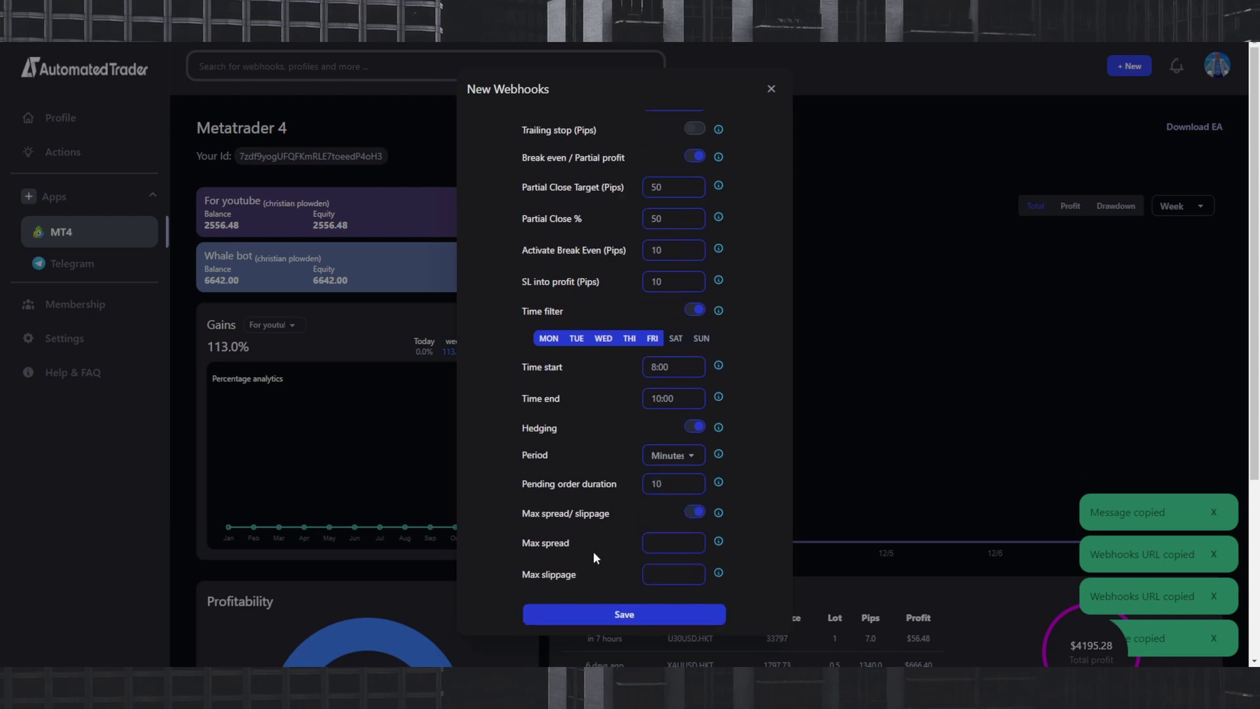
- Set max spread and max slippage to 10 each and save the webhook
click(663, 548)
text(10)
click(659, 578)
scroll(630, 394, up, 4)
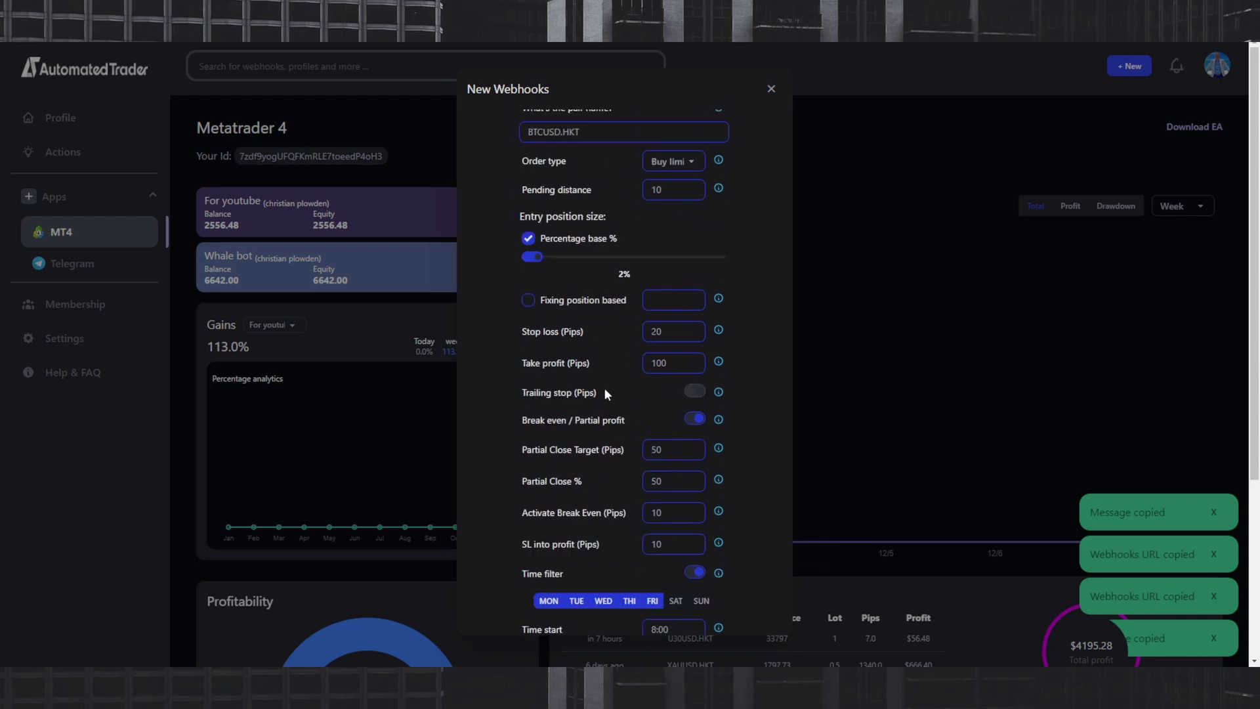
scroll(628, 416, down, 2)
scroll(616, 408, up, 3)
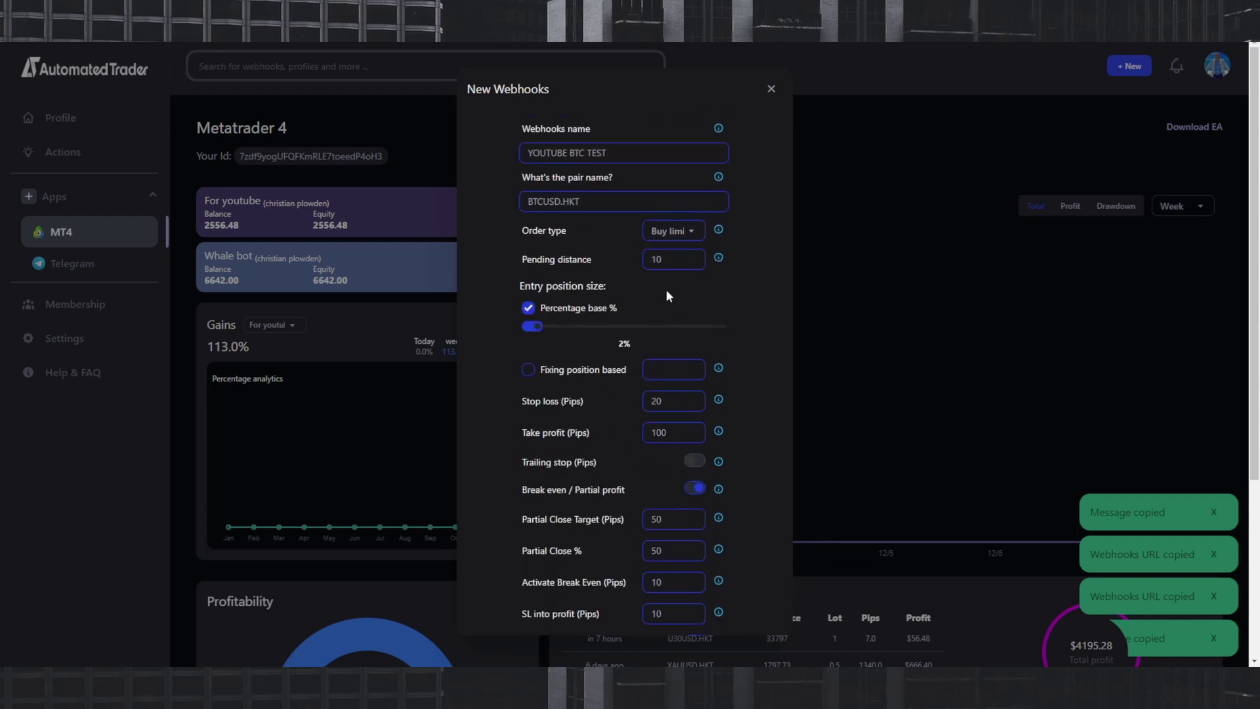
scroll(610, 495, down, 4)
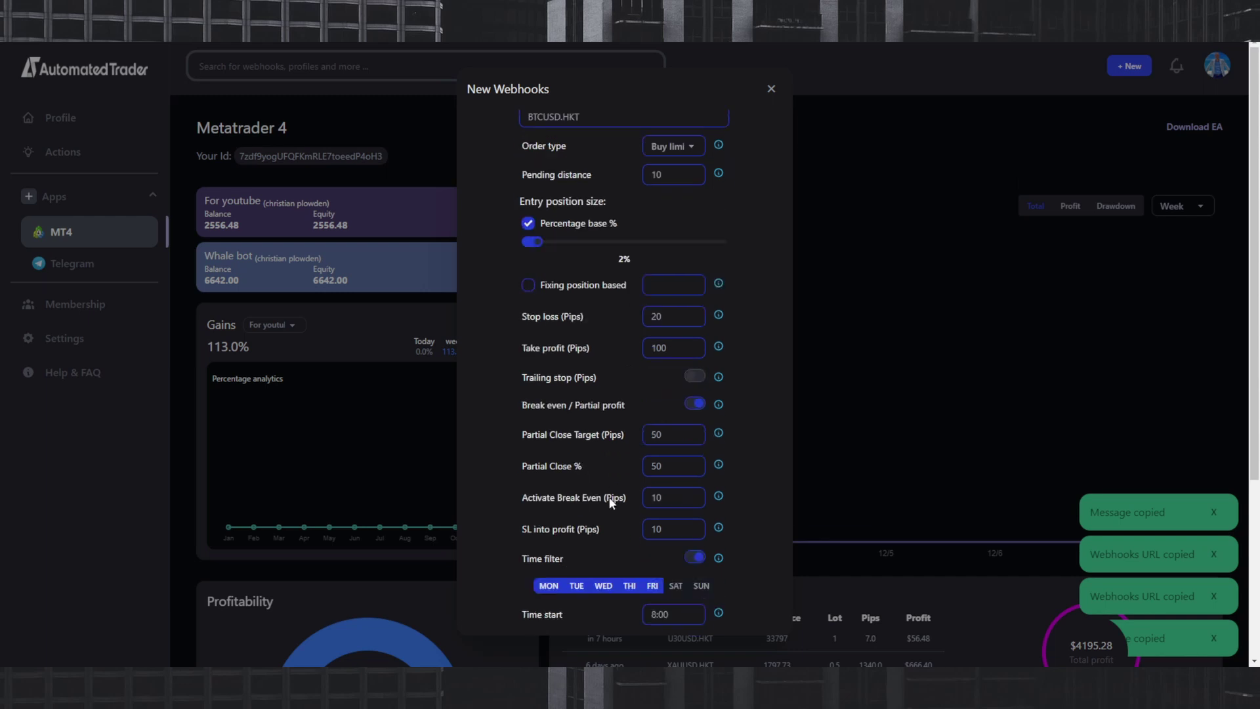
scroll(624, 512, down, 1)
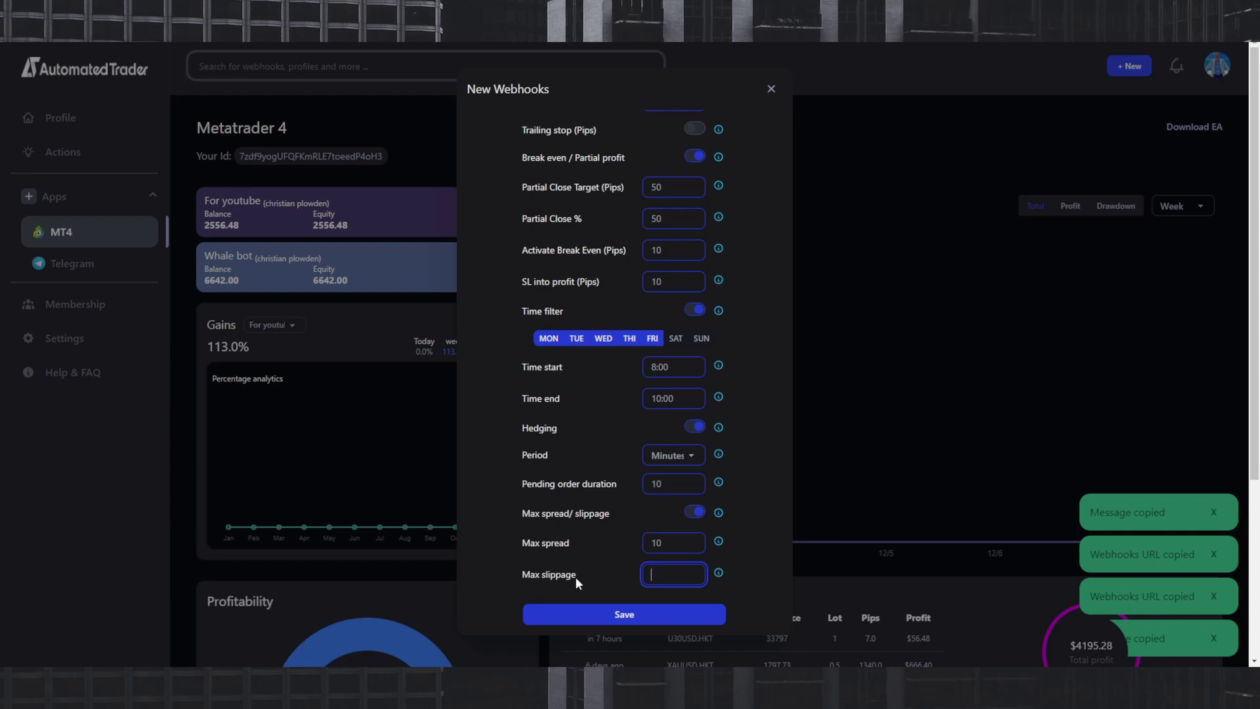
scroll(637, 529, up, 5)
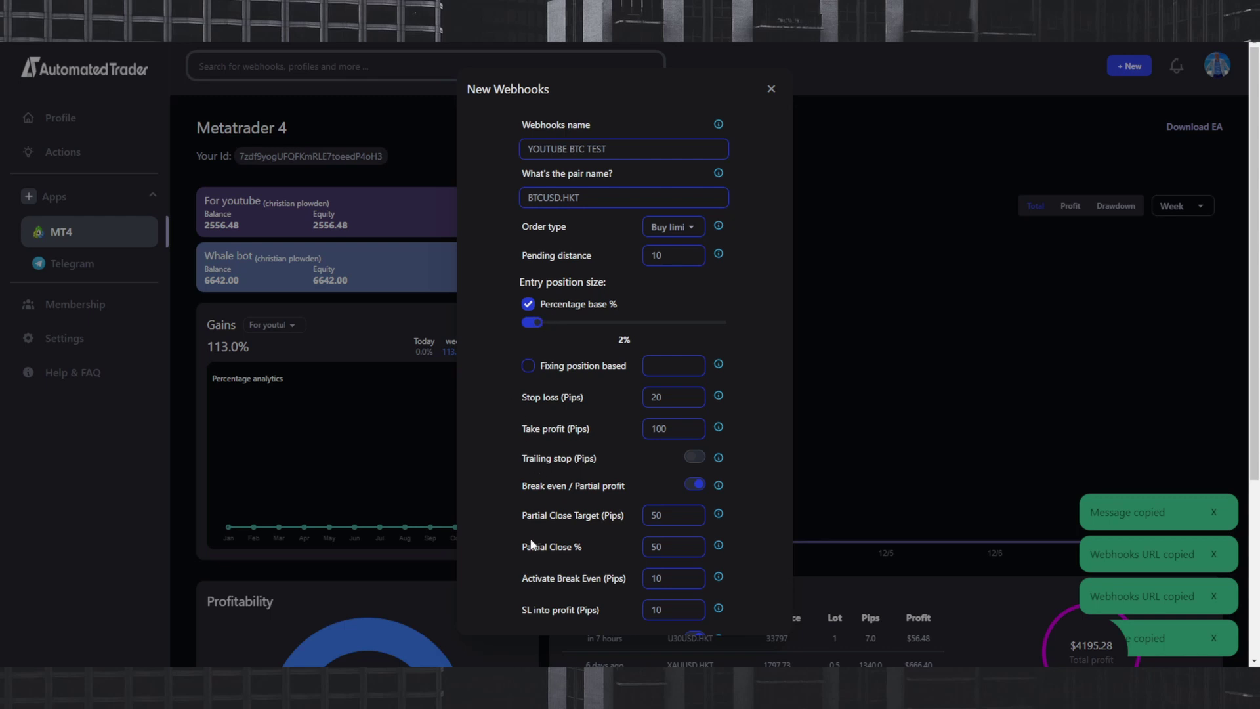
scroll(589, 407, down, 5)
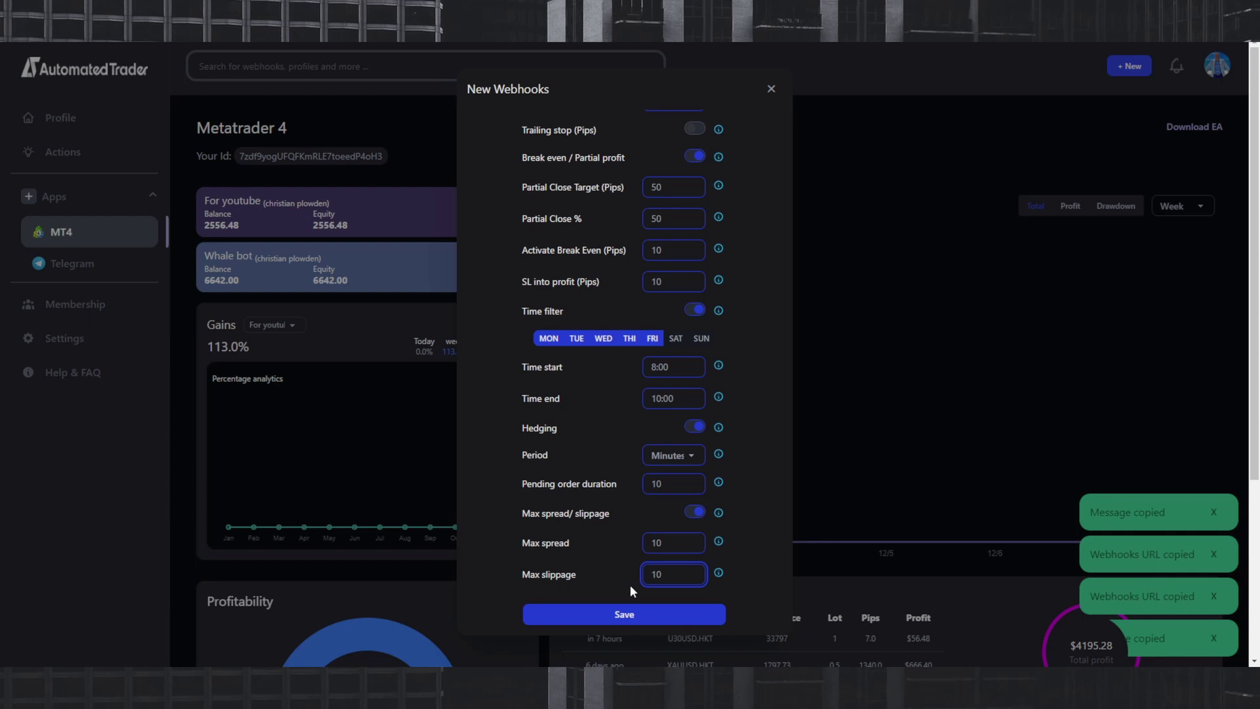
click(629, 615)
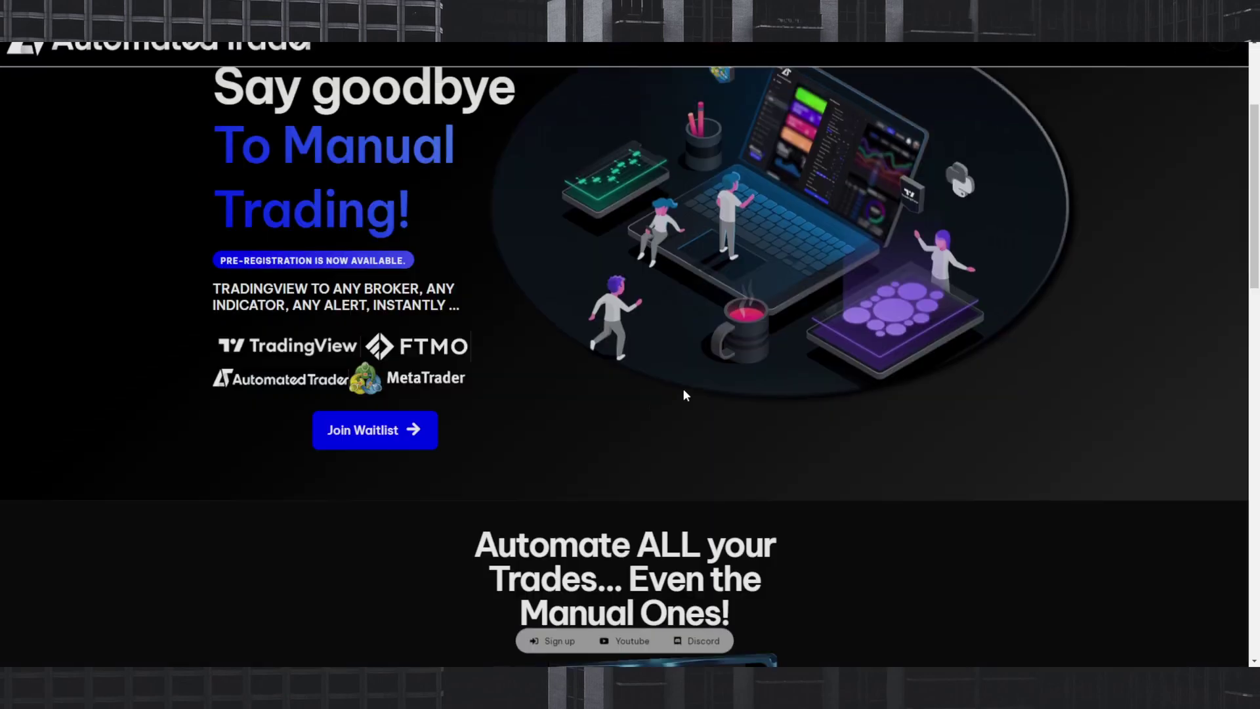
- Scroll up in the TradingView window to show the BTCUSD 3m chart with the active Youtube btc alert
scroll(659, 415, up, 3)
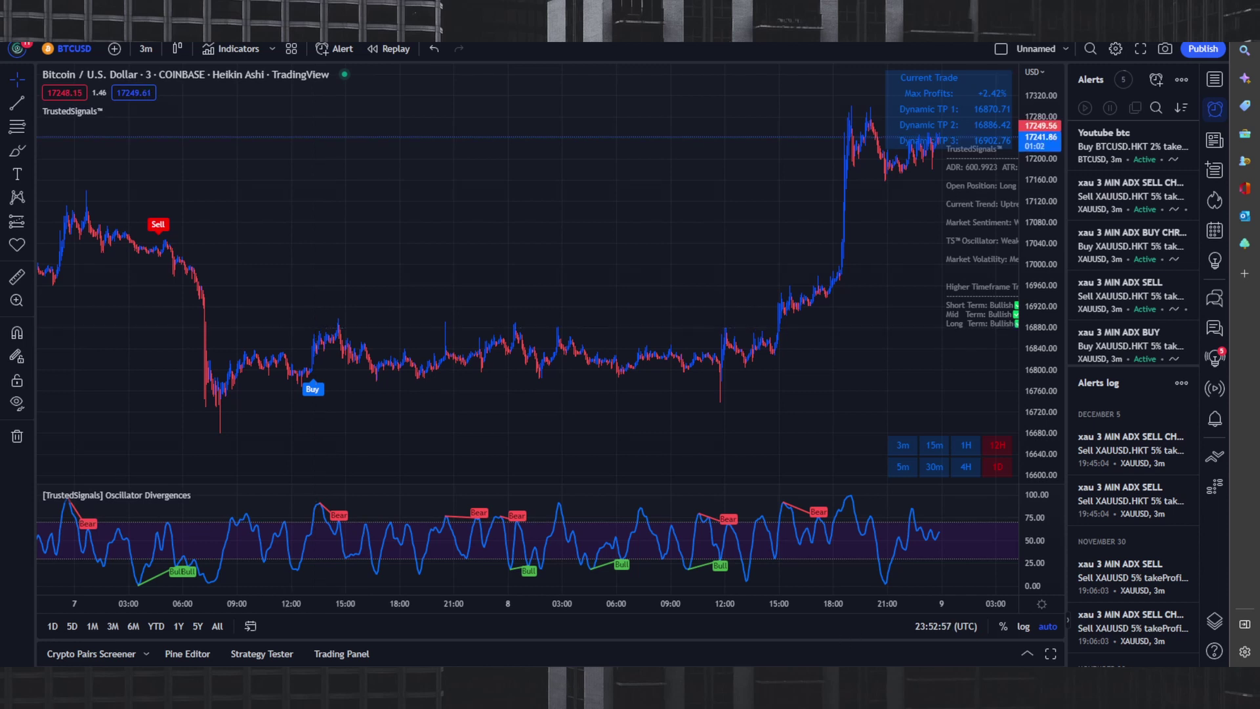
- Bring the MetaTrader 4 window forward from the taskbar
click(770, 589)
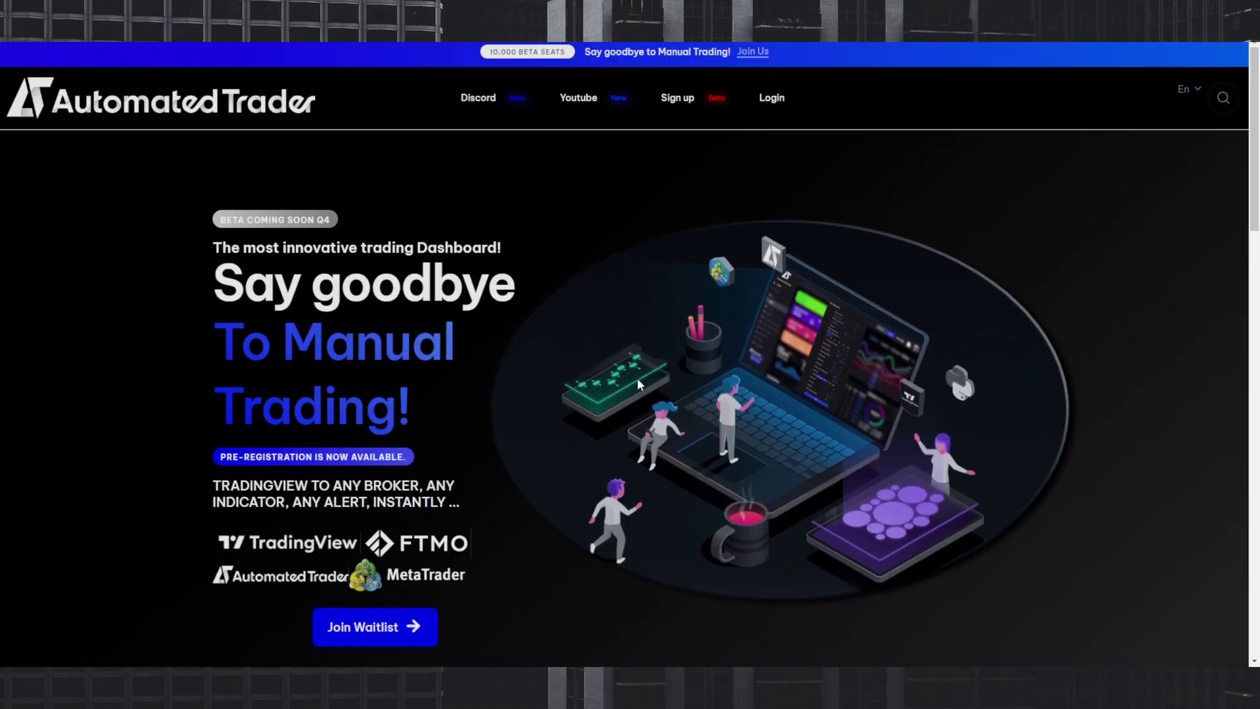
- Scroll through the Automated Trader homepage and return to the 'Say goodbye To Manual Trading!' headline
scroll(596, 460, down, 1)
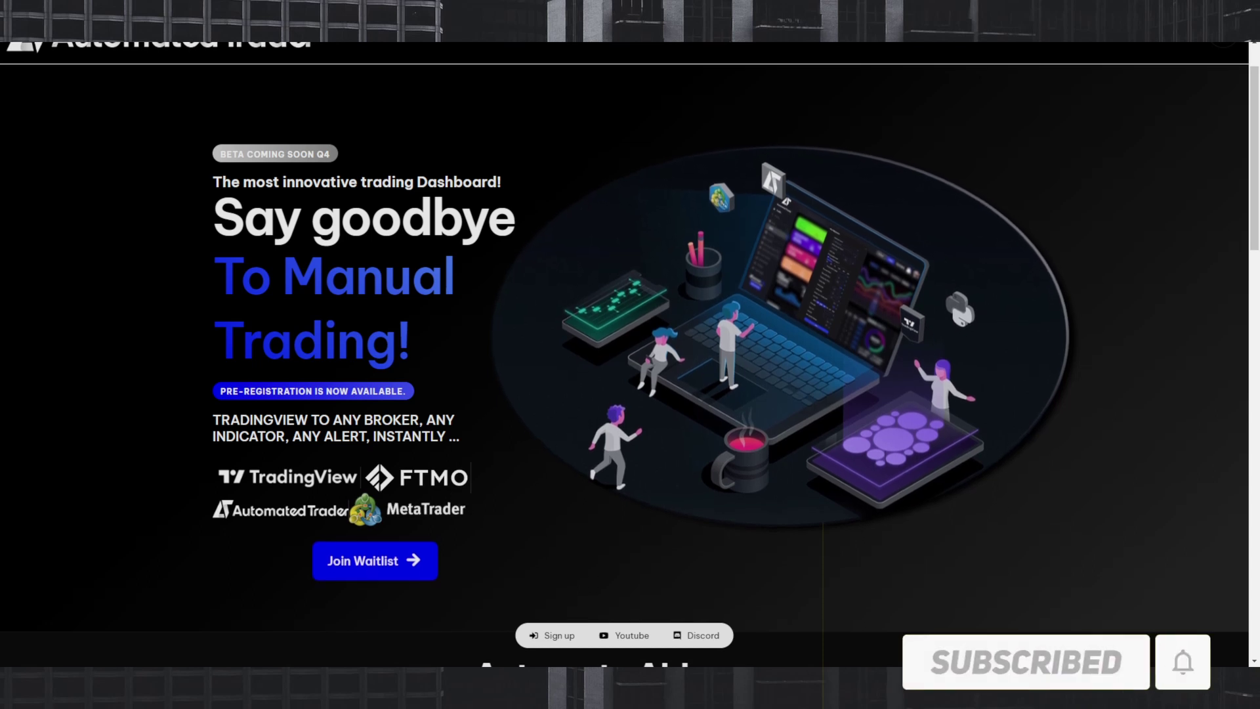
scroll(389, 415, up, 1)
scroll(372, 486, down, 3)
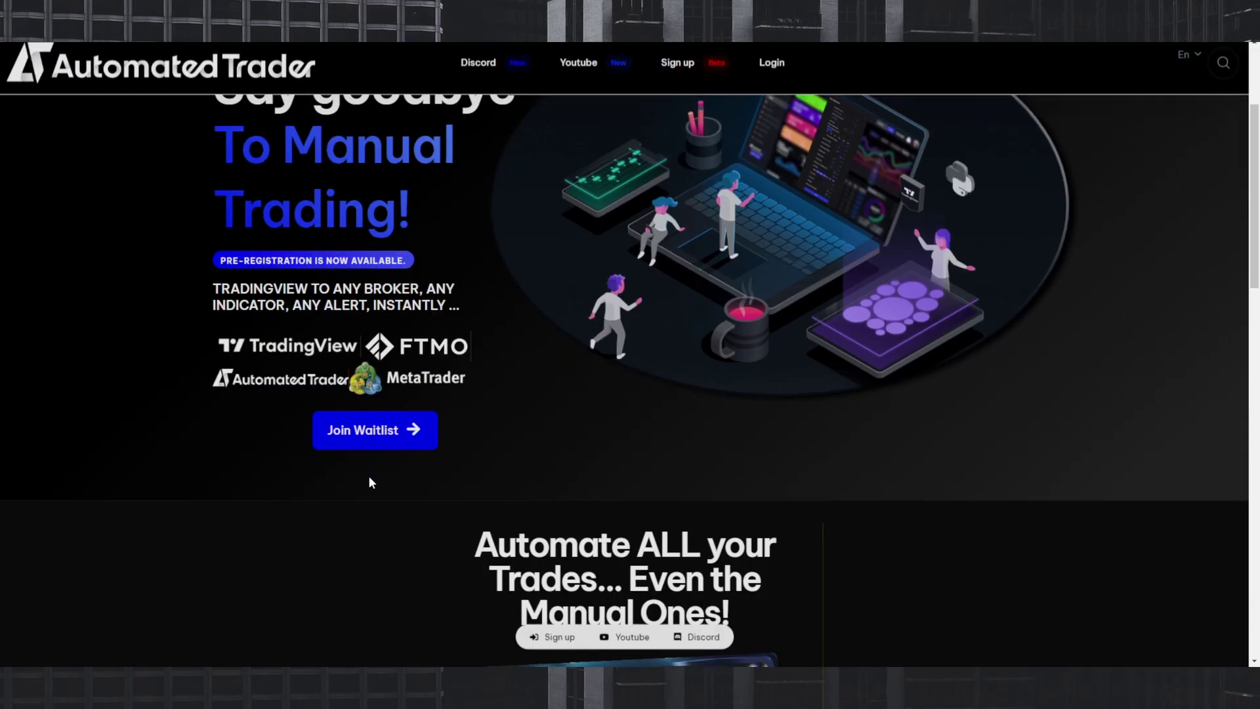
scroll(412, 427, up, 3)
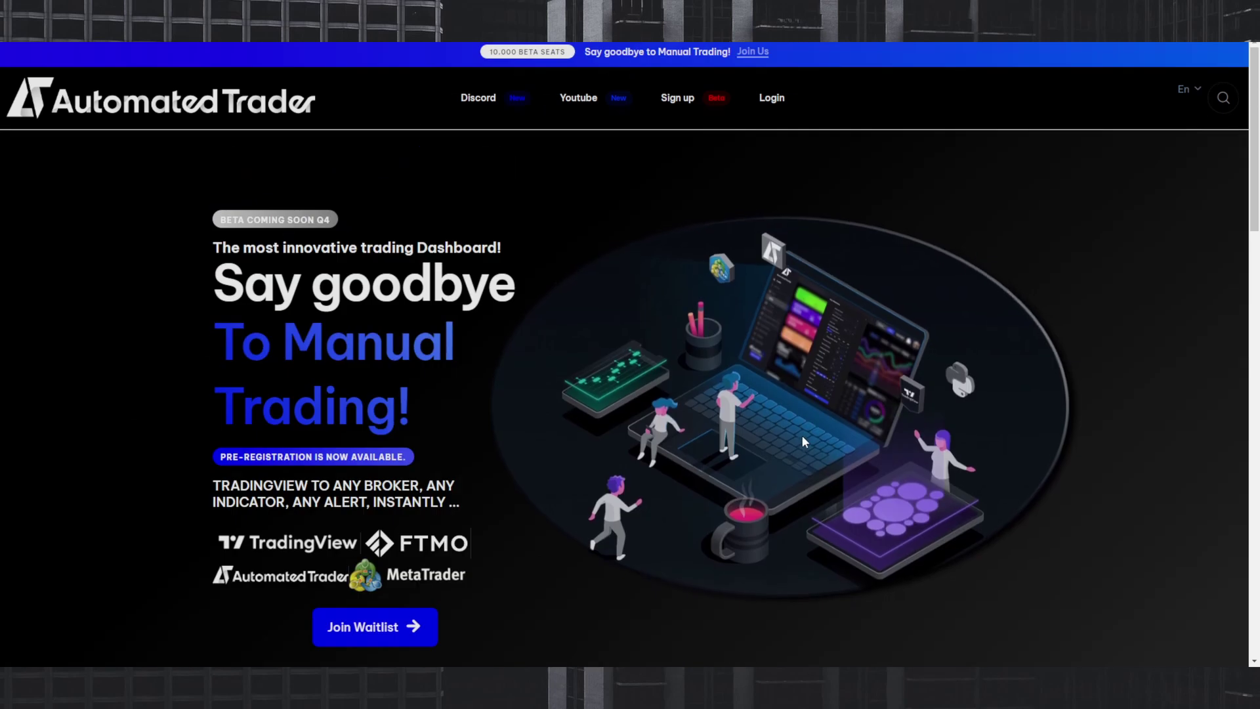